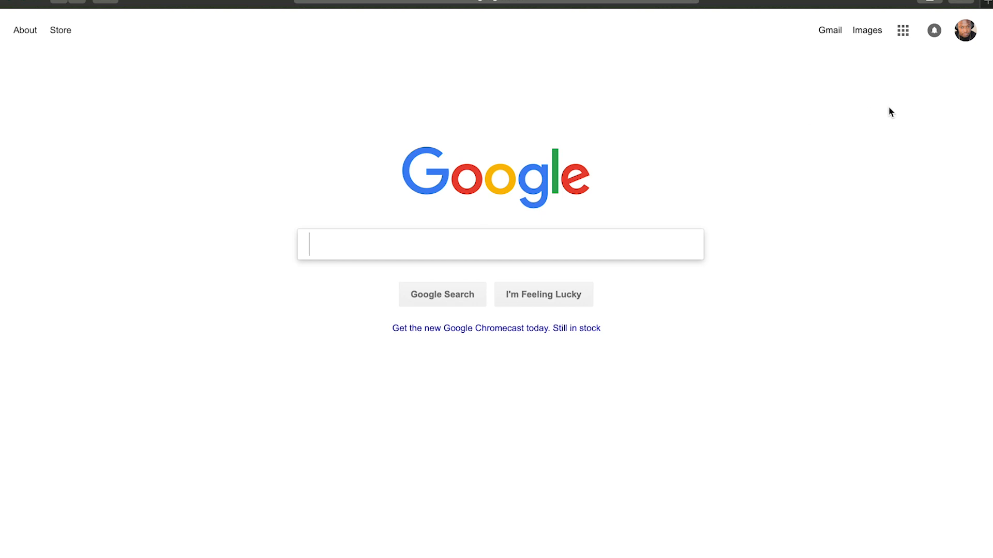
Step: Search Google Images for "bee", refining the query to "bee cartoon" and finally "bee cartoon png"
left_click(867, 32)
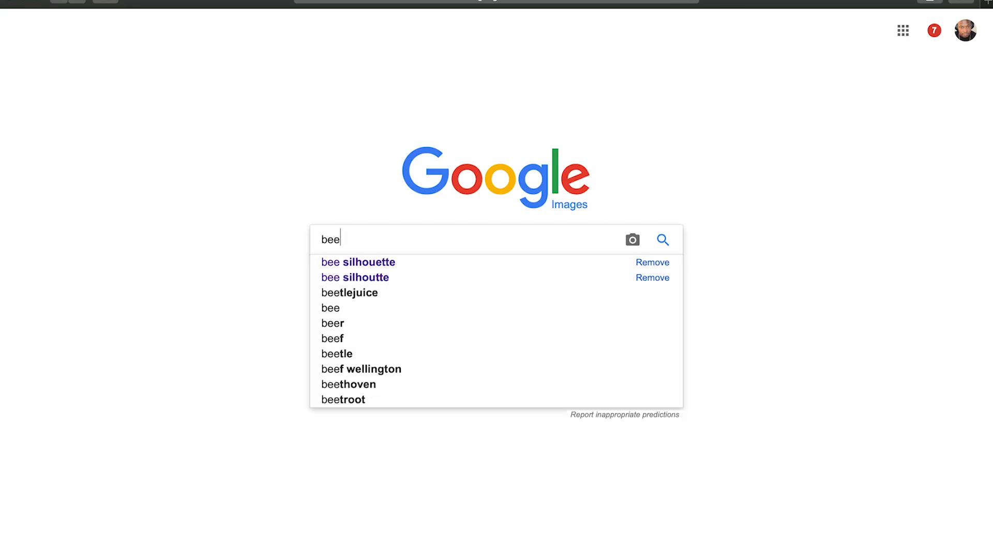
key("Return")
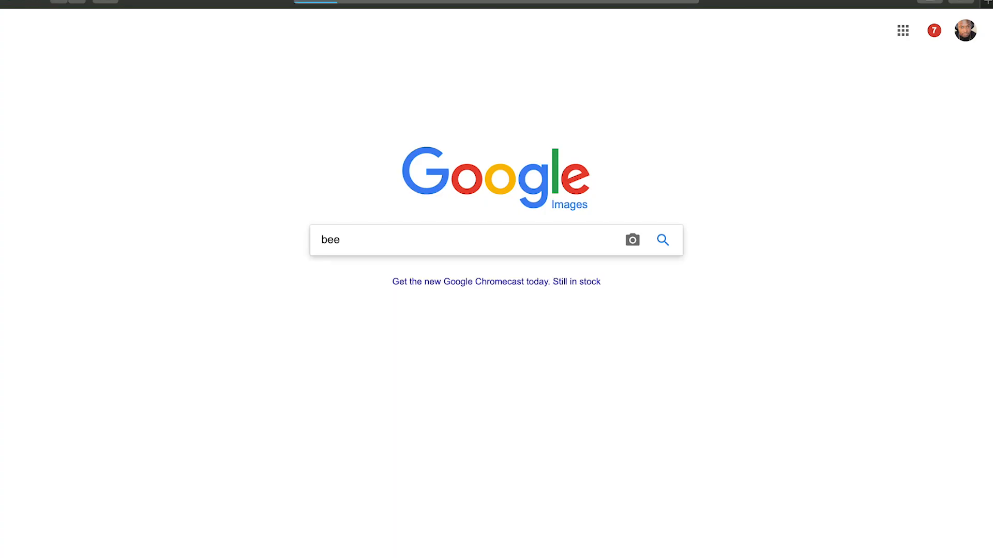
left_click(197, 39)
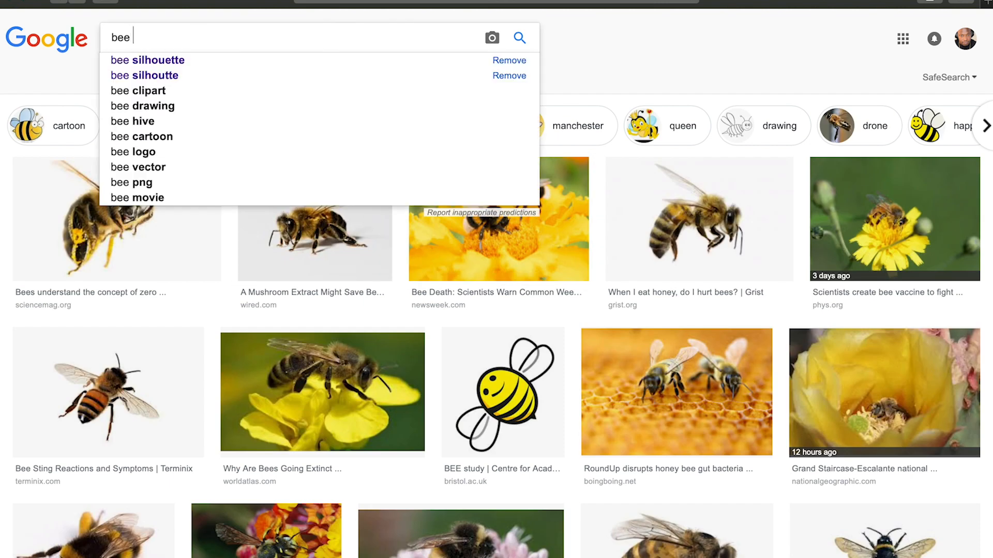
type("cartoon")
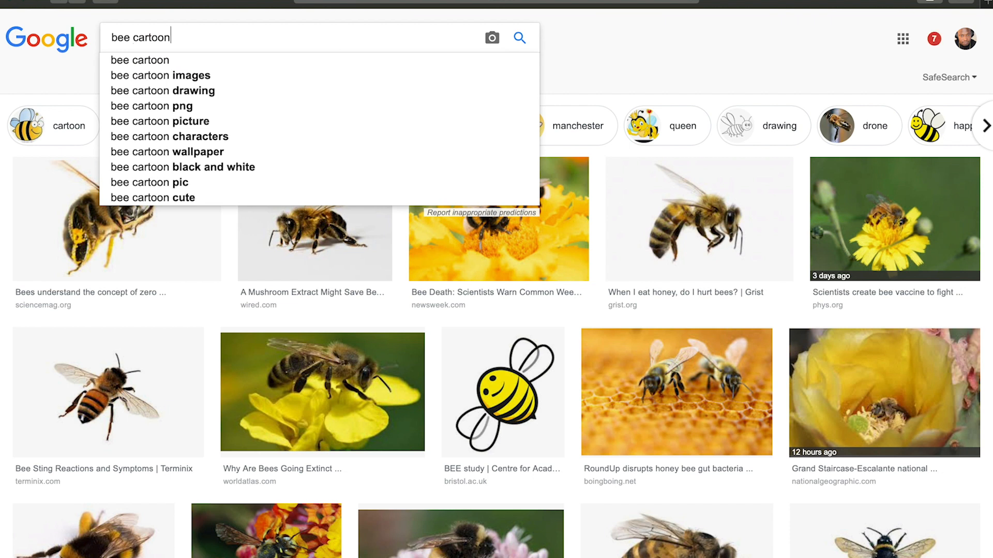
key("Return")
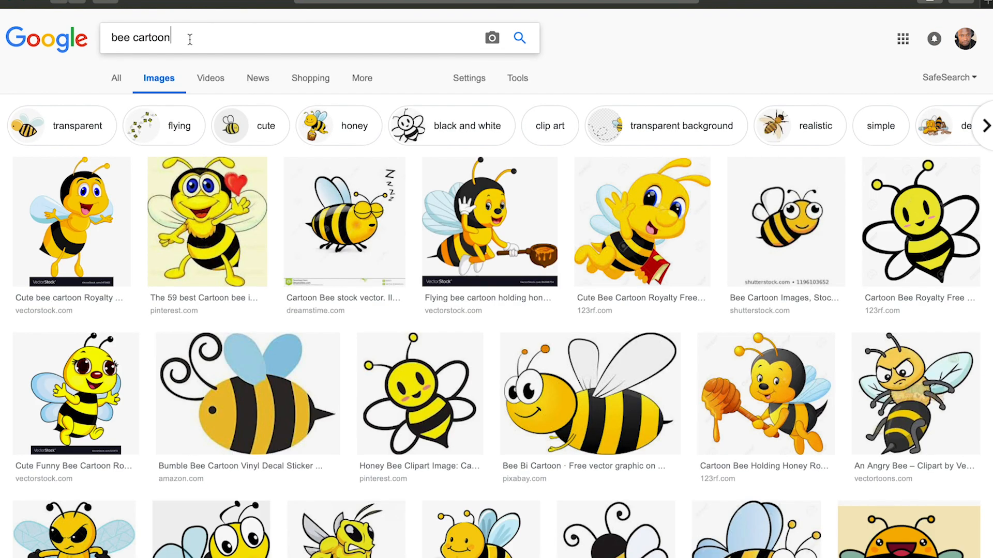
type("png")
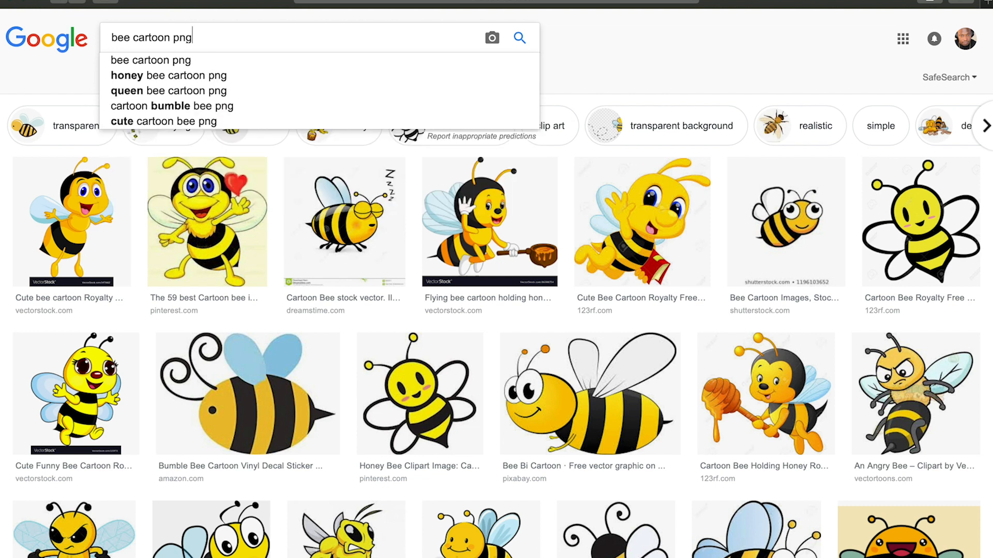
key("Return")
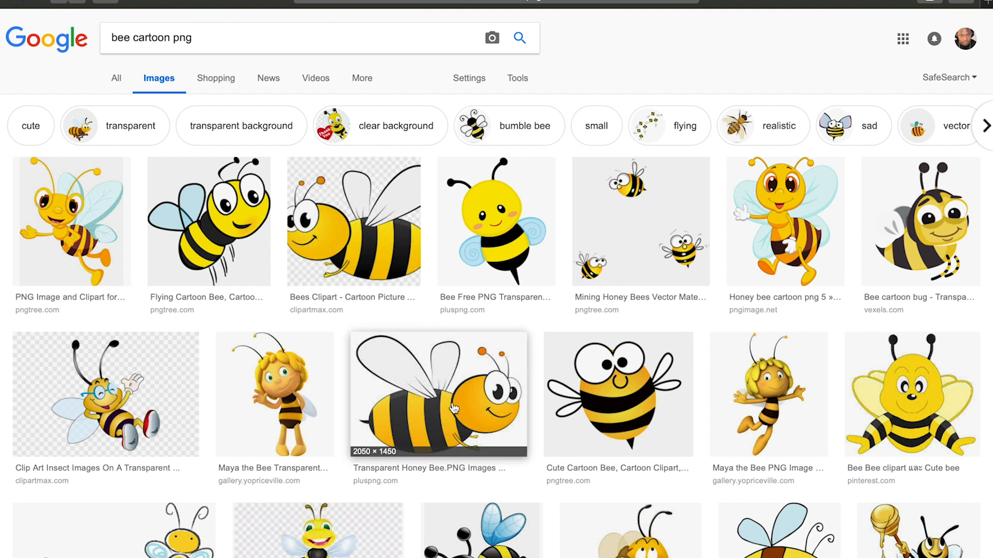
Step: Browse the bee results and open the preview of the "Cartoon Bumble Bees #94" image
scroll(454, 408, "down", 4)
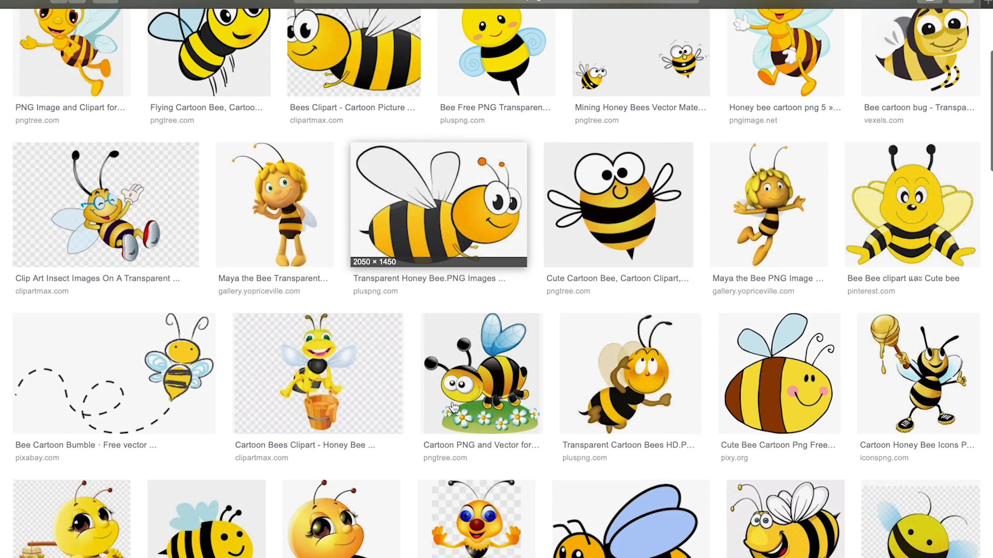
scroll(454, 409, "down", 3)
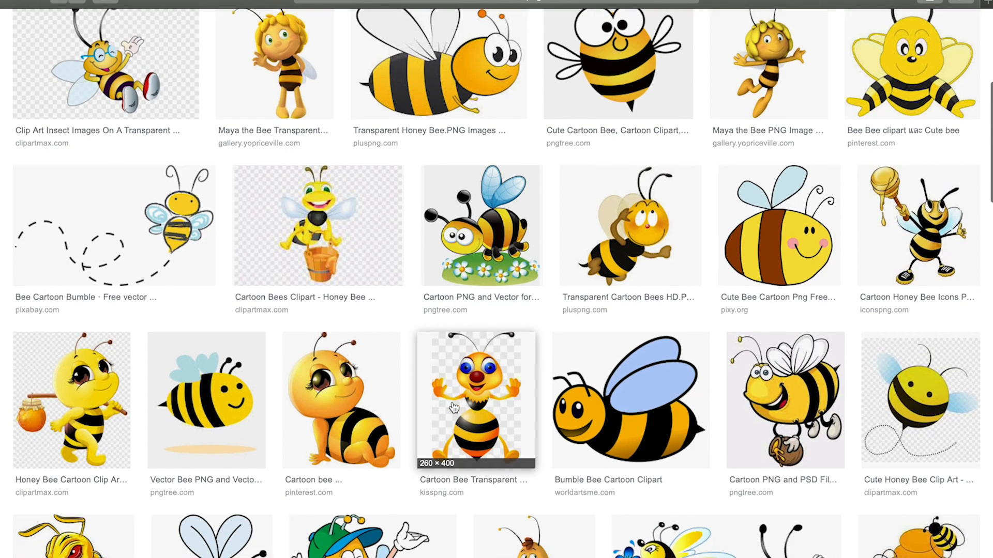
scroll(454, 408, "down", 7)
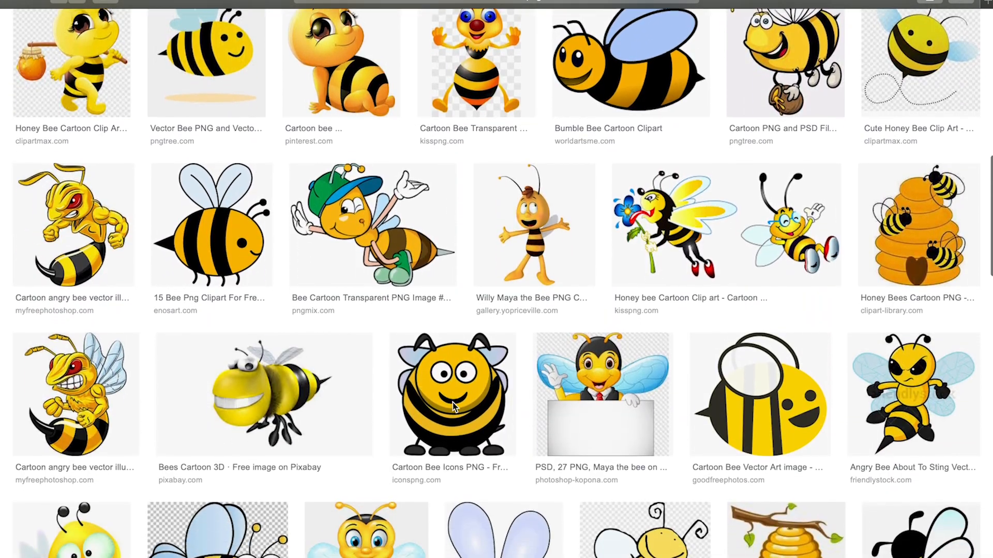
scroll(452, 402, "up", 15)
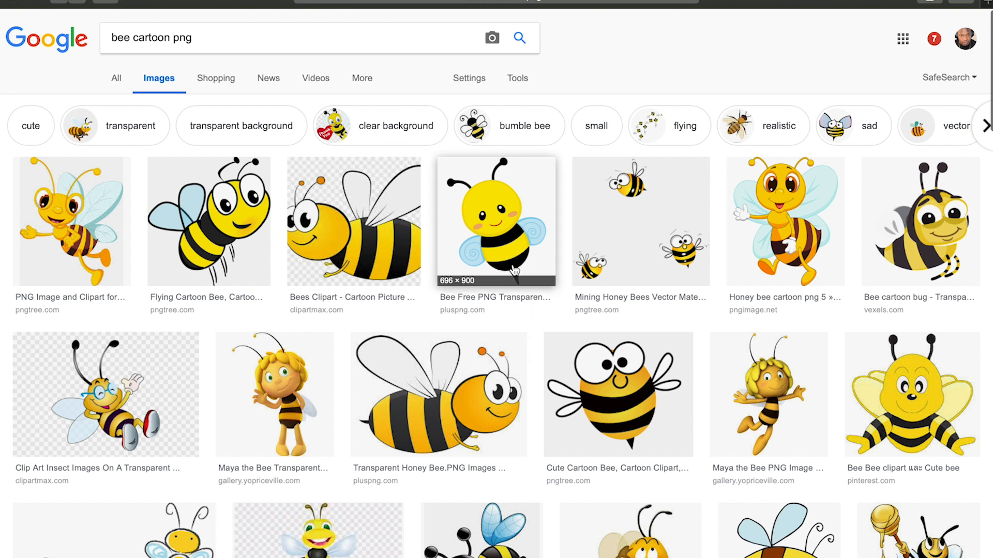
scroll(622, 411, "down", 2)
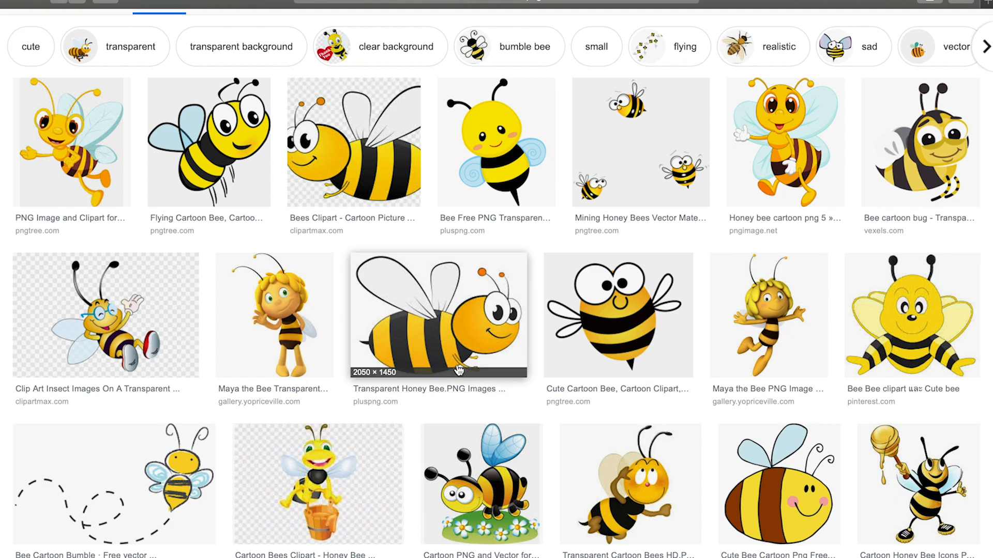
scroll(390, 396, "down", 3)
scroll(393, 397, "down", 4)
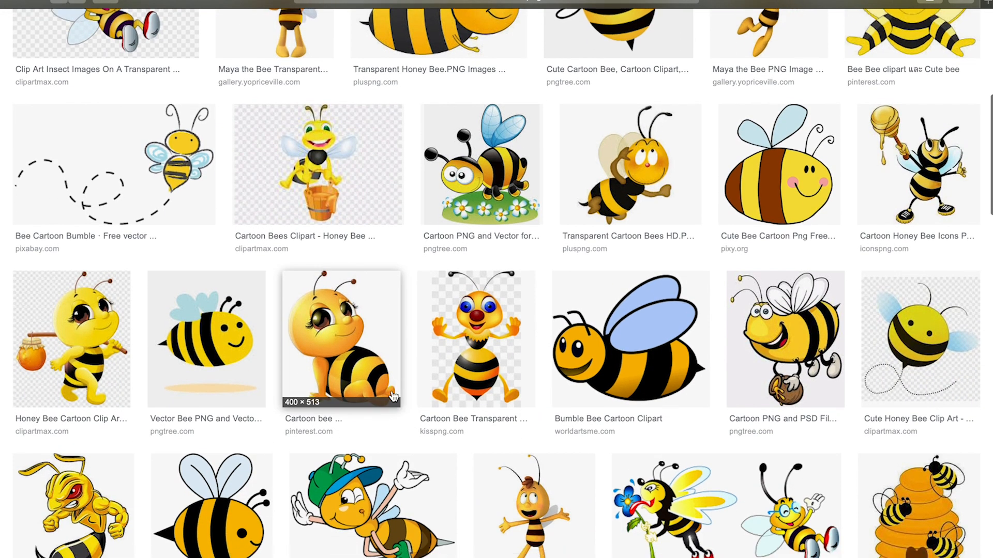
scroll(393, 396, "down", 2)
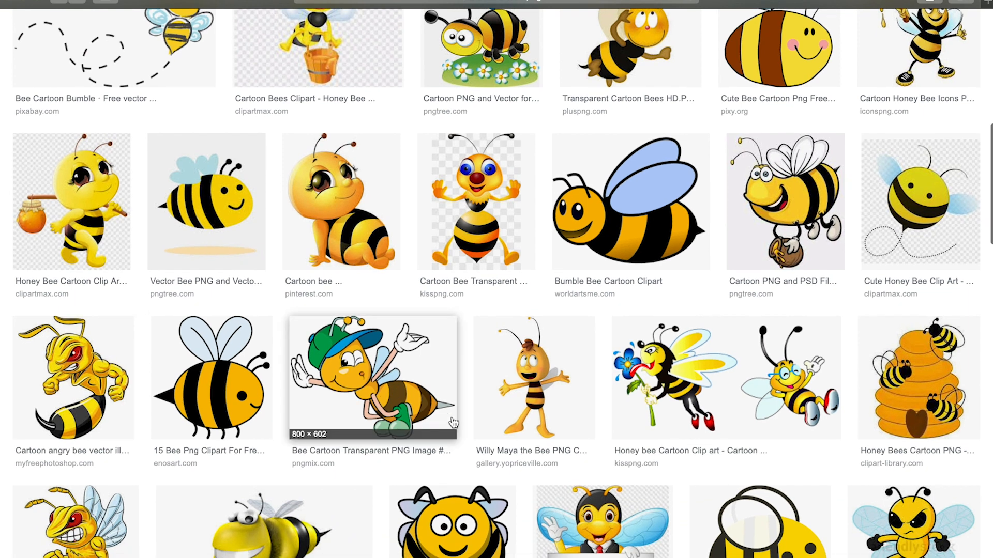
scroll(393, 397, "down", 3)
scroll(454, 421, "down", 4)
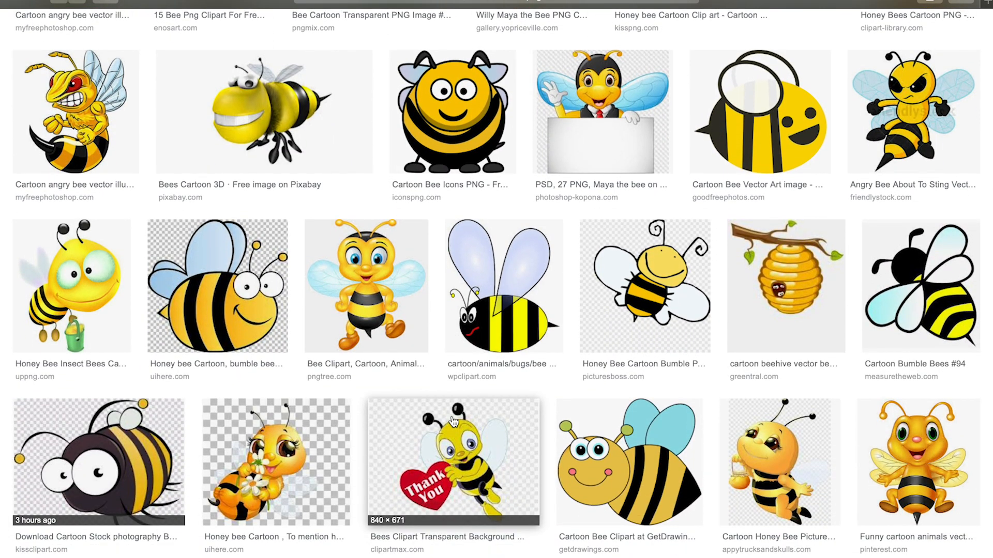
left_click(946, 309)
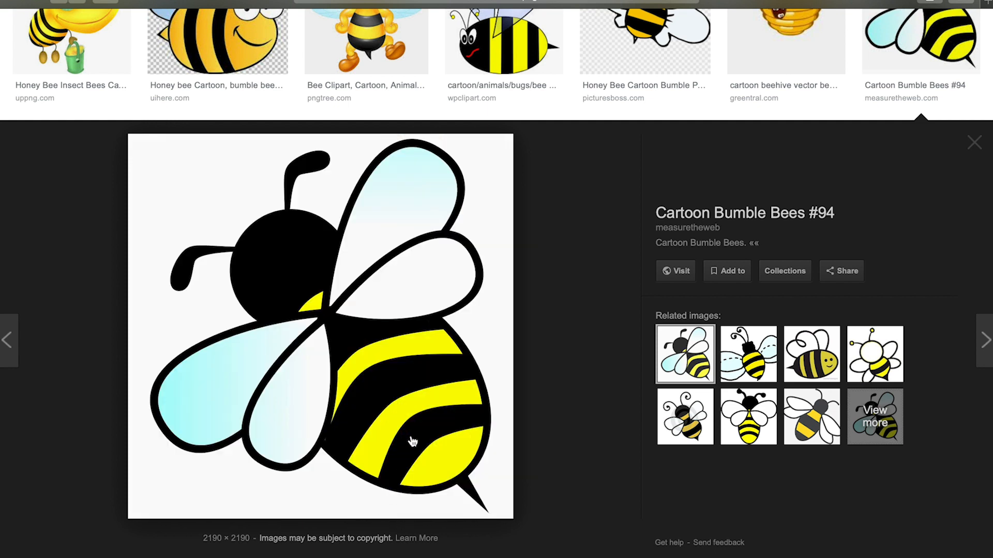
Step: View the source page of the Cartoon Bumble Bees #94 image and close it again
left_click(404, 357)
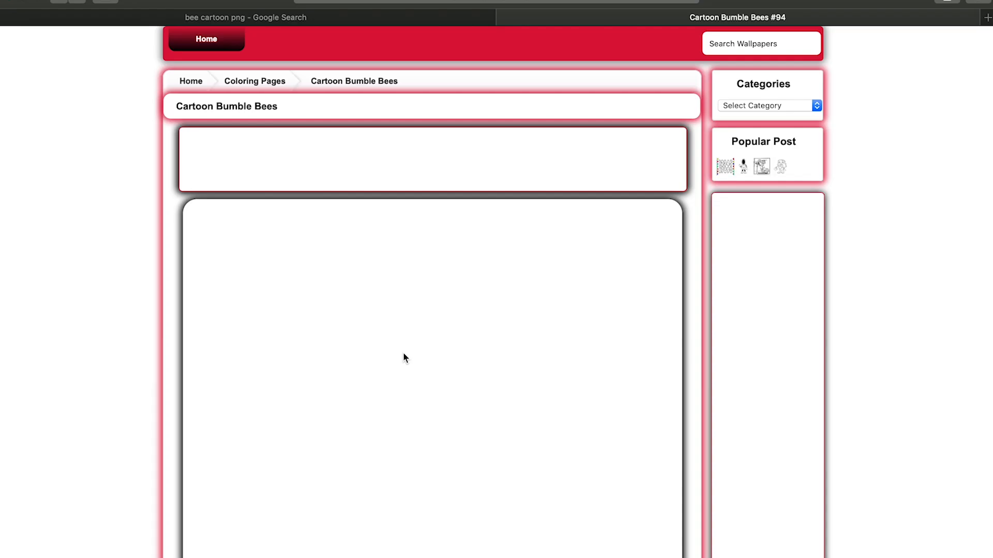
scroll(476, 437, "down", 3)
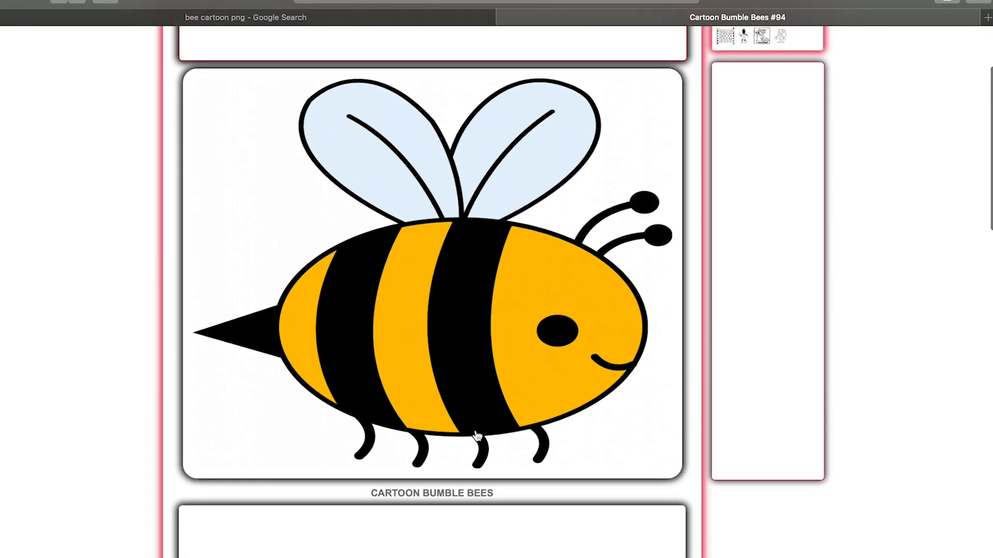
scroll(477, 436, "up", 1)
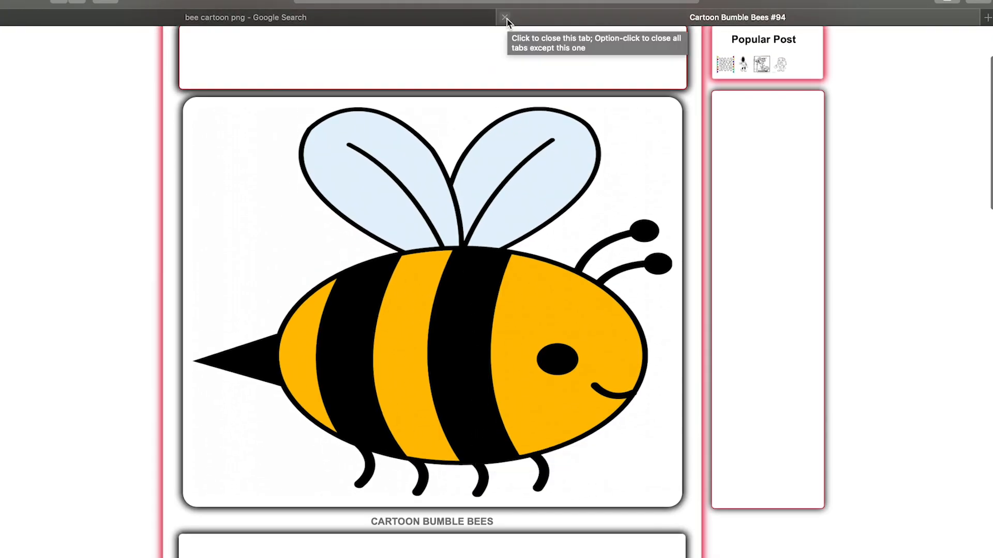
left_click(507, 20)
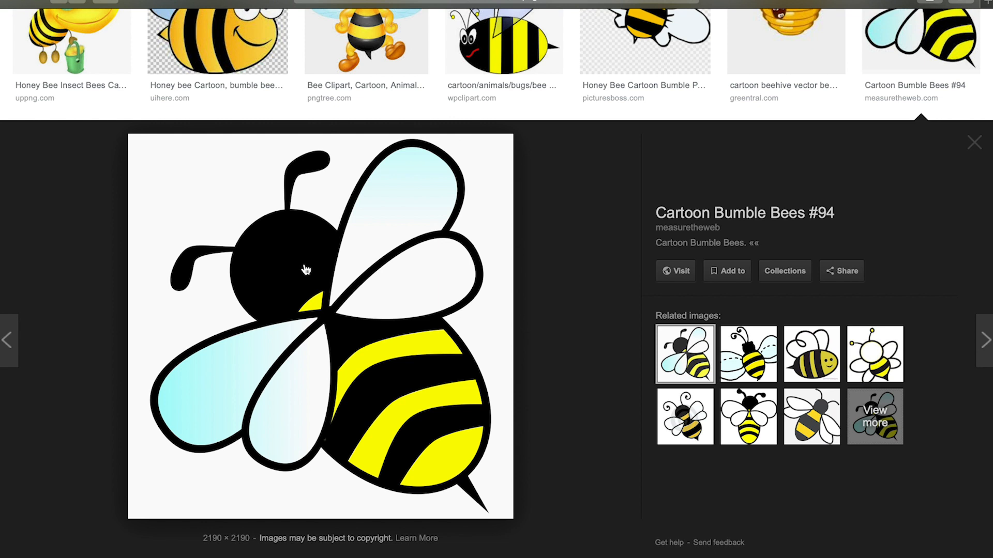
Step: Save the bee preview image to the Desktop with the .jpg extension, and capture a screenshot of just the bee picture
left_click_drag(305, 267, 426, 350)
right_click(425, 350)
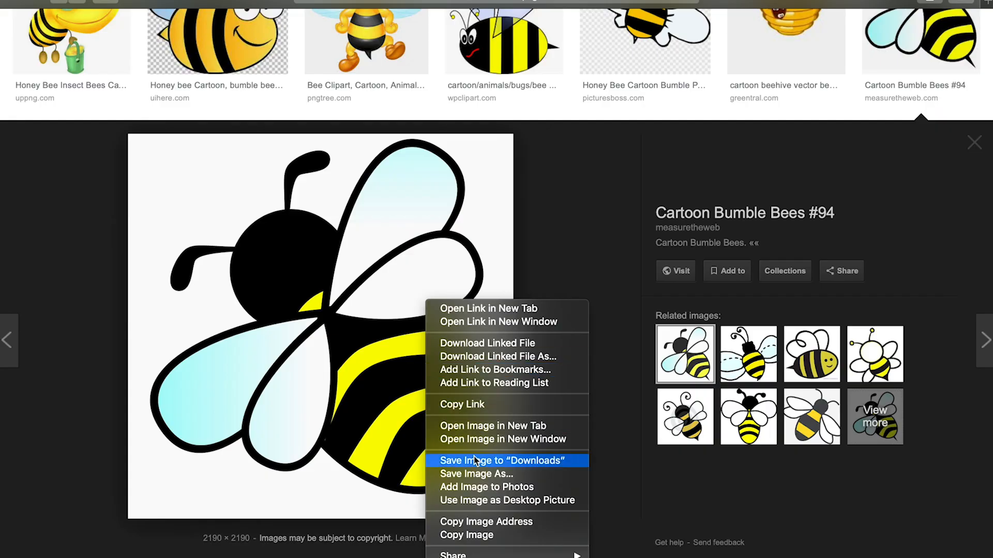
left_click(485, 474)
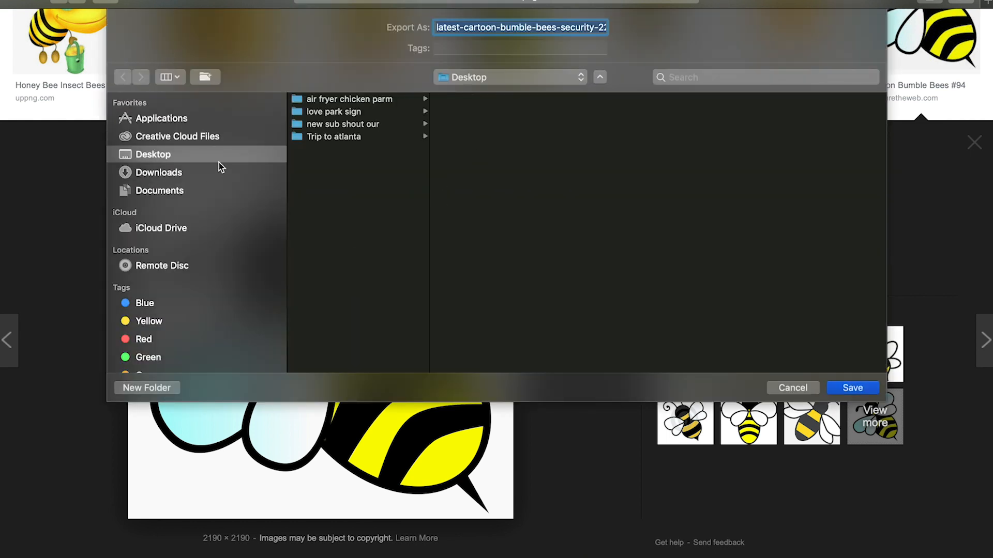
left_click(862, 393)
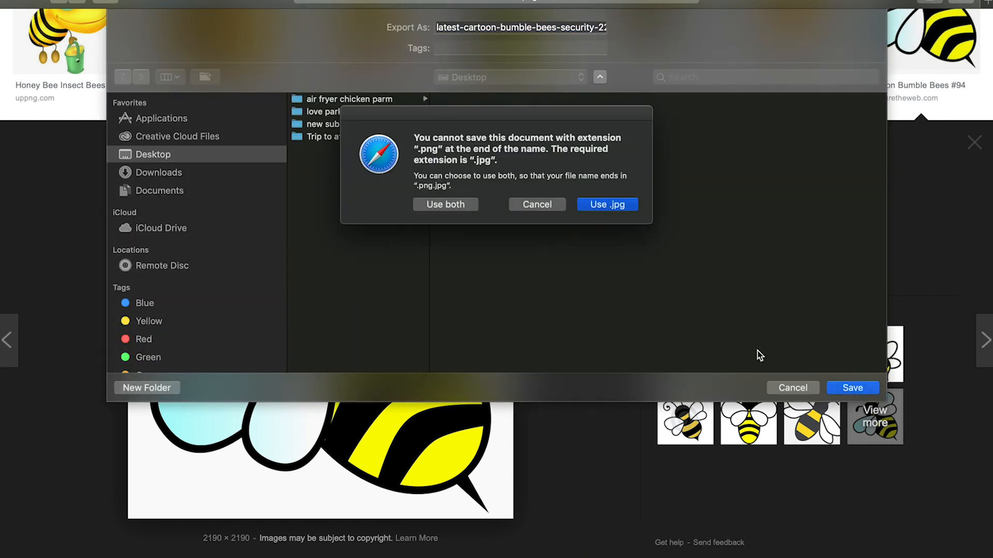
left_click(605, 206)
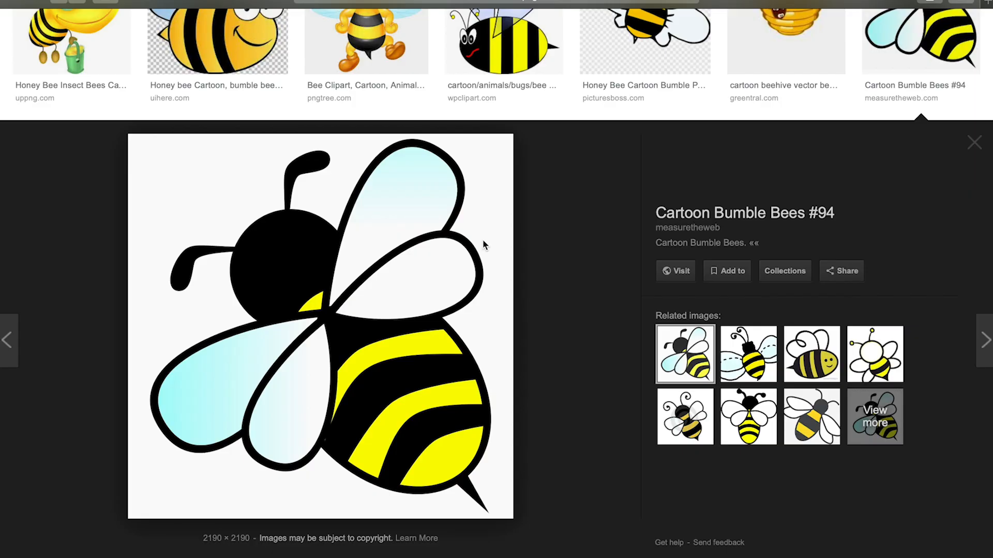
key("super+shift+4")
left_click_drag(130, 135, 506, 516)
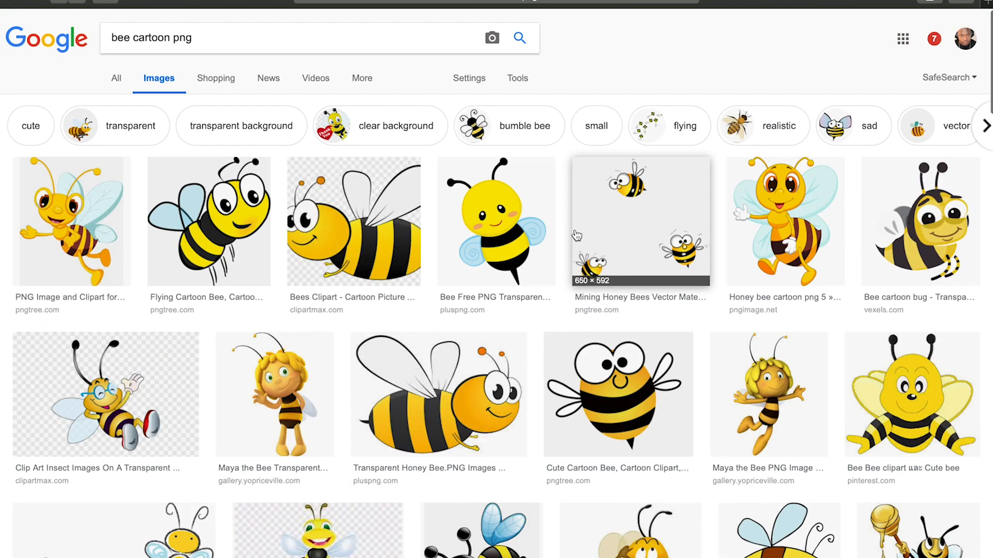
Step: Search the images for "bear cartoon" and look through the results
key("alt+shift+Left")
key("alt+shift+Left")
key("alt+shift+Left")
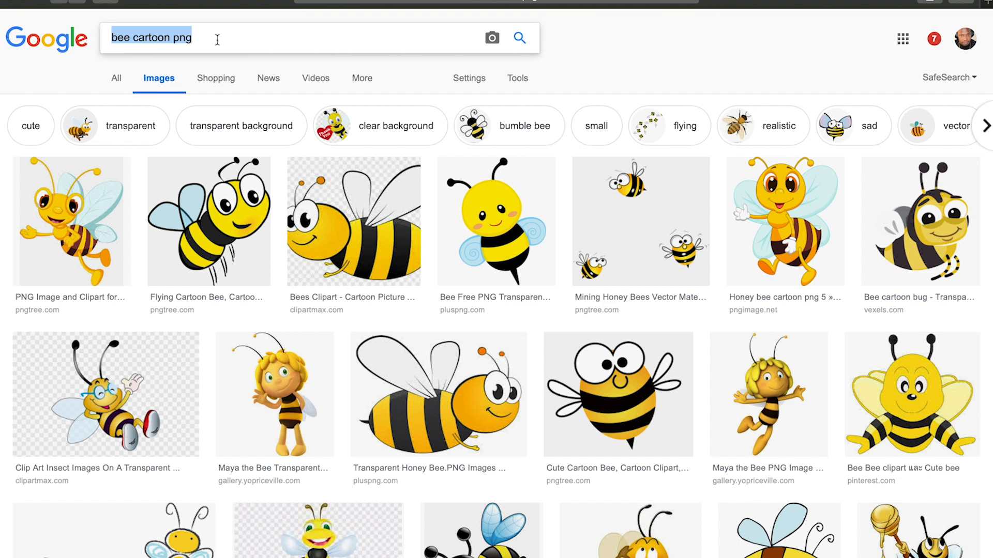
type("bear")
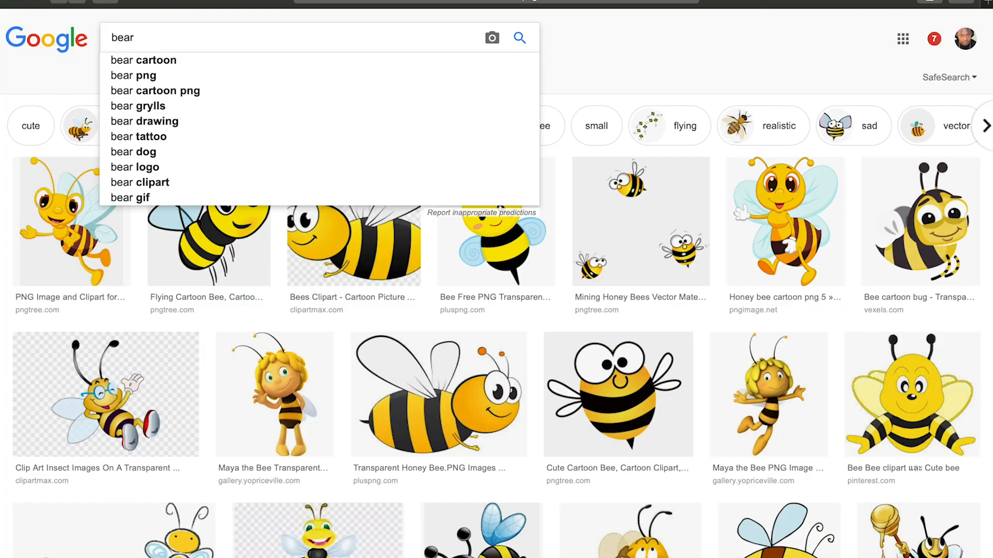
left_click(212, 62)
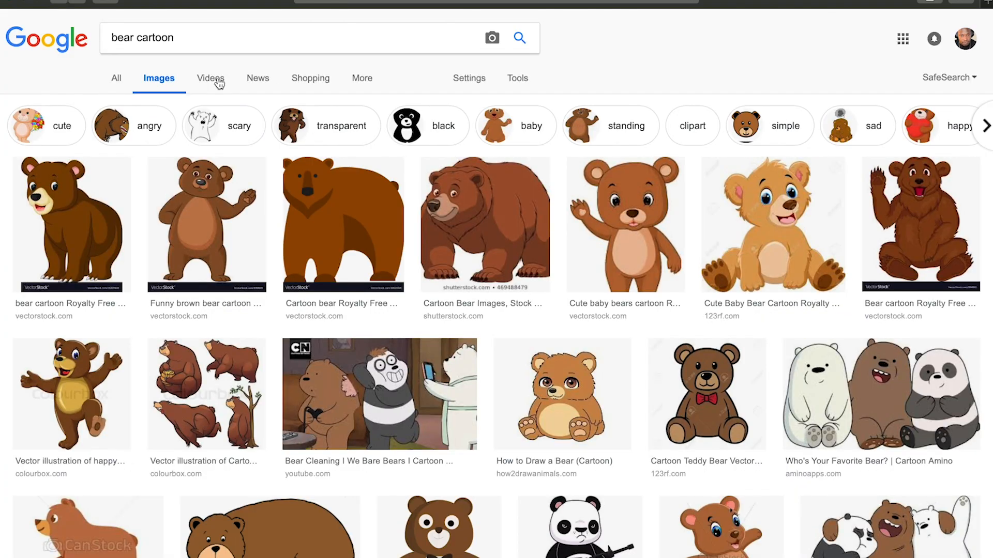
scroll(314, 250, "down", 3)
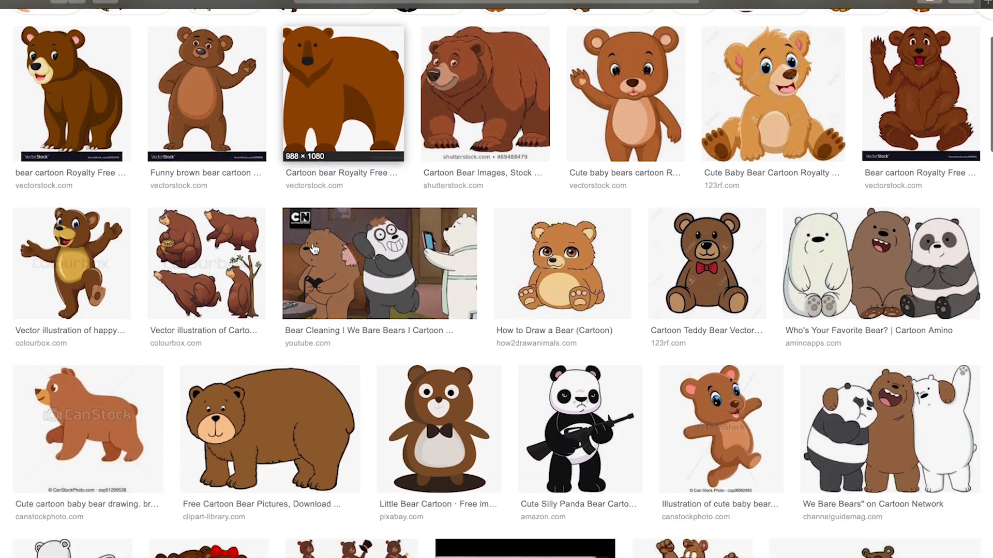
scroll(314, 250, "down", 10)
scroll(313, 244, "up", 5)
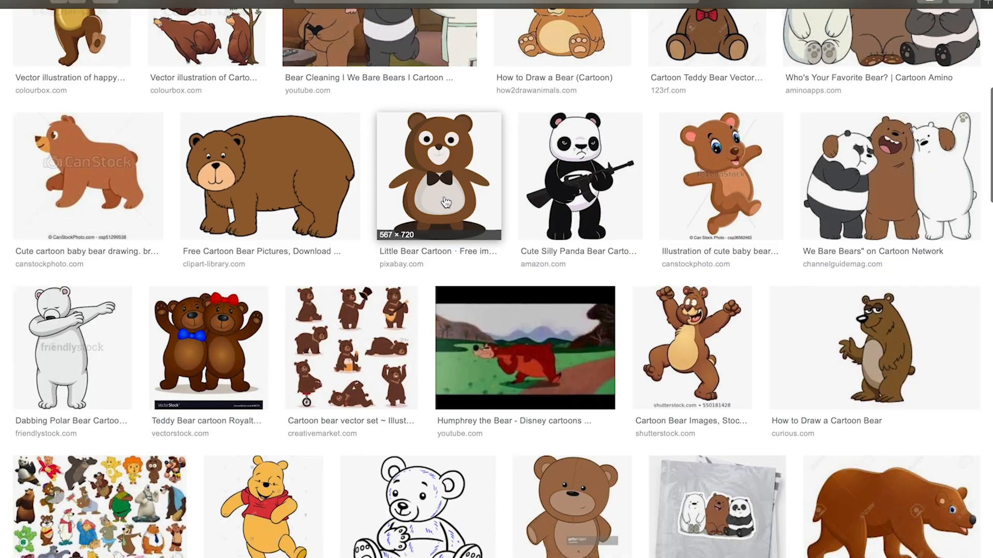
scroll(230, 49, "up", 5)
Step: Search the images for "heart" and open the preview of Wikipedia's "Love Heart symbol.svg" image
triple_click(218, 45)
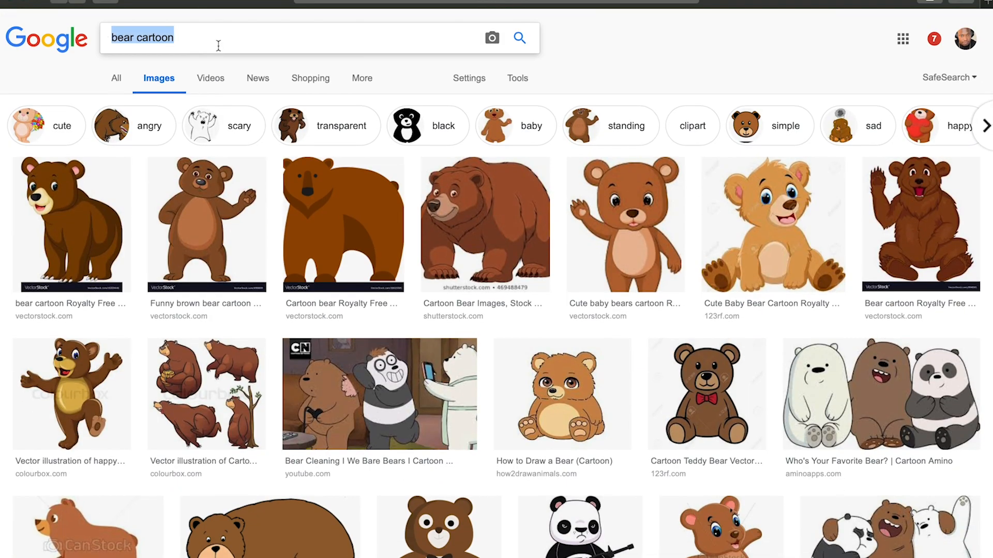
type("heart")
key("Return")
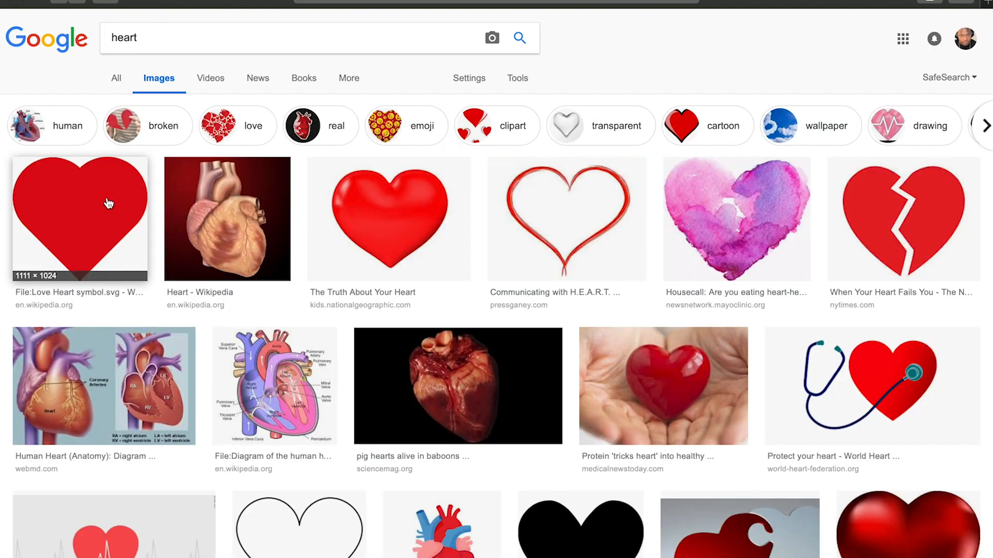
left_click(107, 196)
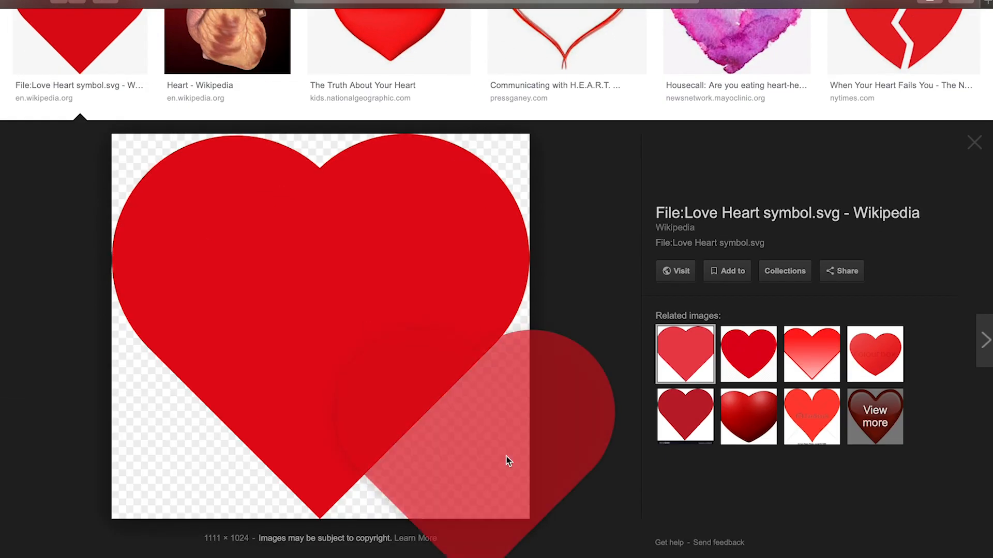
Step: Save the heart preview image to the Desktop under the name 1111px-Love_Heart_symbol
right_click(412, 337)
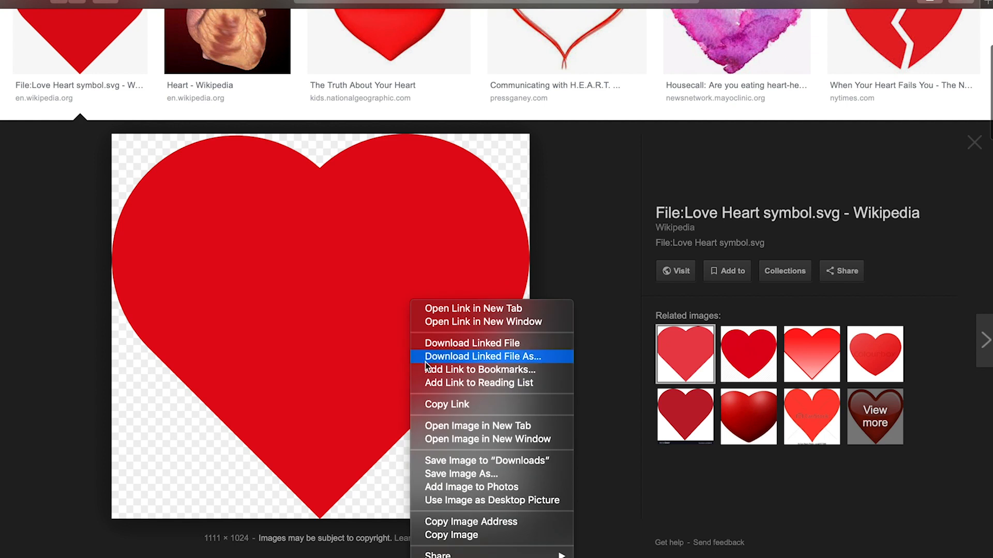
left_click(458, 474)
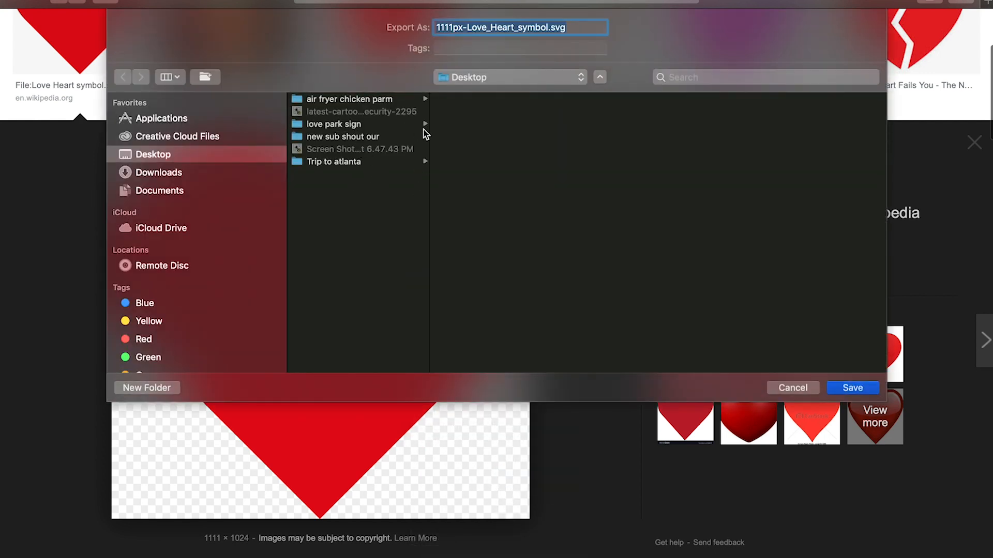
left_click(853, 388)
left_click(603, 207)
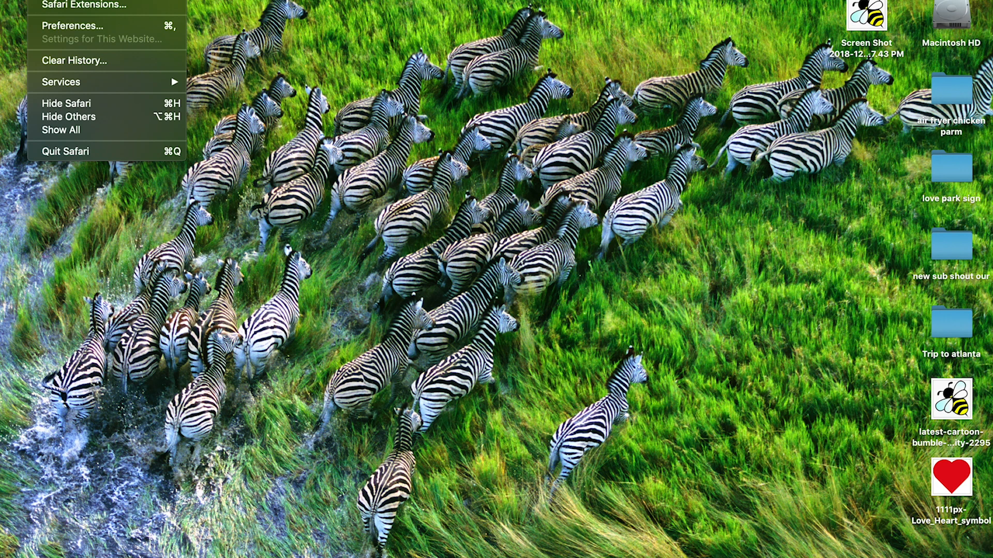
Step: Quit Safari and launch Silhouette Studio, postponing the update to version 4.2.217 and agreeing to the beta terms
left_click(68, 153)
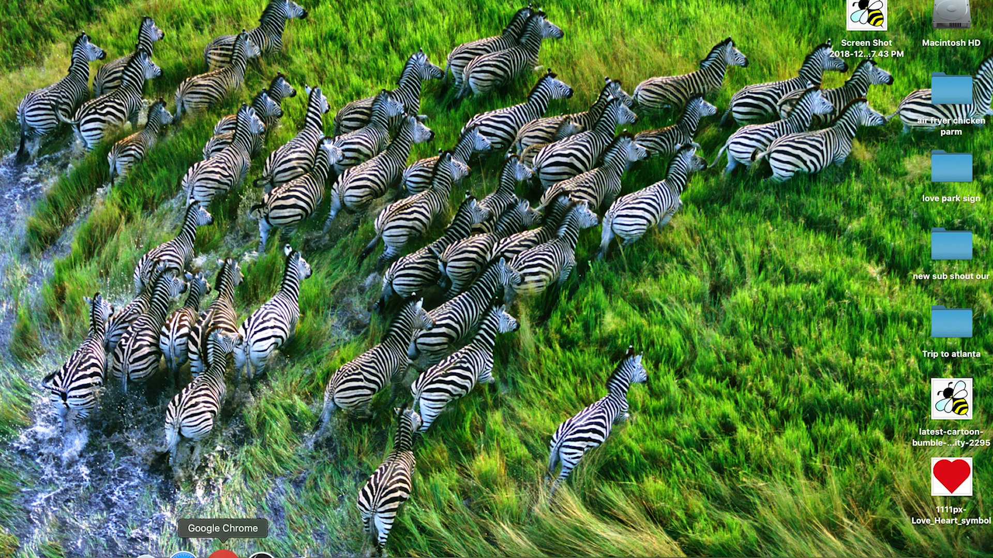
left_click(162, 552)
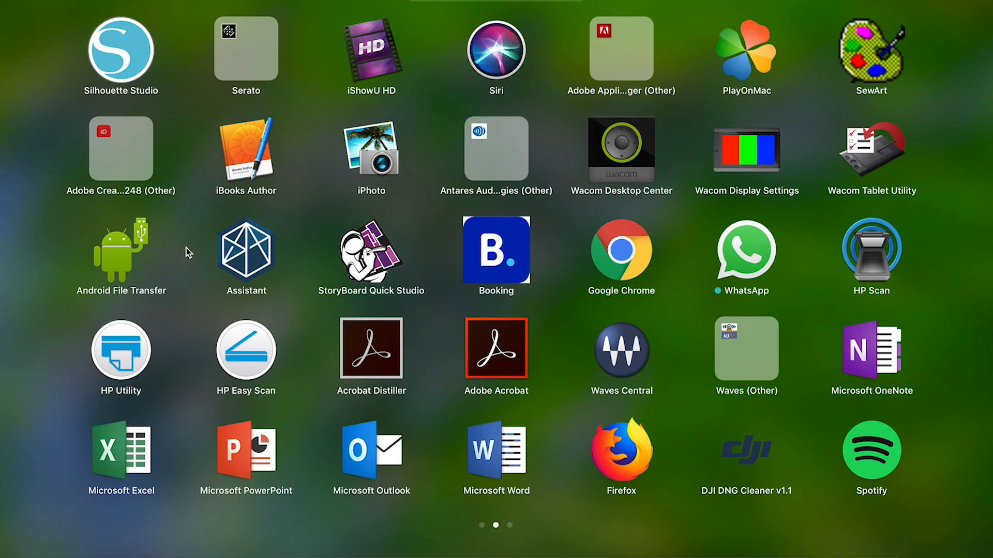
left_click(119, 47)
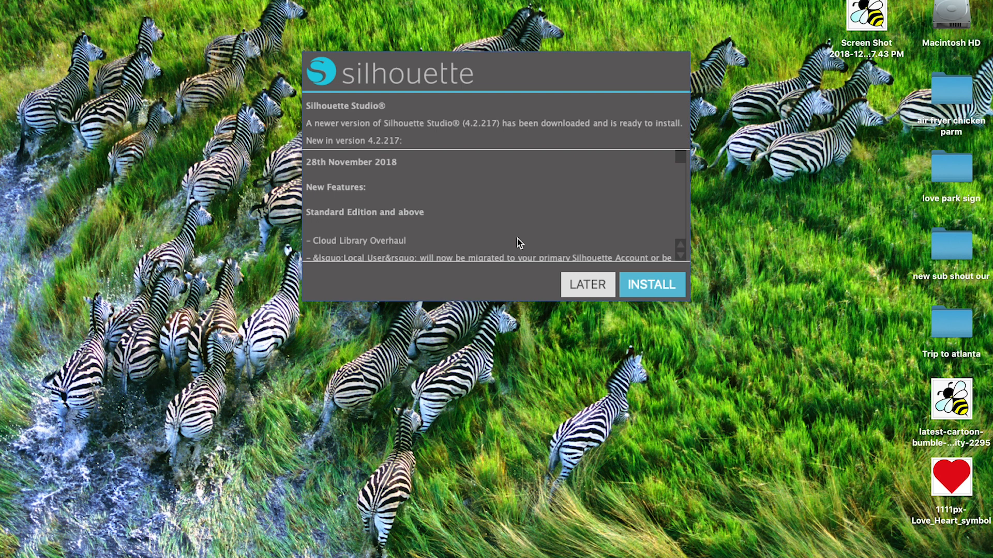
left_click(586, 293)
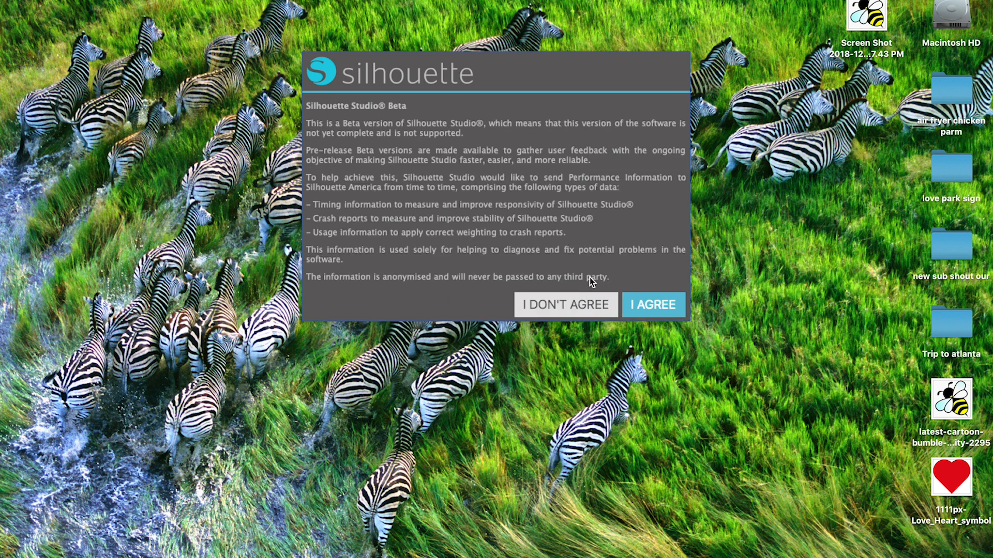
left_click(656, 304)
left_click(640, 214)
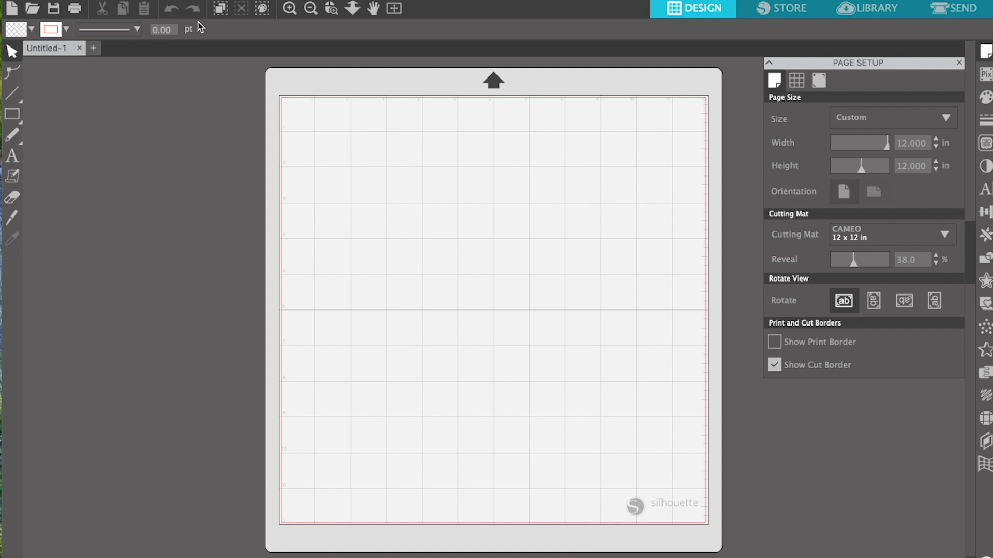
Step: Open the image latest-cartoon-bumble-bees-security-2295 from the Desktop
left_click(136, 0)
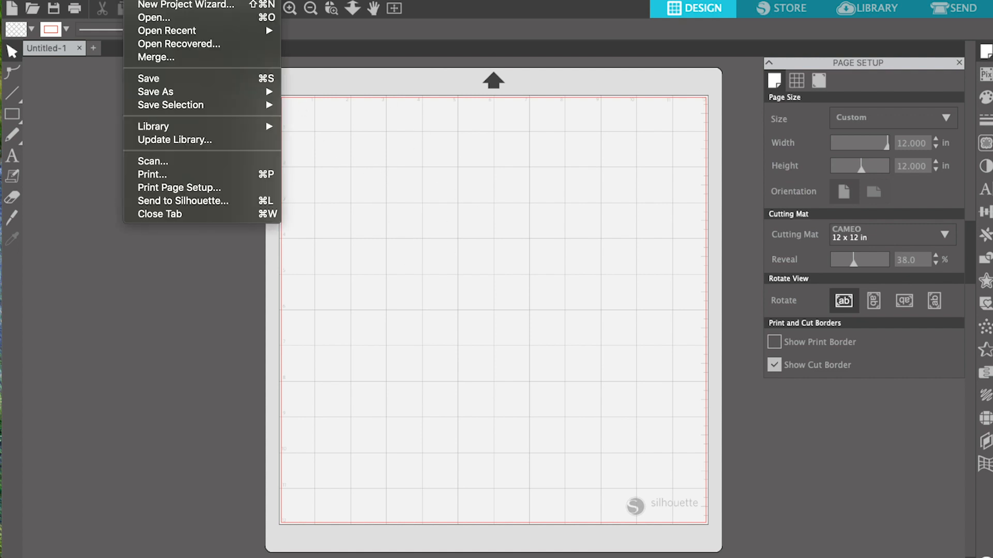
left_click(154, 20)
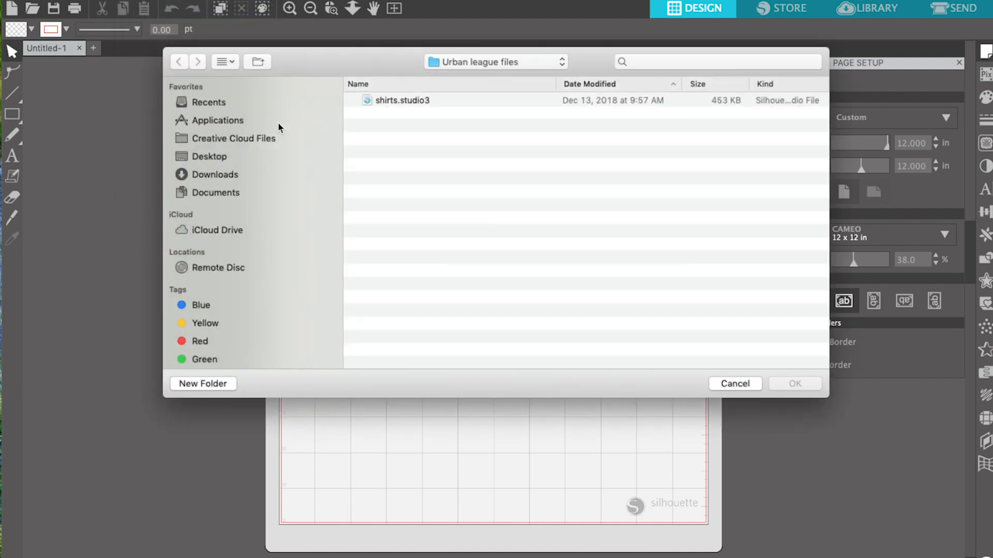
left_click(229, 156)
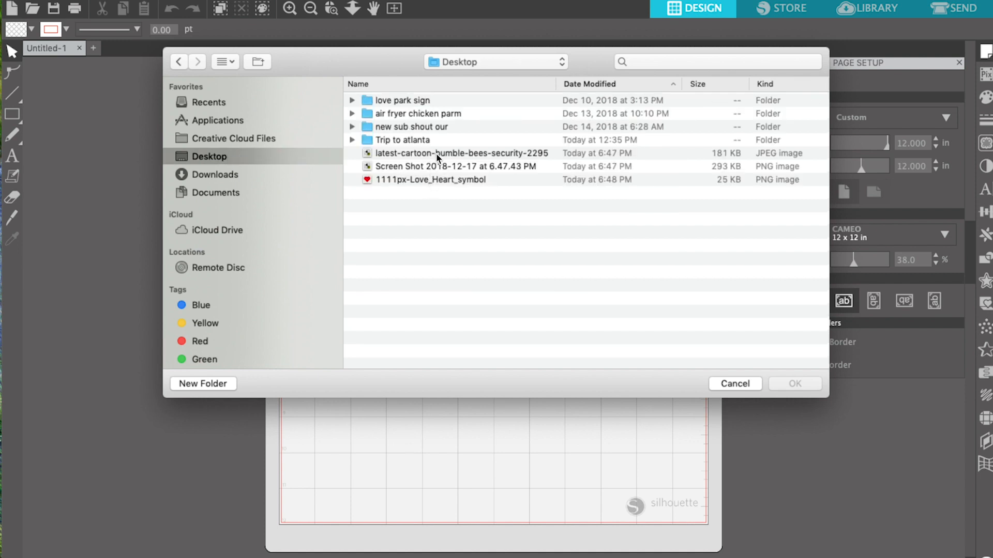
left_click(454, 157)
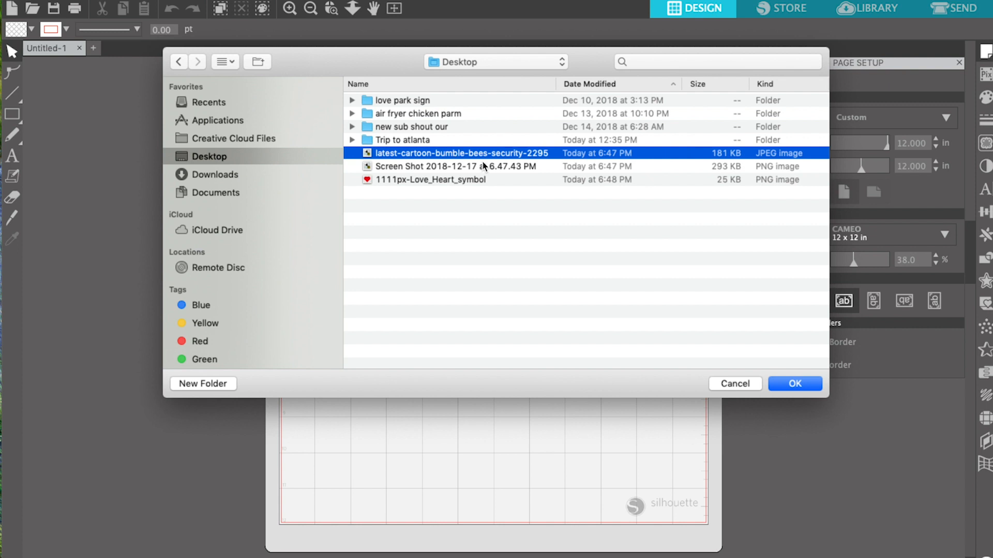
left_click(795, 383)
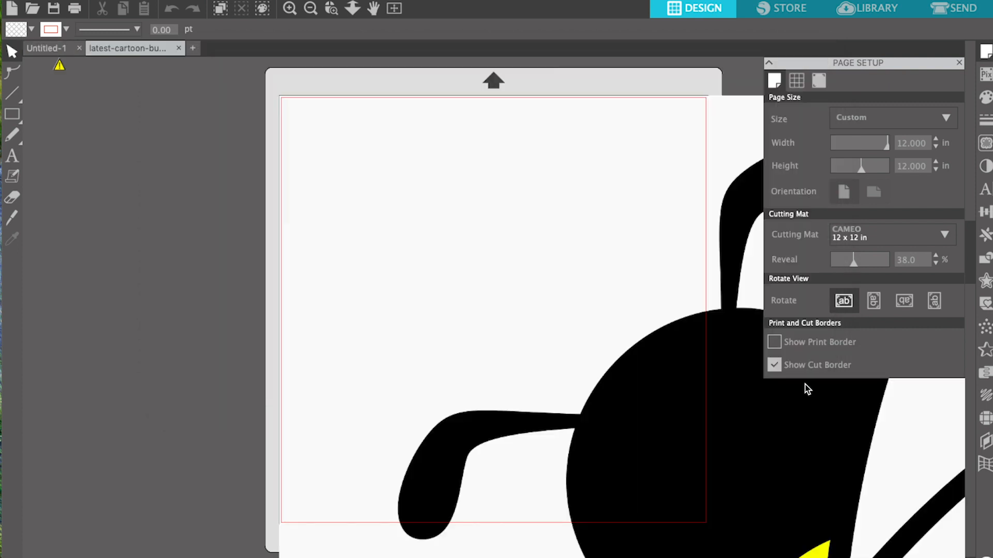
Step: Shrink the oversized bee image to about 8.44 in square and place it near the upper-left corner of the cutting mat
left_click_drag(729, 372, 613, 400)
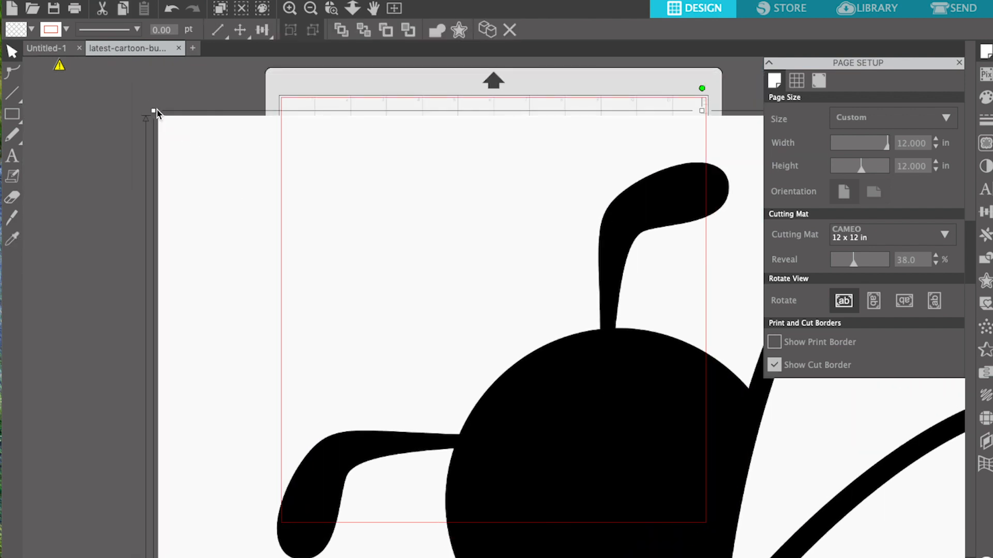
left_click_drag(153, 110, 597, 367)
left_click_drag(766, 539, 333, 176)
left_click_drag(73, 99, 712, 371)
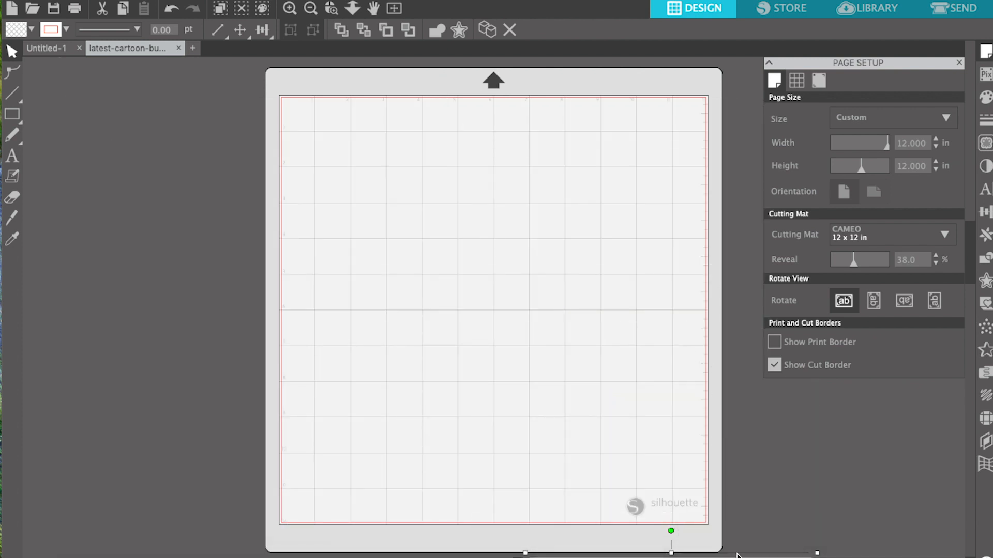
left_click_drag(764, 555, 539, 104)
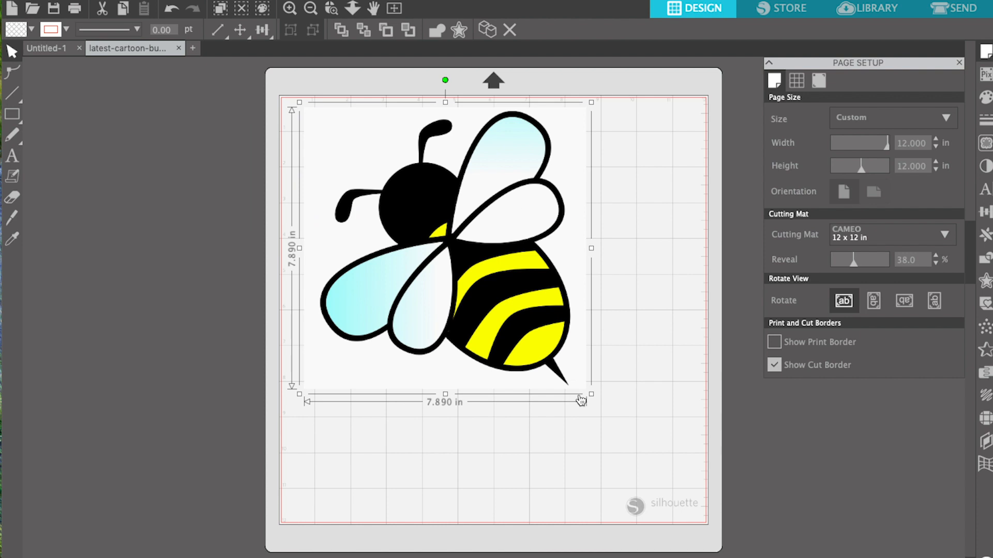
left_click_drag(590, 395, 614, 410)
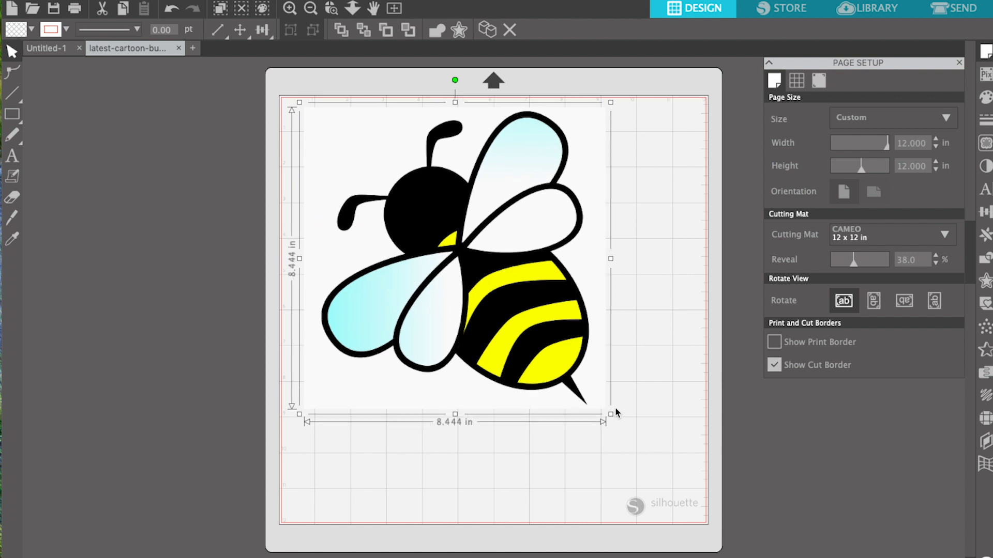
left_click(652, 229)
mouse_move(572, 223)
left_mouse_down()
mouse_move(557, 231)
mouse_move(600, 195)
mouse_move(574, 223)
mouse_move(565, 216)
left_mouse_up()
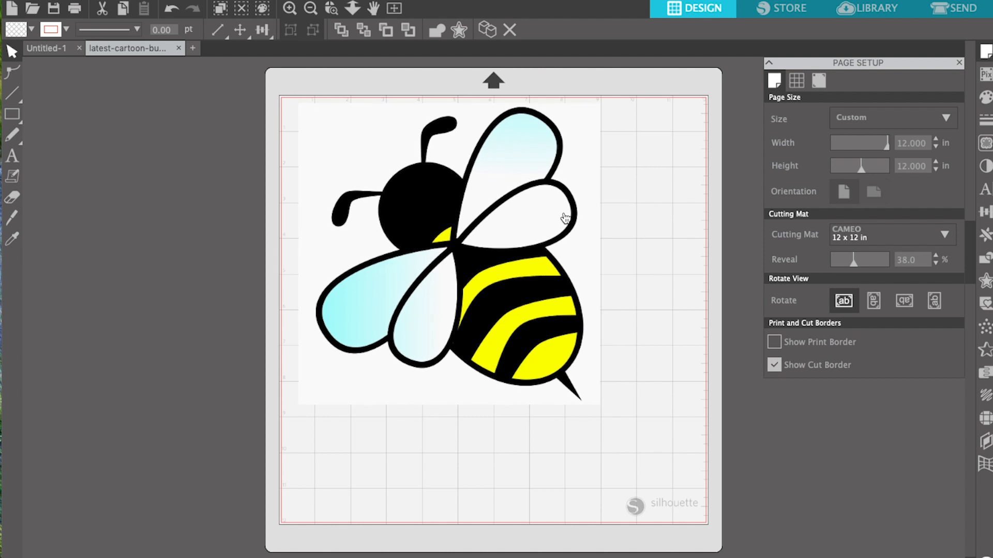
key("Escape")
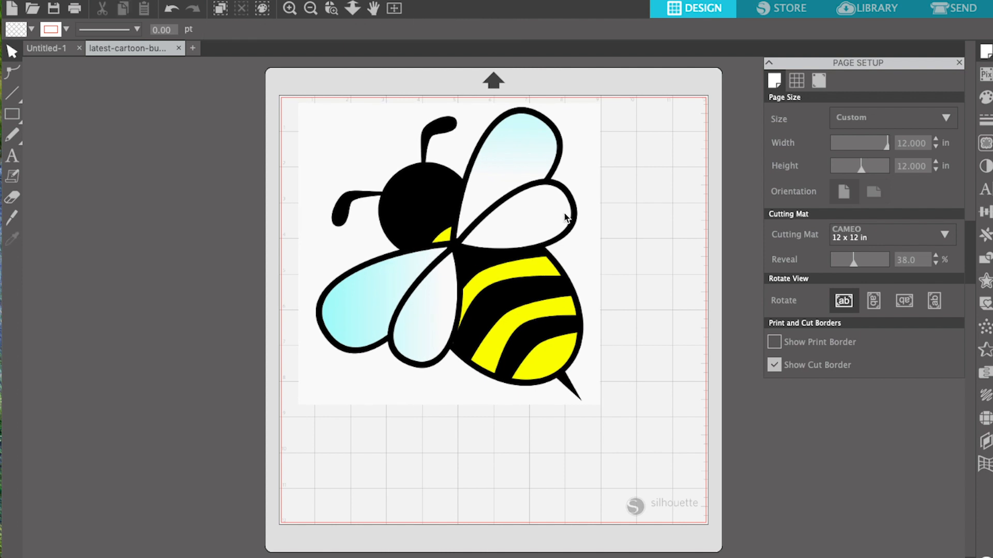
Step: Select a trace area of about 8.34 by 8.32 in around the whole bee image
left_click(985, 143)
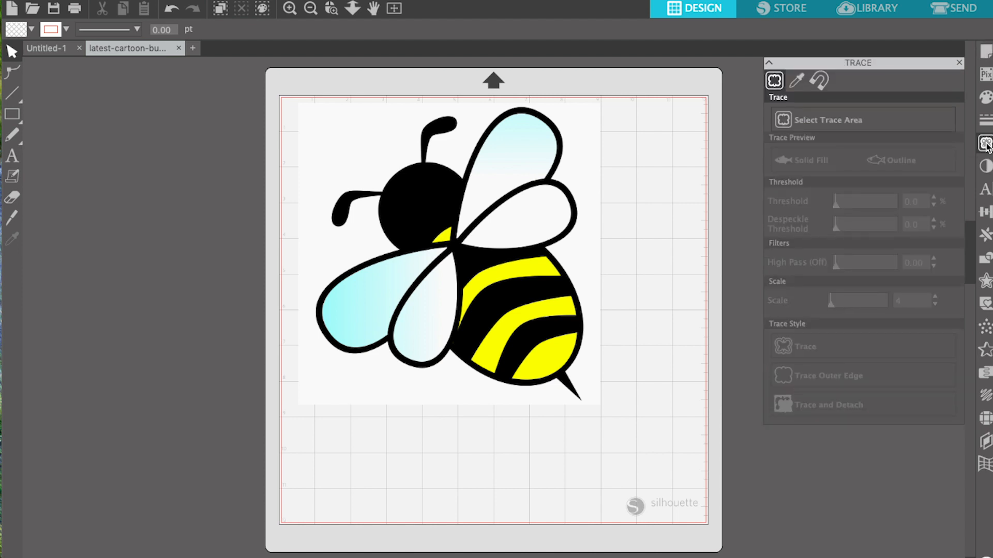
left_click(899, 124)
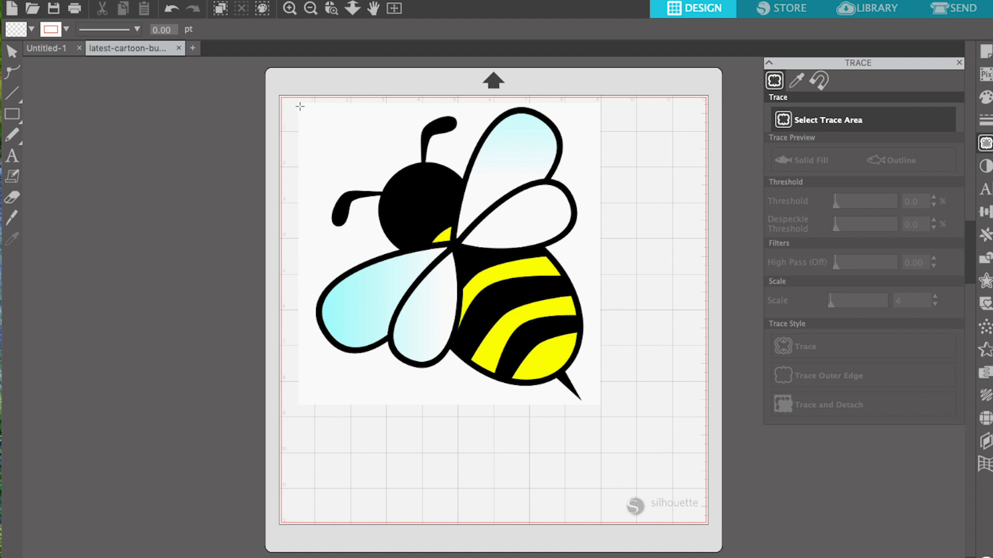
mouse_move(300, 106)
left_mouse_down()
mouse_move(458, 199)
mouse_move(479, 222)
mouse_move(532, 242)
mouse_move(600, 344)
mouse_move(611, 382)
mouse_move(598, 403)
left_mouse_up()
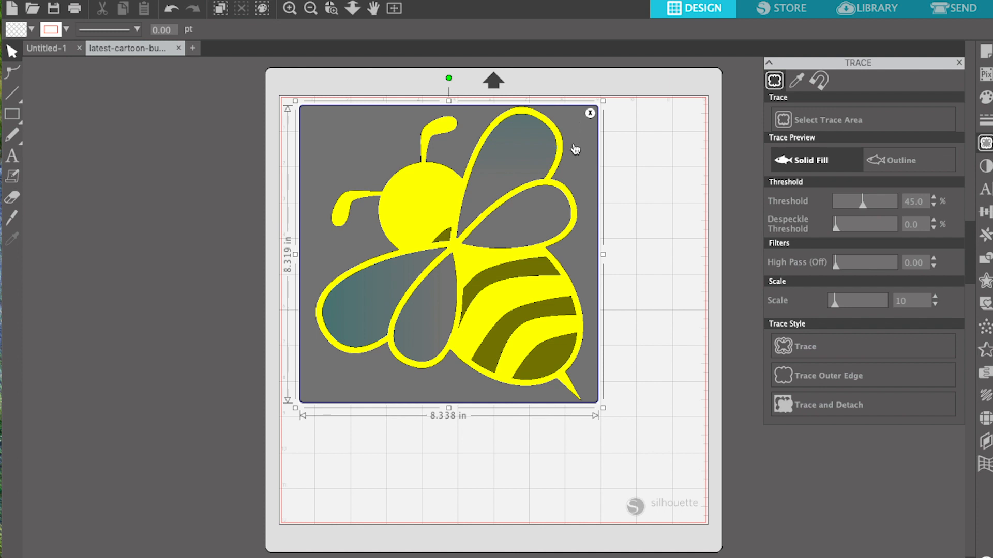
Step: Try the Outline trace preview with the threshold at 7% and the scale at 41
scroll(575, 150, "up", 1)
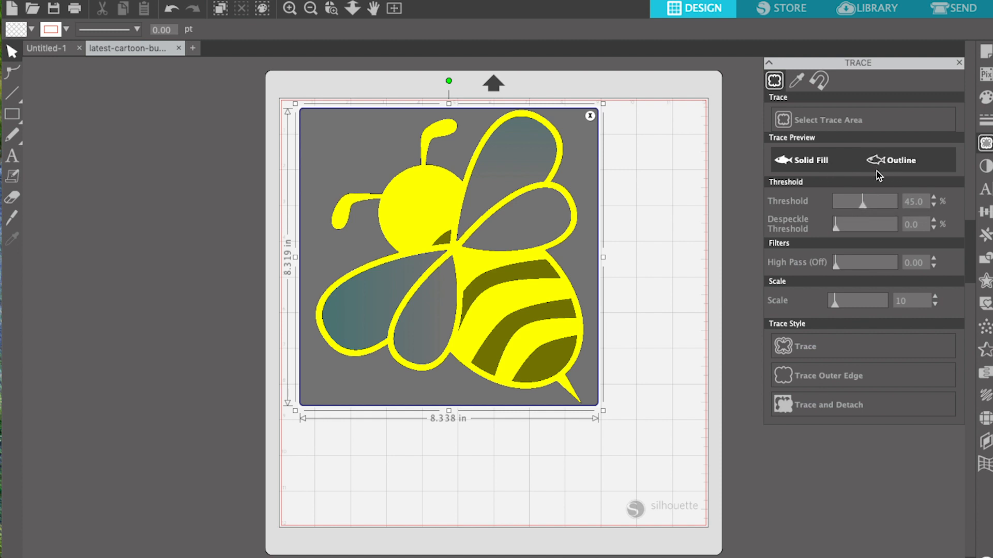
left_click(894, 168)
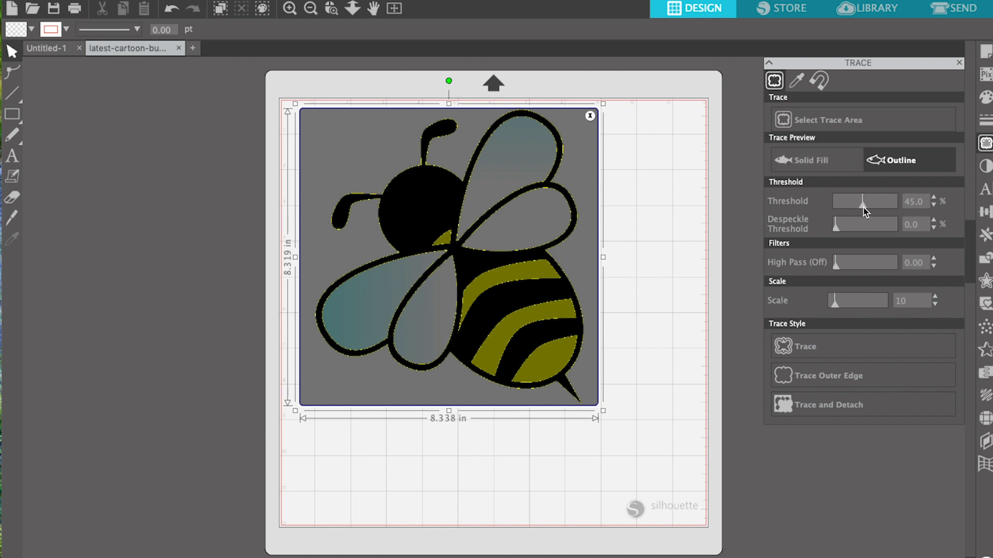
mouse_move(886, 207)
left_mouse_down()
mouse_move(827, 209)
mouse_move(896, 207)
mouse_move(877, 203)
left_mouse_up()
mouse_move(836, 226)
left_mouse_down()
mouse_move(858, 228)
mouse_move(880, 210)
mouse_move(846, 212)
mouse_move(834, 230)
left_mouse_up()
mouse_move(836, 267)
left_mouse_down()
mouse_move(868, 267)
mouse_move(830, 266)
left_mouse_up()
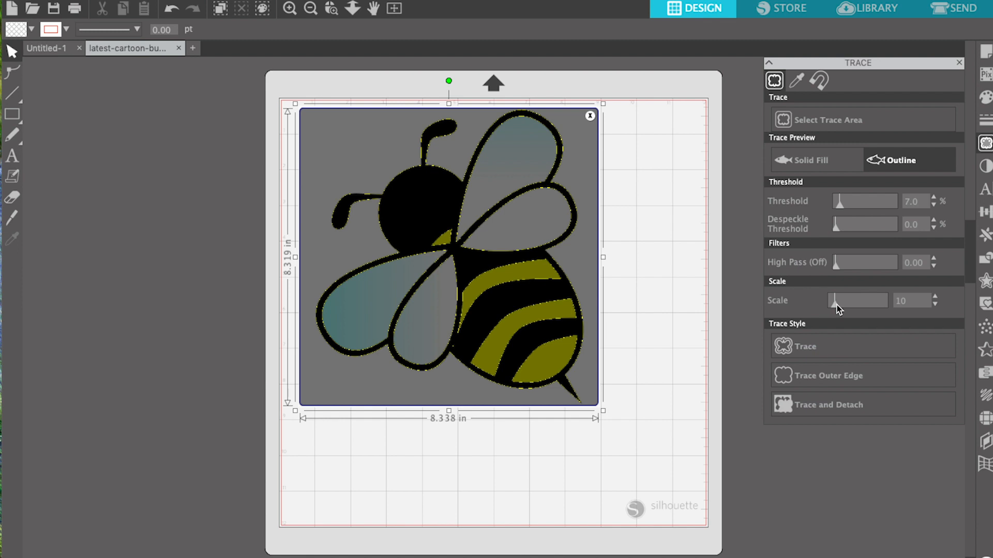
mouse_move(857, 309)
left_mouse_down()
mouse_move(873, 309)
mouse_move(862, 309)
left_mouse_up()
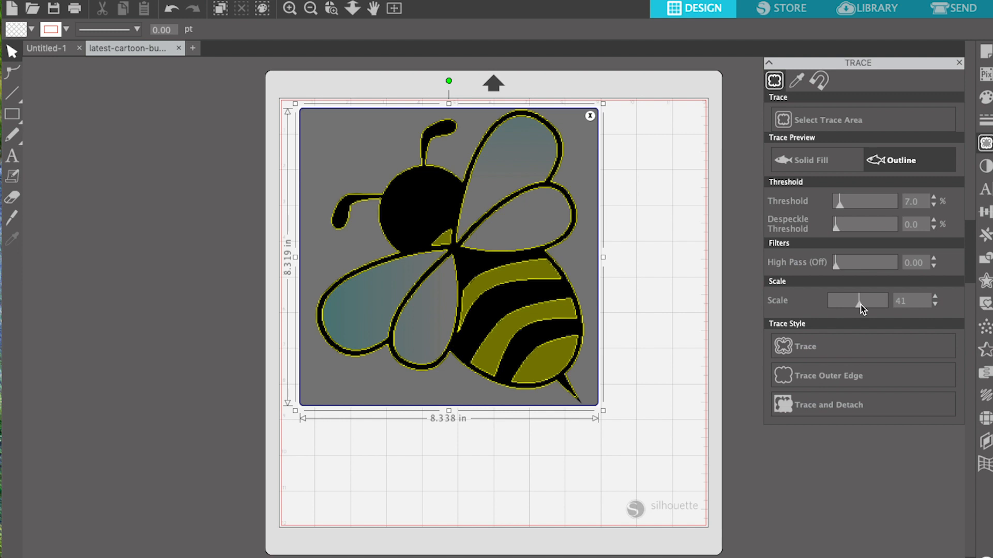
mouse_move(839, 262)
left_mouse_down()
mouse_move(847, 263)
mouse_move(825, 263)
left_mouse_up()
Step: Trace the bee with the threshold at 46%, the Solid Fill preview and the scale at 4
left_click_drag(838, 204, 863, 206)
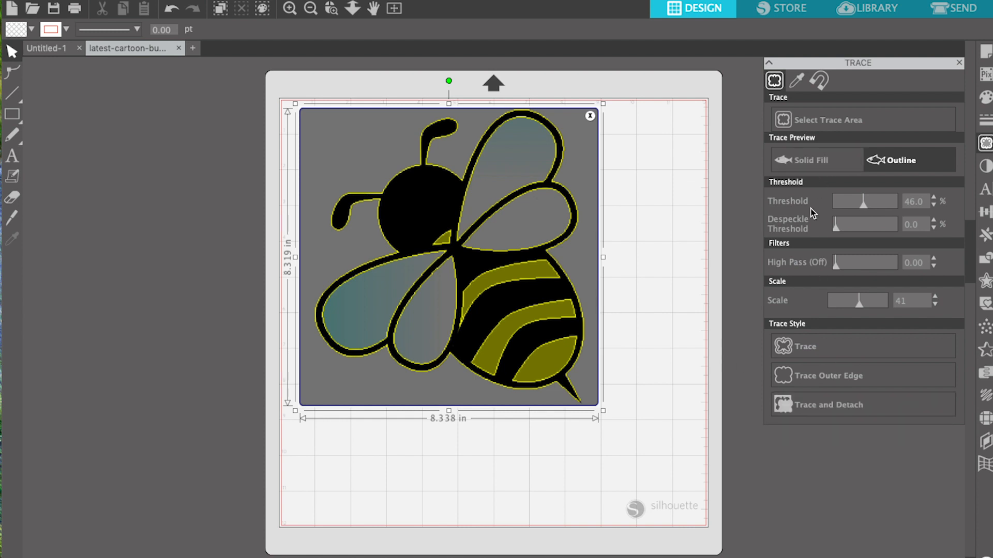
left_click(809, 162)
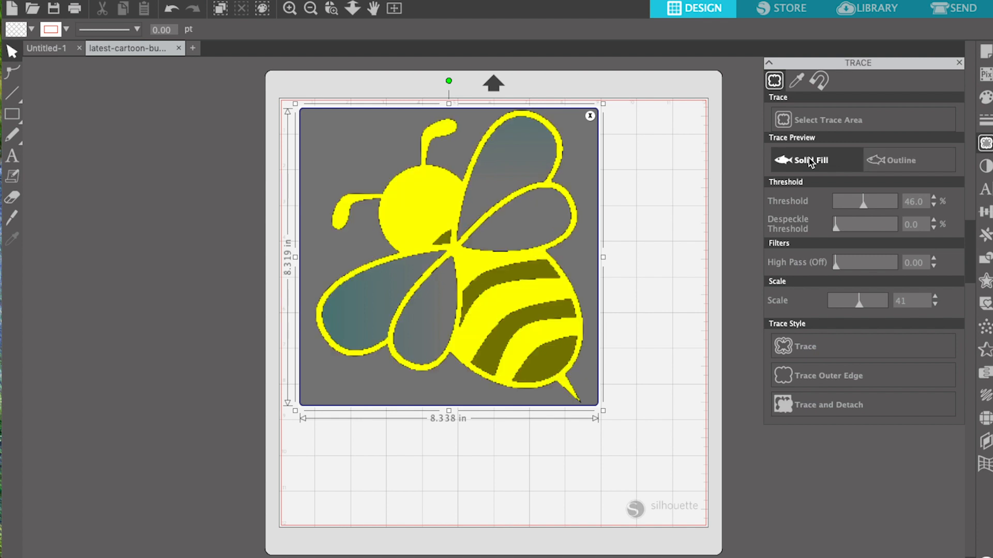
left_click_drag(859, 303, 818, 307)
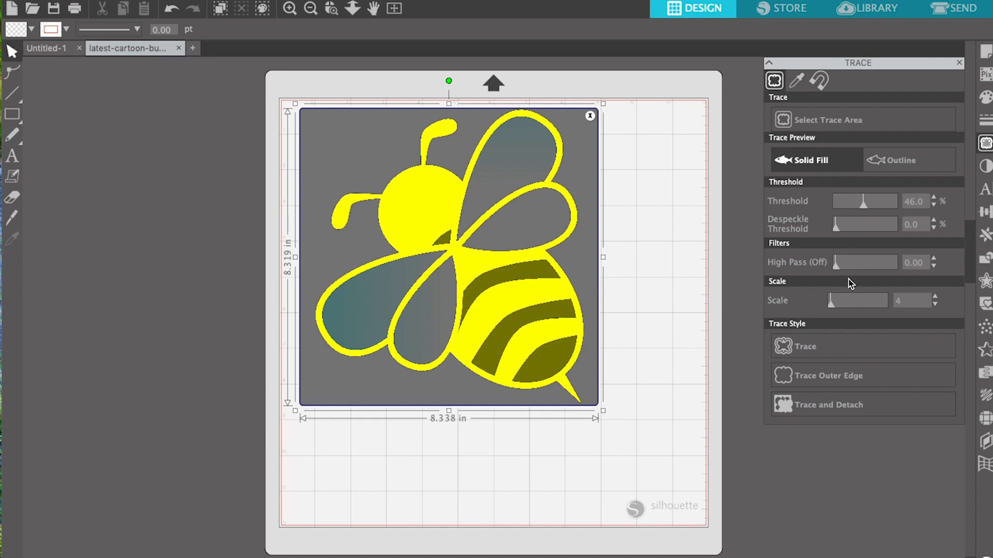
left_click(835, 346)
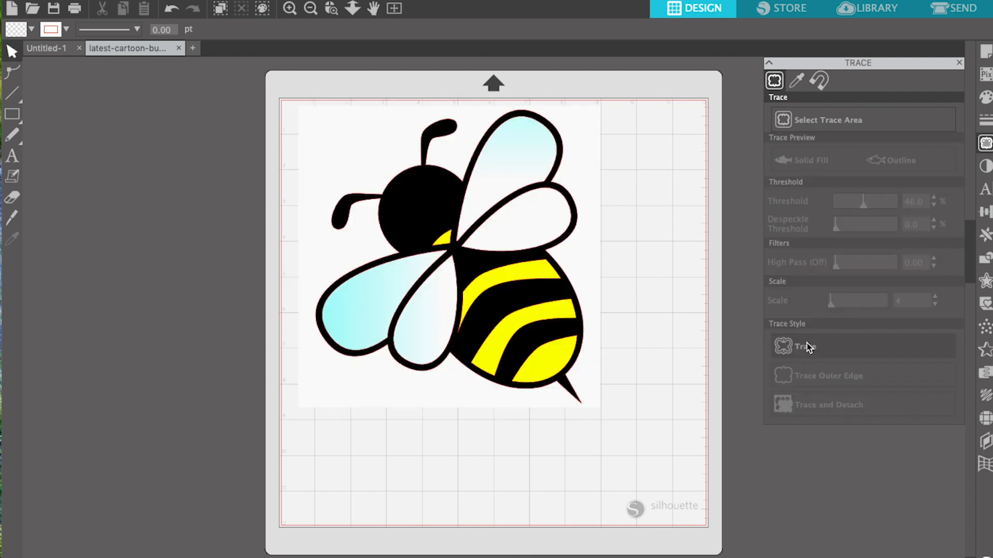
Step: Move the original bee picture off the mat, to the left of the traced lines, and shrink it to about 5.19 in square
mouse_move(589, 163)
left_mouse_down()
mouse_move(599, 194)
mouse_move(479, 387)
mouse_move(296, 352)
mouse_move(275, 324)
mouse_move(233, 306)
left_mouse_up()
left_click(426, 267)
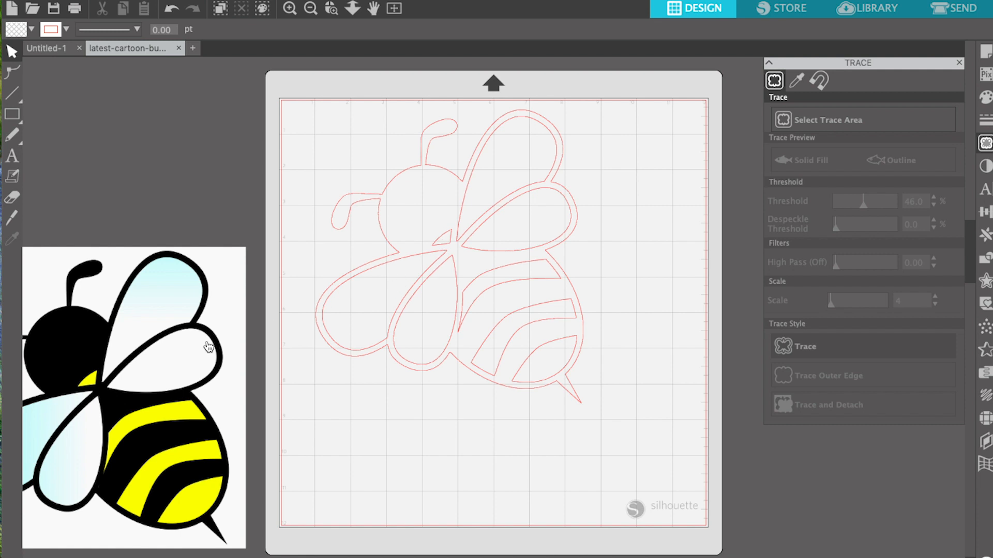
left_click_drag(225, 328, 265, 171)
left_click_drag(290, 395, 191, 284)
left_click_drag(171, 135, 235, 134)
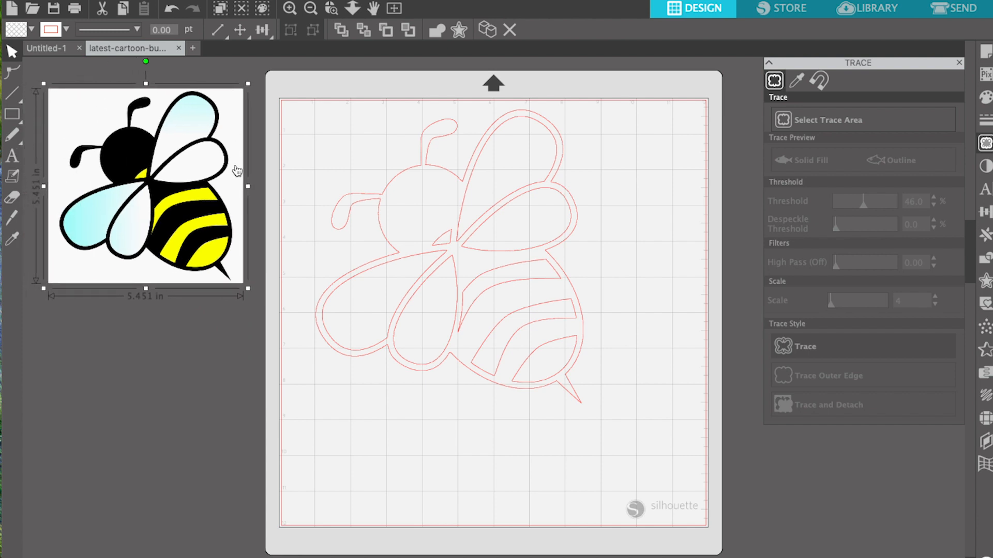
left_click_drag(249, 287, 239, 279)
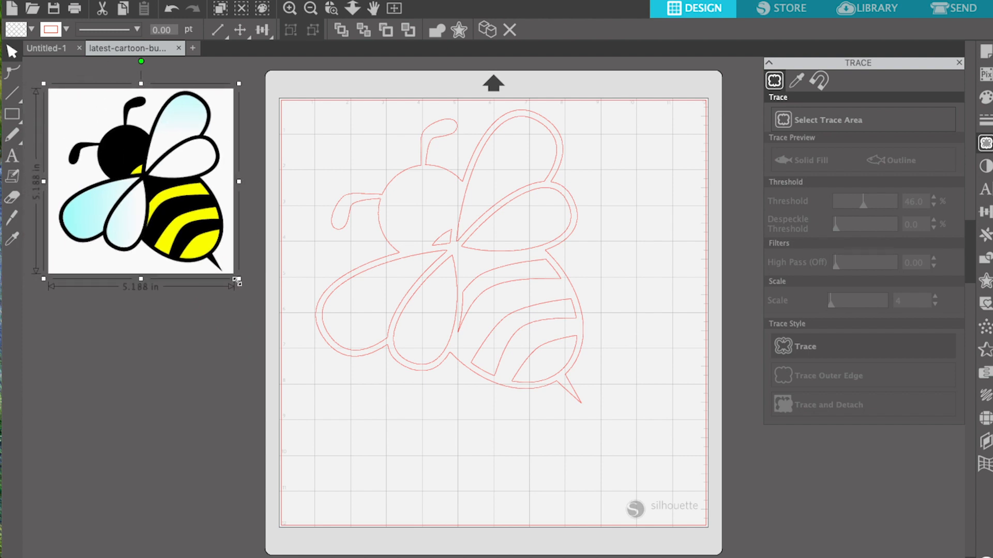
left_click_drag(229, 132, 233, 132)
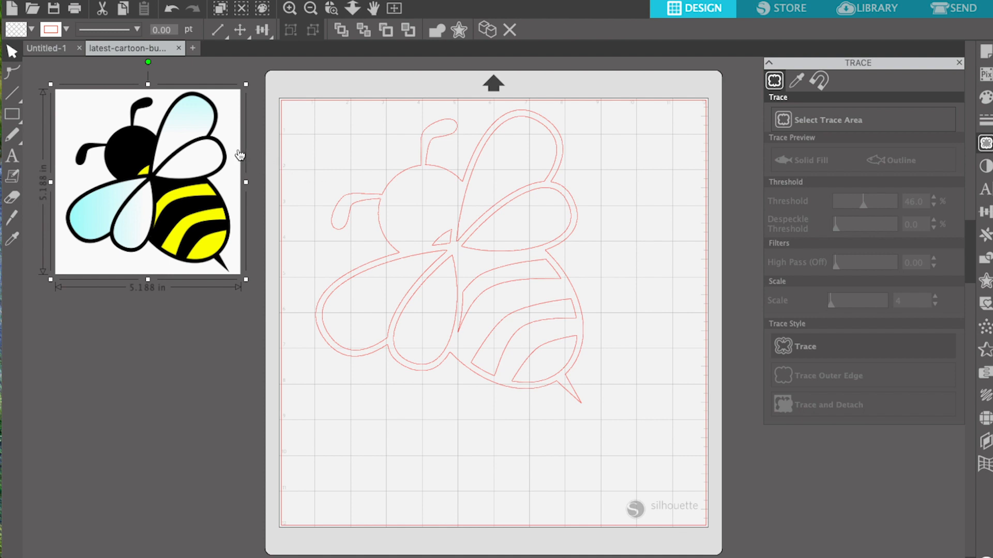
Step: Fill the traced bee with solid black
left_click(451, 179)
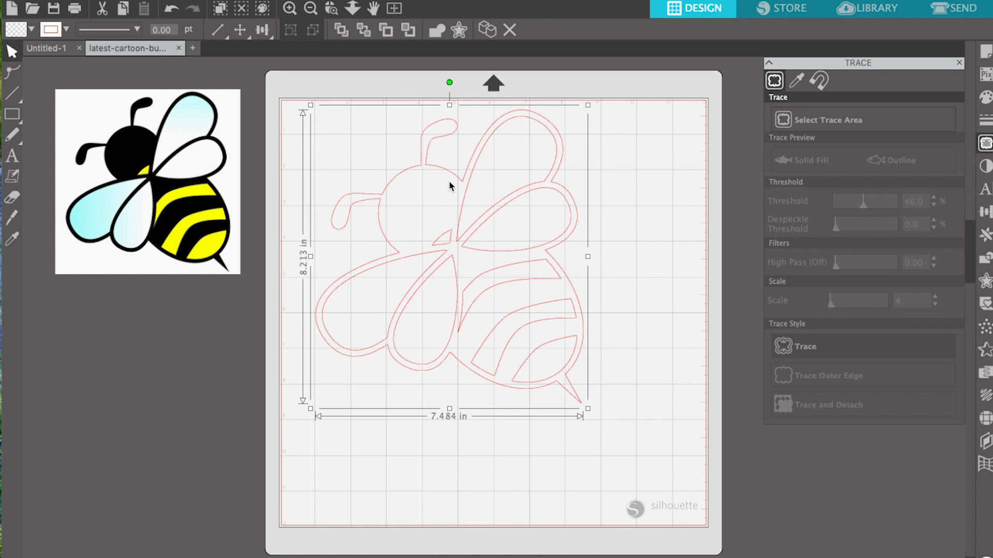
left_click(632, 178)
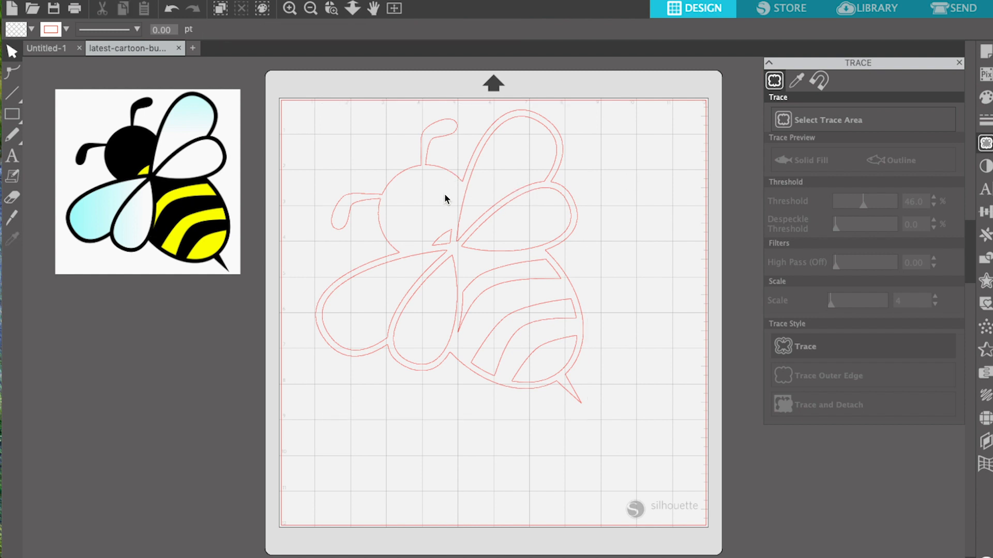
left_click(444, 178)
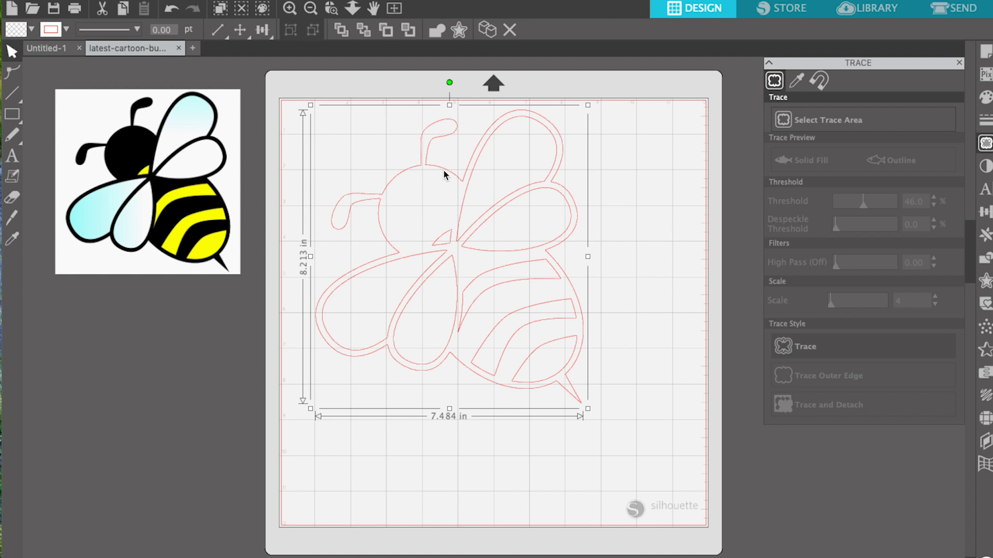
left_click(986, 98)
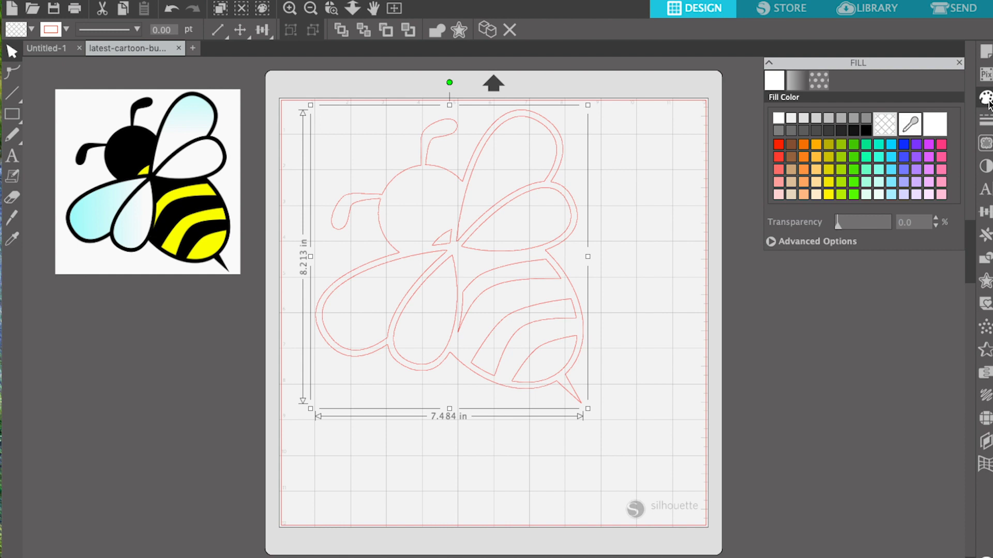
left_click(866, 130)
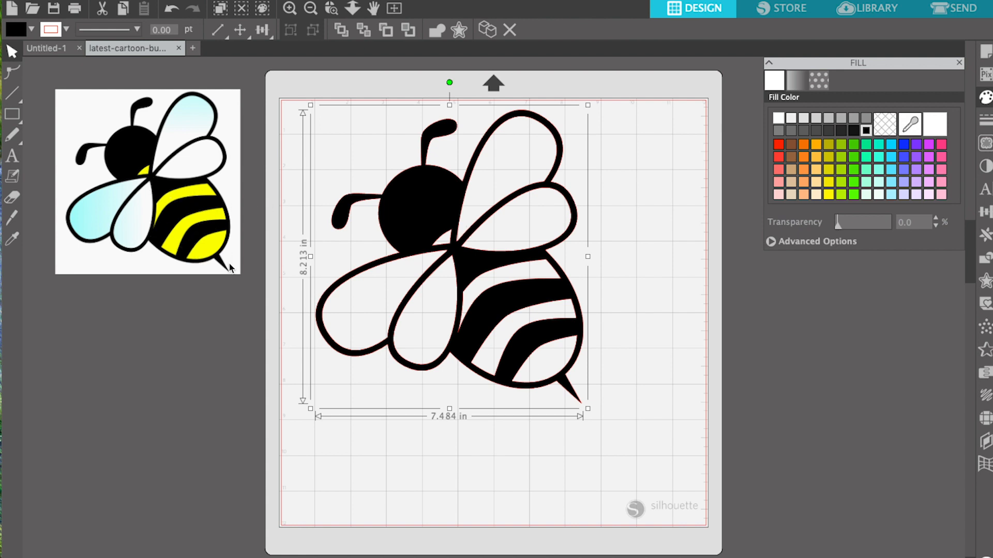
Step: Try a bright green fill on the whole traced bee and set it back to black
left_click(667, 288)
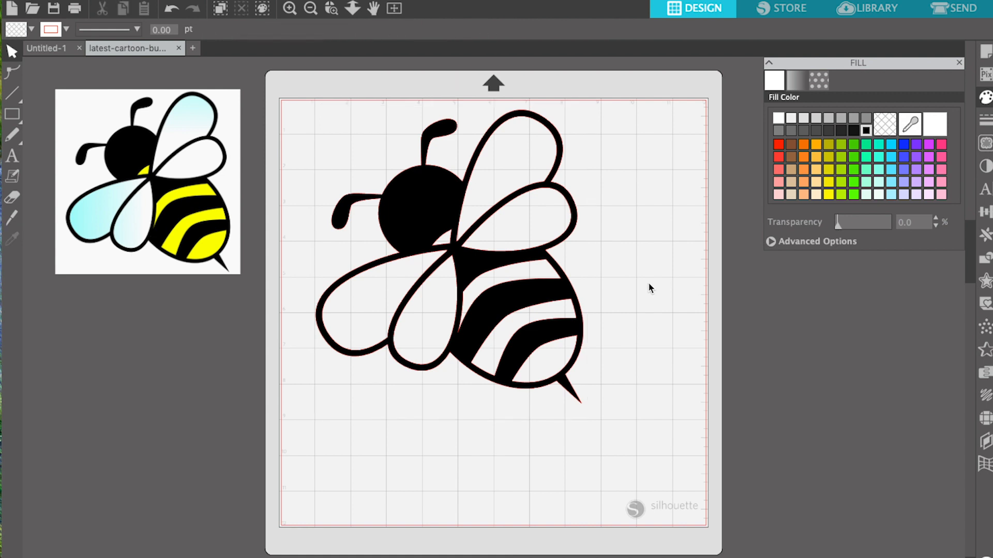
left_click(540, 280)
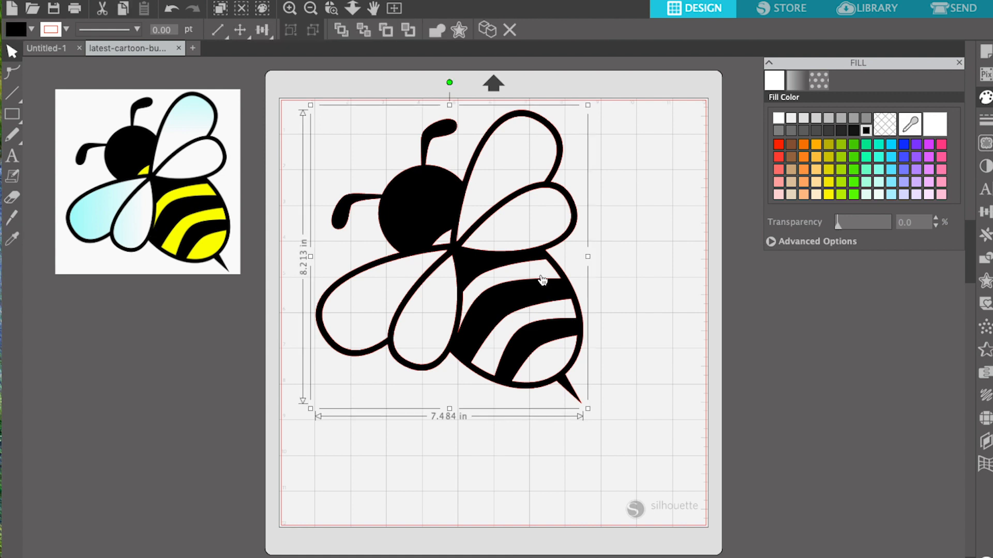
left_click(662, 277)
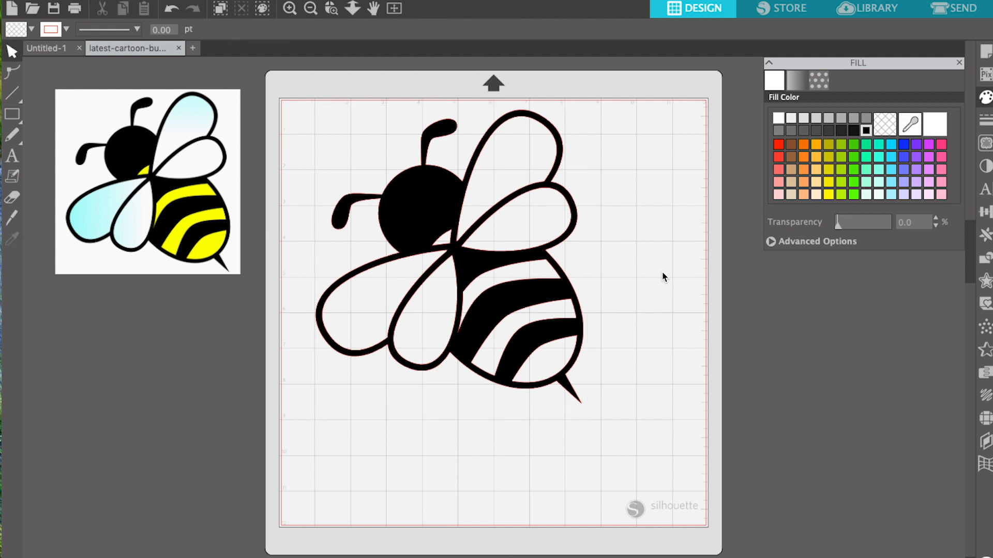
left_click(545, 276)
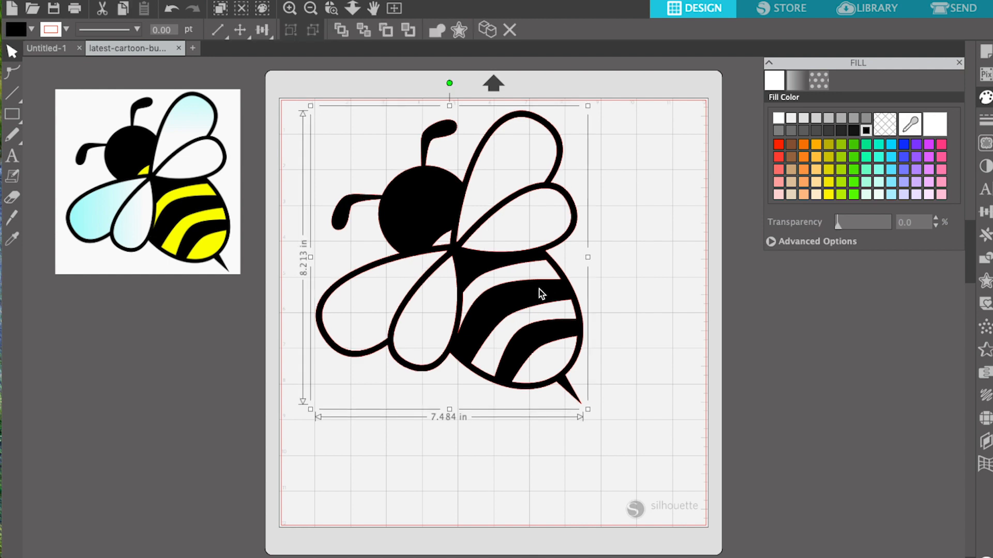
left_click(854, 195)
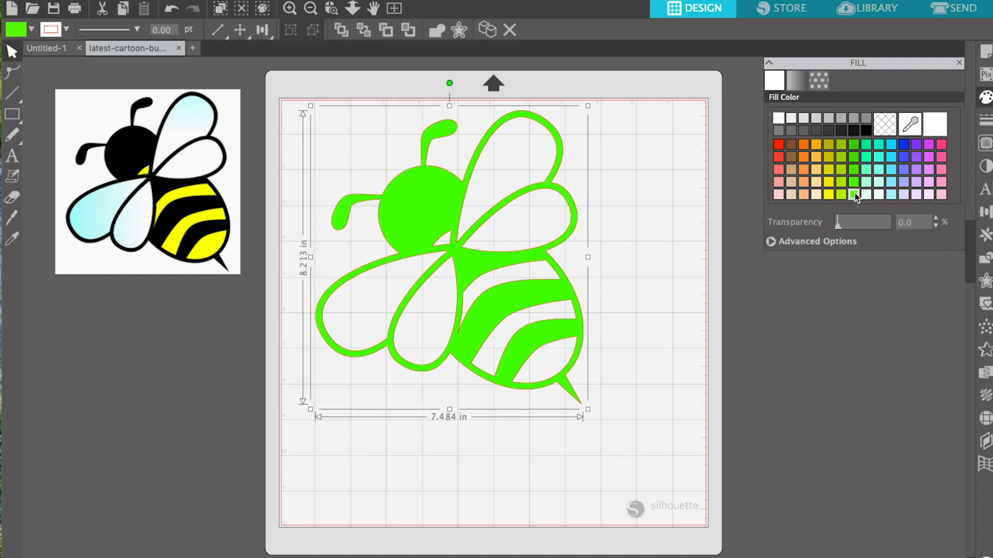
left_click(865, 130)
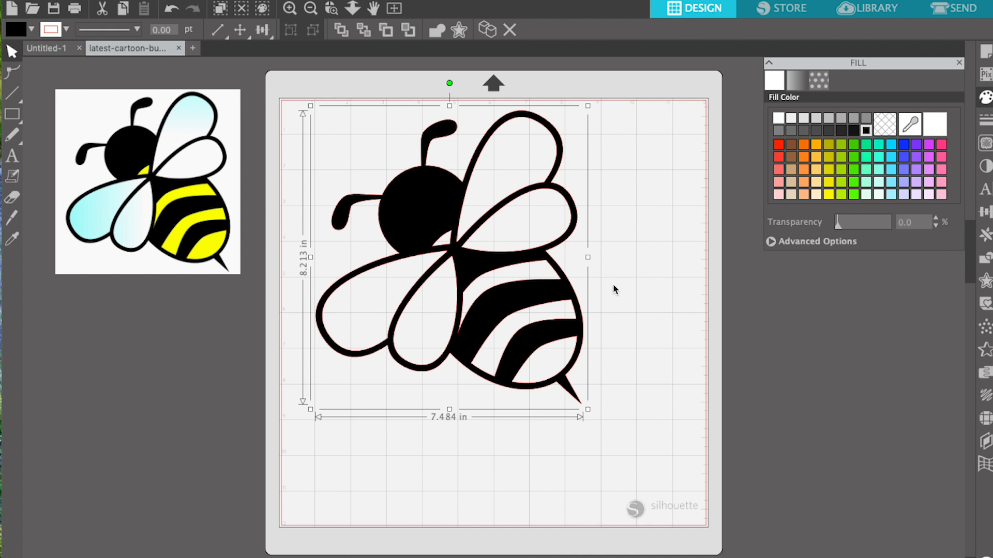
Step: Release the compound path of the black bee so its wings, stripes and body become separate shapes
right_click(563, 294)
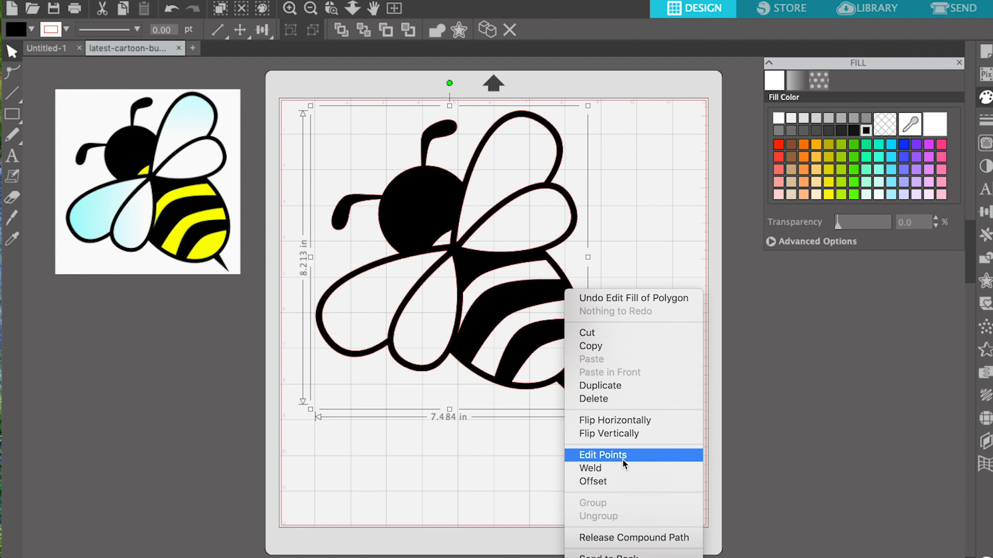
left_click(636, 539)
left_click(651, 329)
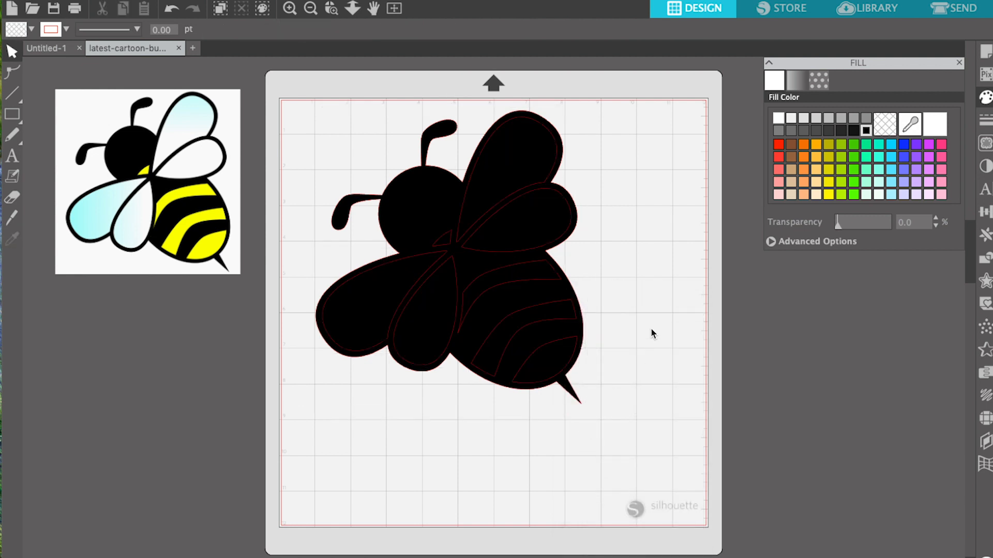
left_click(551, 279)
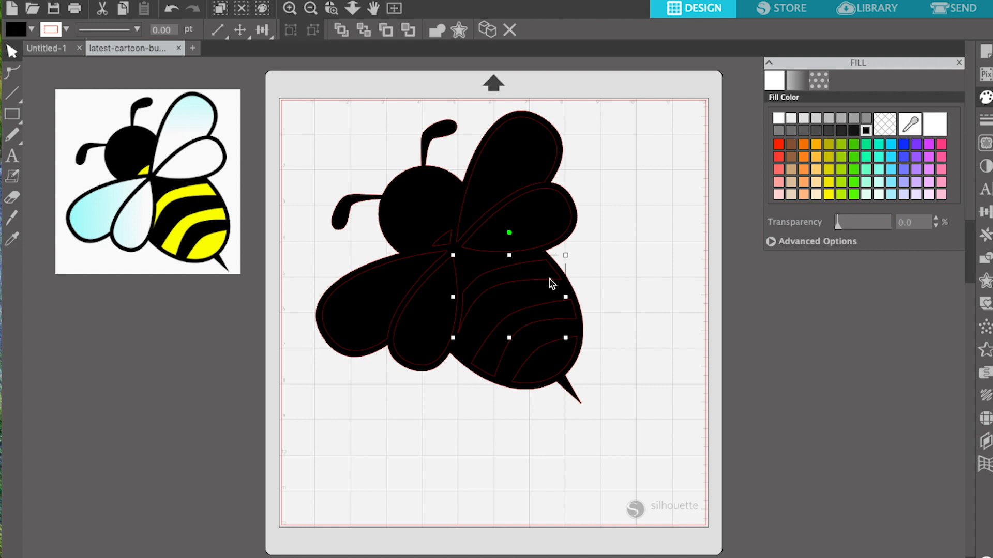
left_click(610, 287)
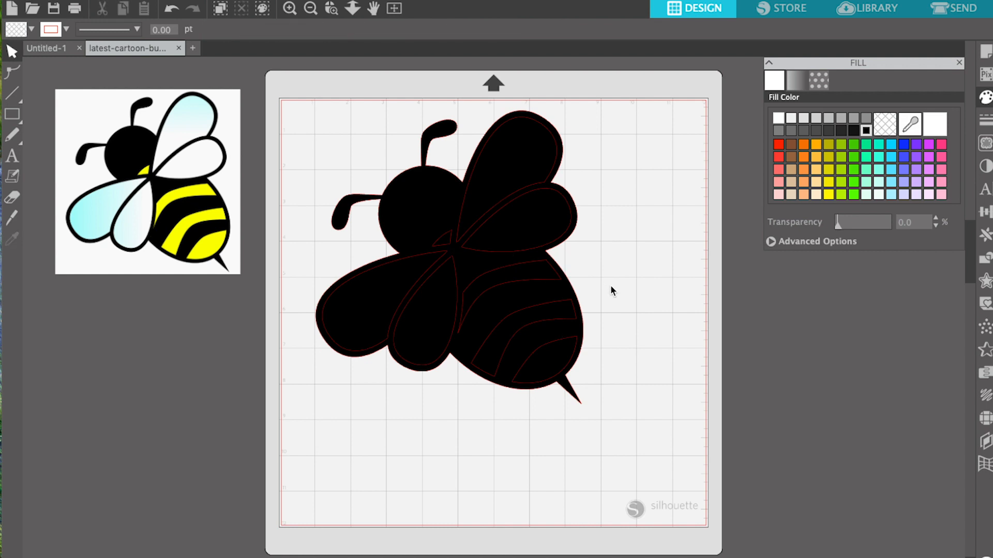
Step: Fill the three body stripes and the small patch at the bee's neck with bright green
left_click(540, 282)
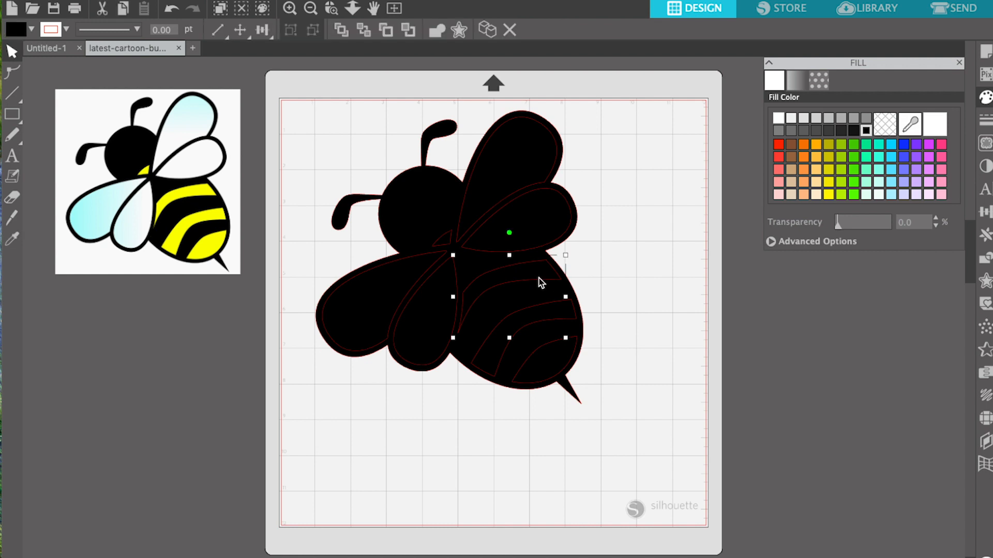
left_click(854, 195)
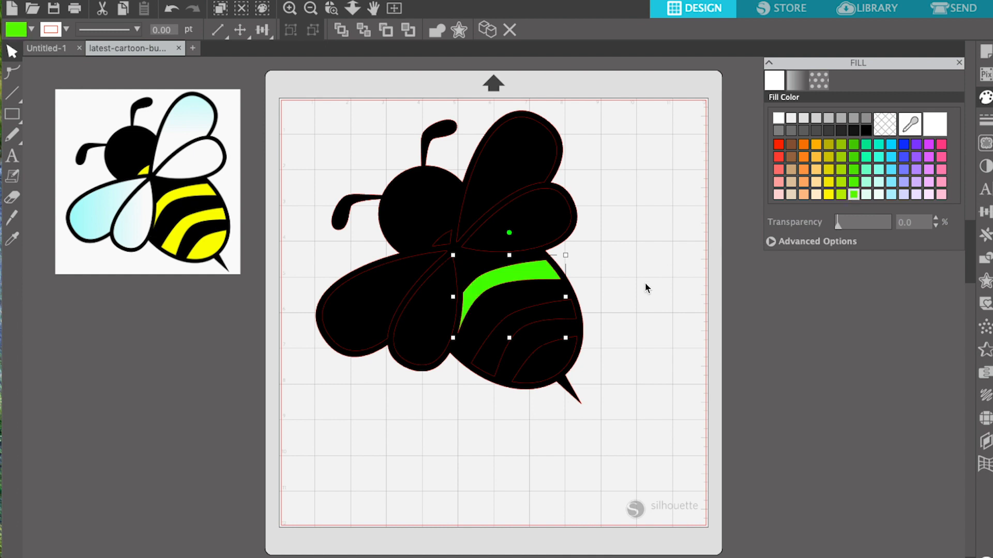
left_click(564, 320)
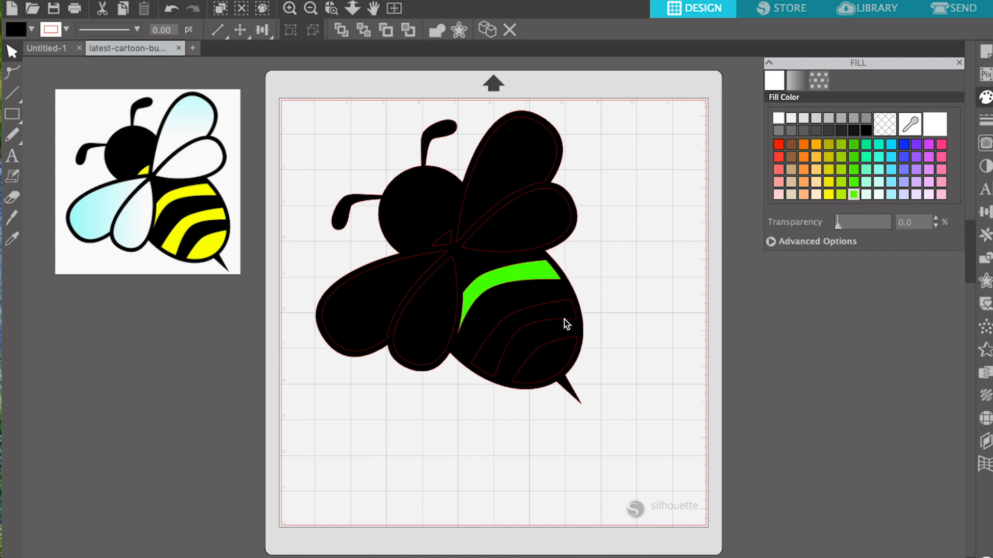
left_click(854, 195)
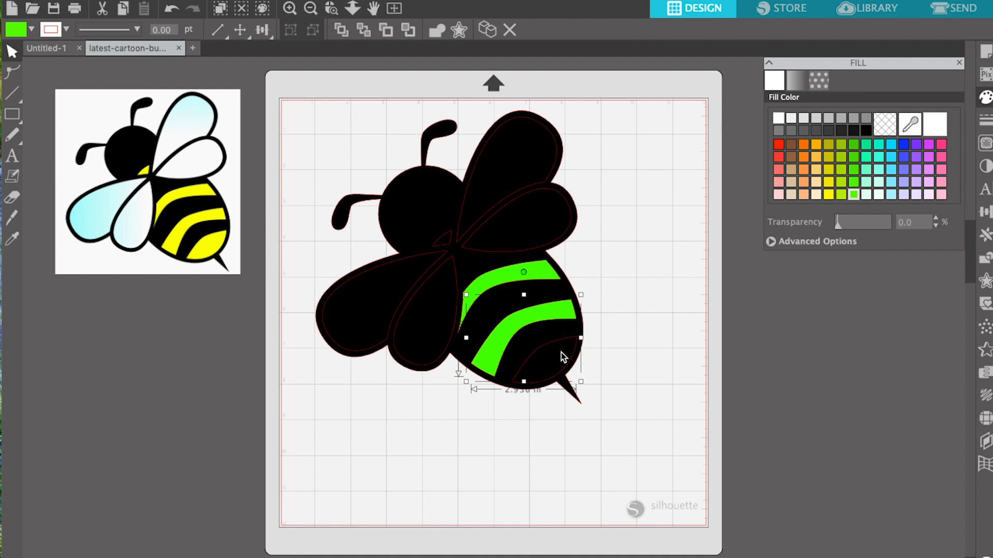
left_click(564, 357)
left_click(853, 195)
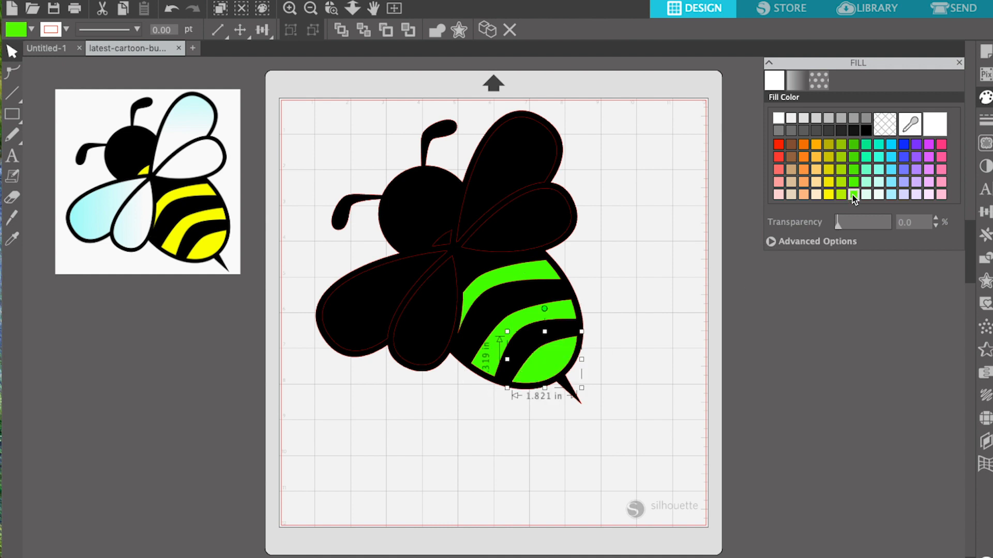
left_click(446, 238)
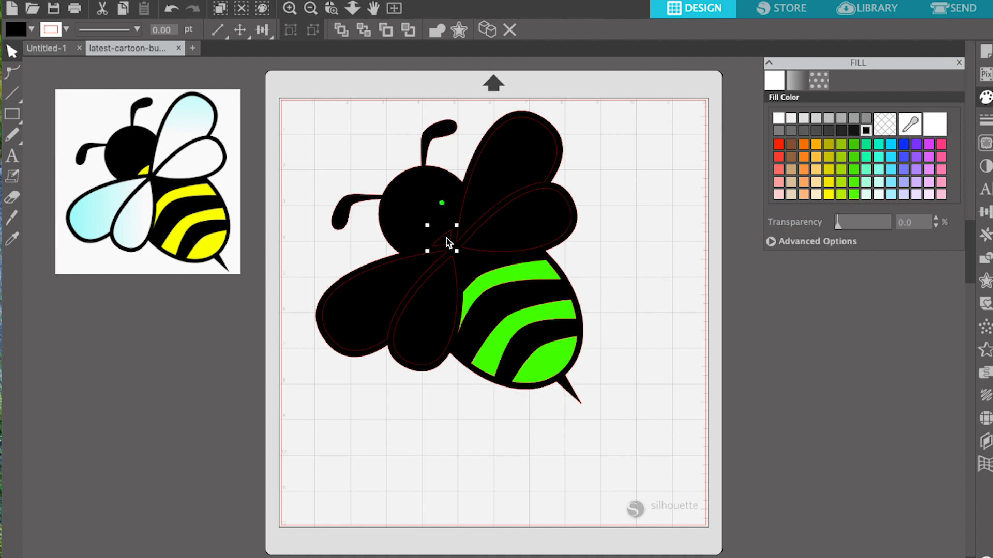
left_click(857, 196)
Step: Fill all four inner wing shapes of the bee with white
left_click(552, 156)
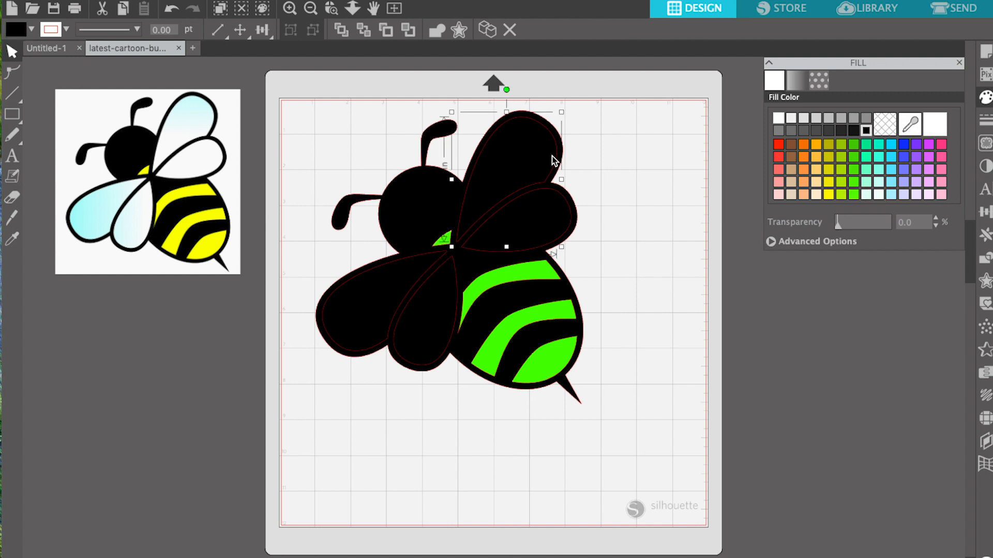
left_click(773, 112)
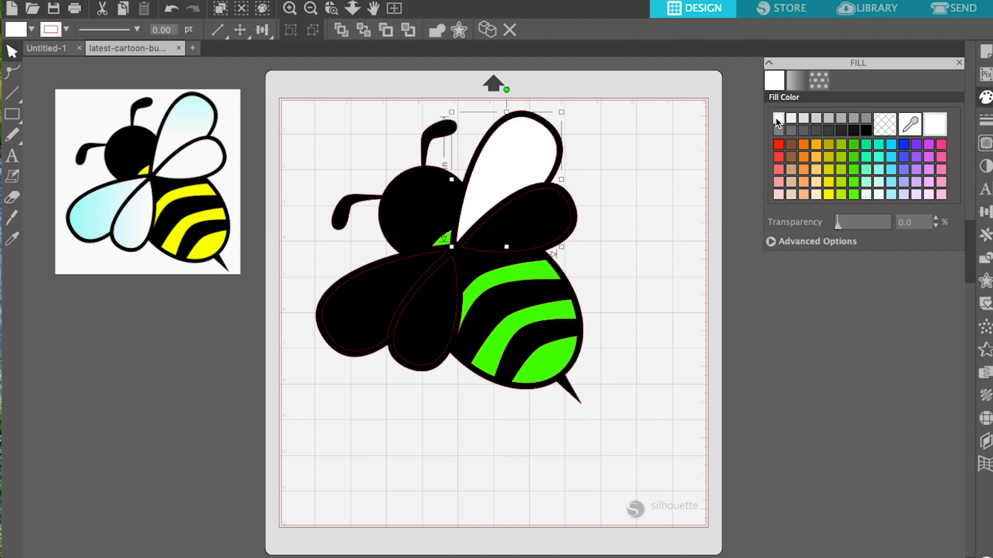
left_click(534, 220)
left_click(781, 120)
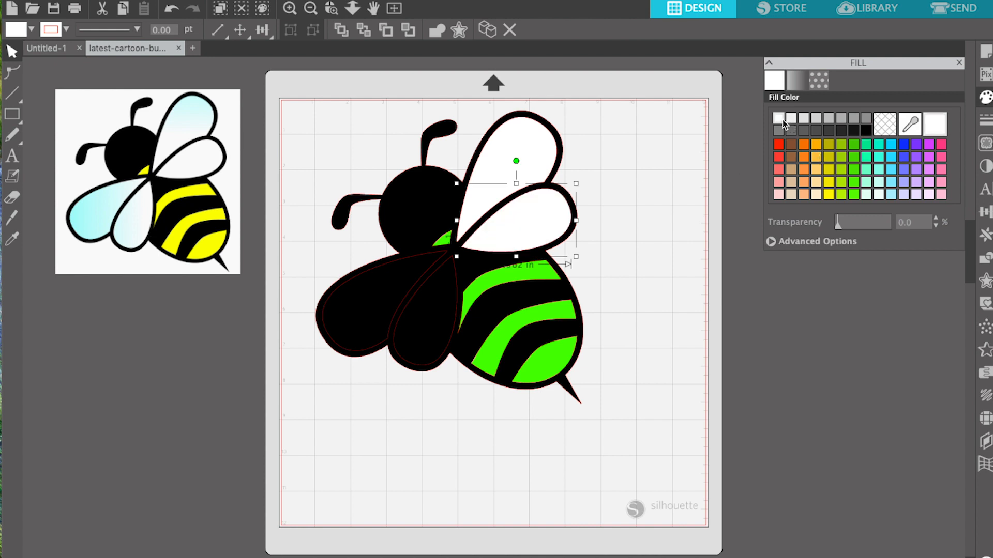
left_click(436, 302)
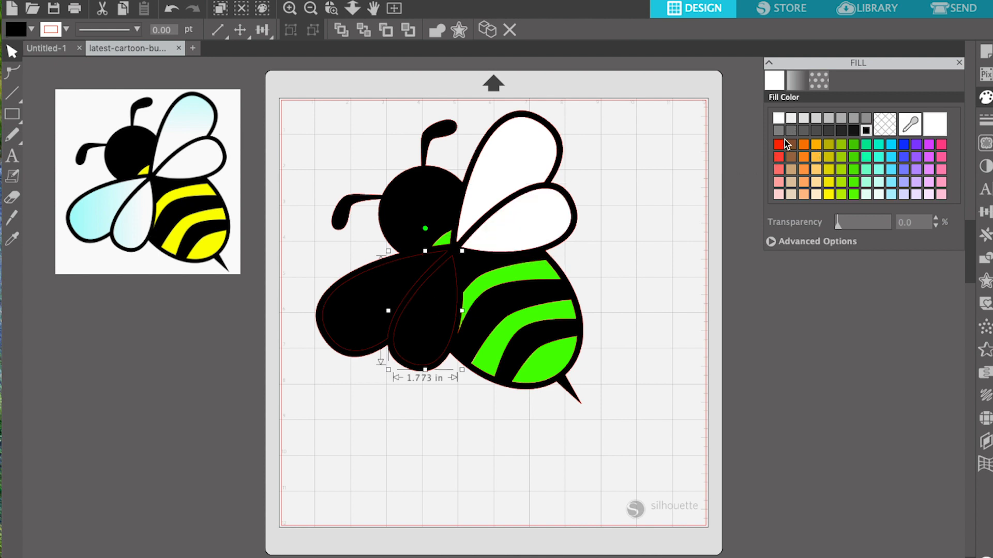
left_click(778, 118)
left_click(404, 276)
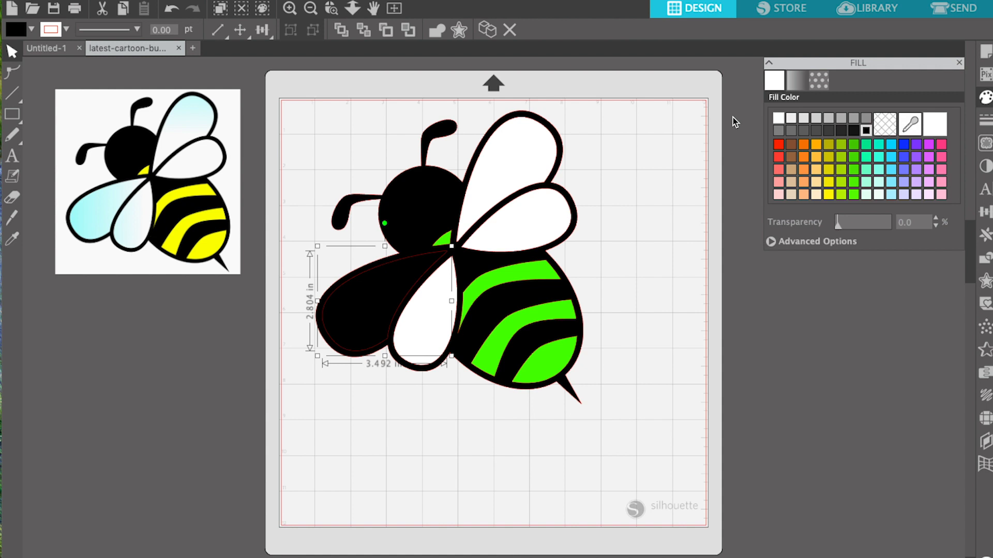
left_click(780, 119)
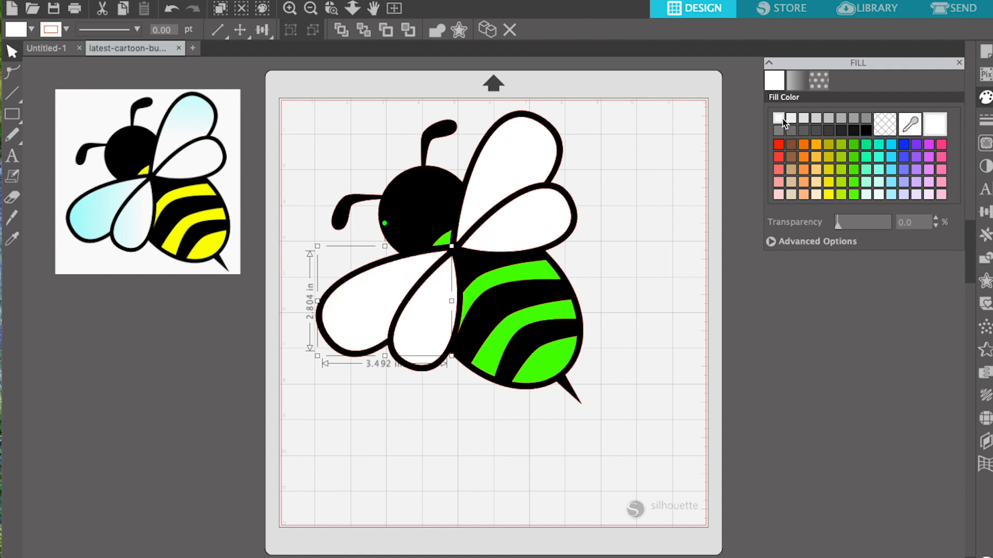
left_click(651, 173)
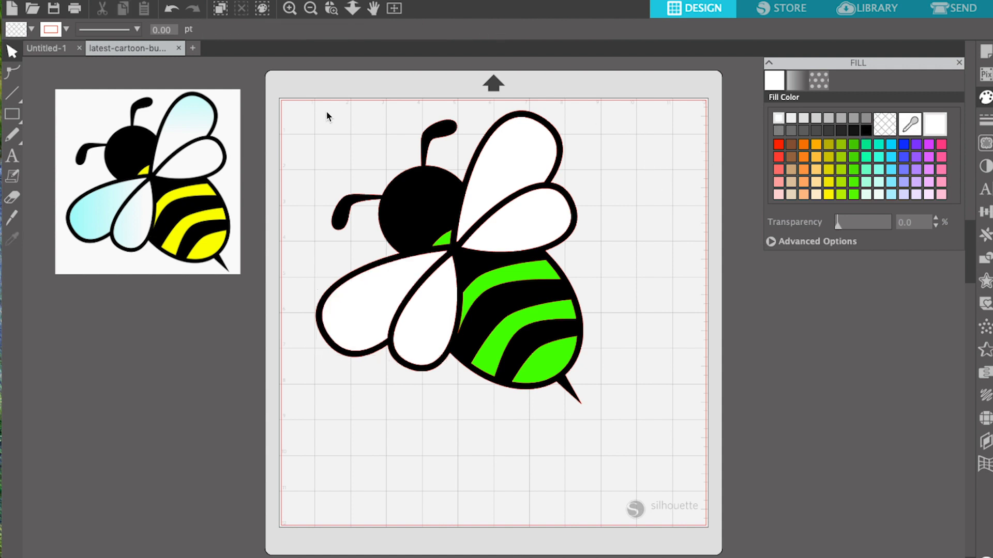
Step: Try to weld all the pieces of the coloured bee into one shape and undo the weld
left_click_drag(317, 110, 609, 352)
right_click(573, 382)
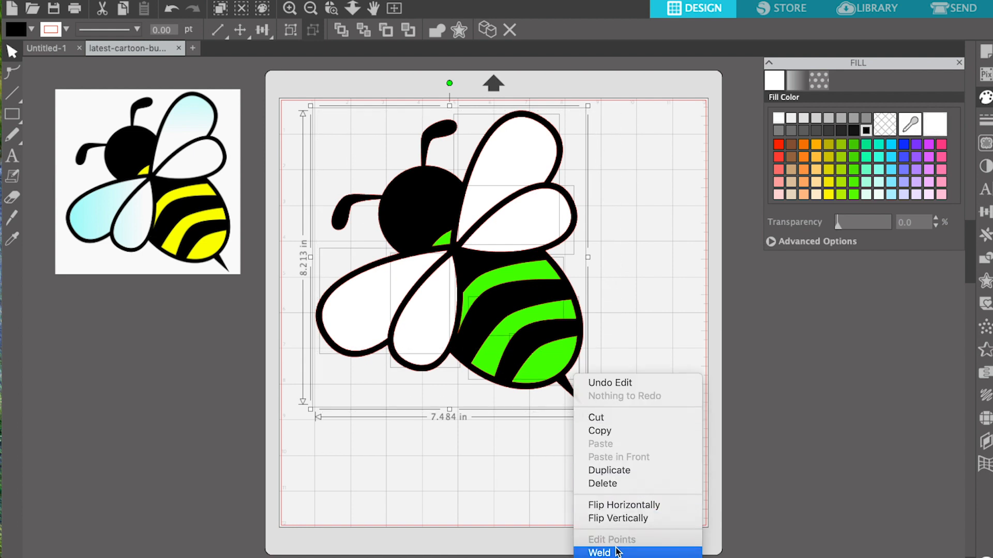
left_click(600, 552)
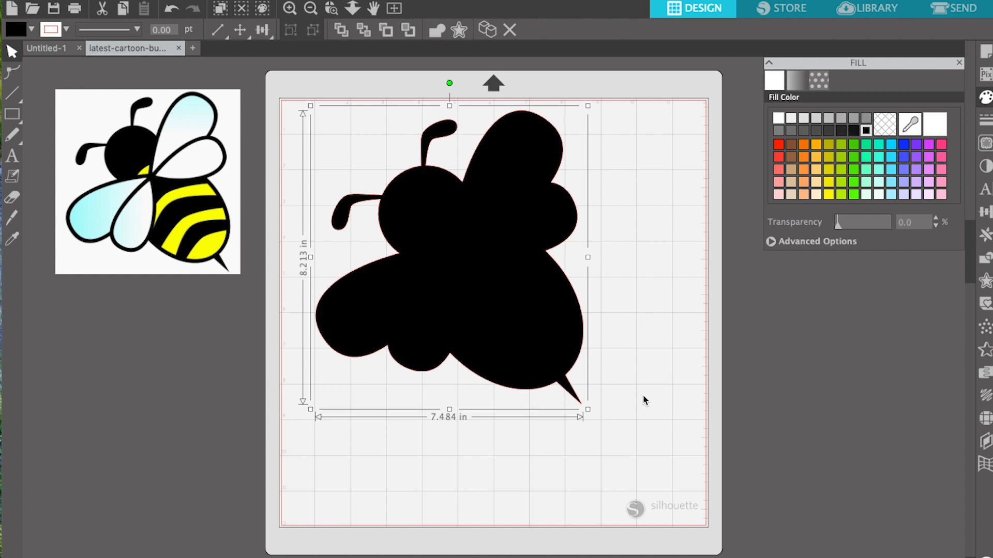
key("ctrl+z")
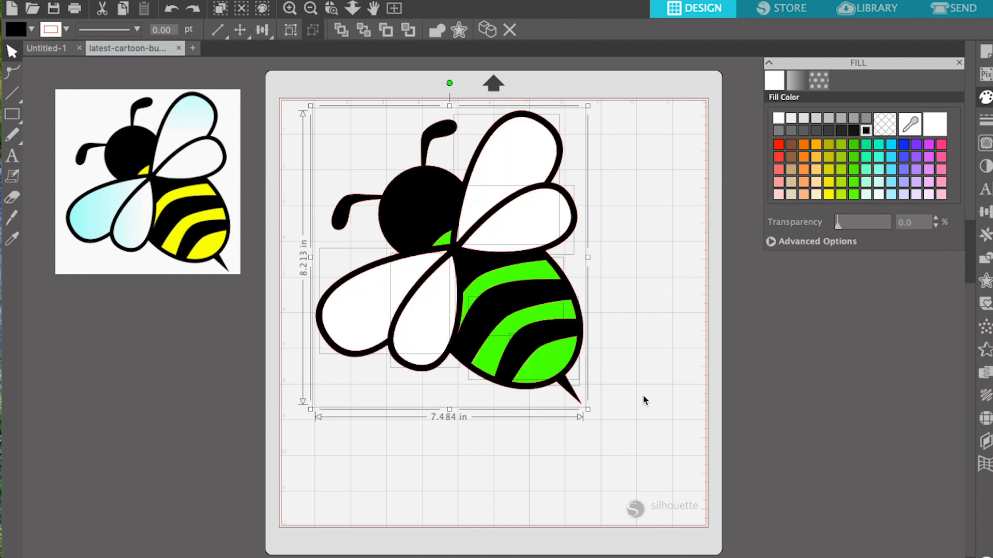
Step: Group all the pieces of the coloured bee and shift the group slightly on the mat
right_click(582, 348)
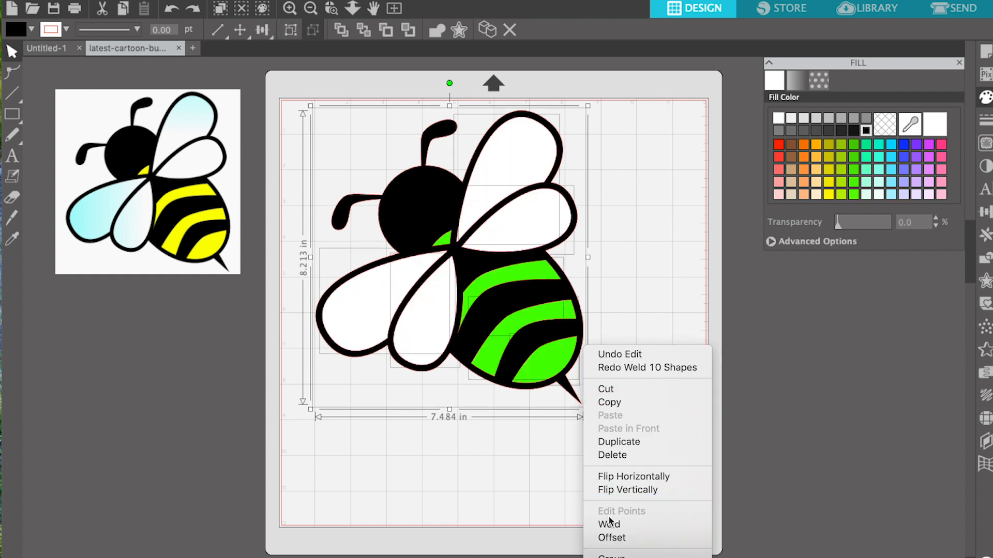
left_click(611, 556)
left_click(635, 486)
mouse_move(562, 346)
left_mouse_down()
mouse_move(602, 353)
mouse_move(569, 363)
mouse_move(559, 344)
mouse_move(581, 324)
mouse_move(555, 345)
left_mouse_up()
left_click(572, 369)
left_click(570, 387)
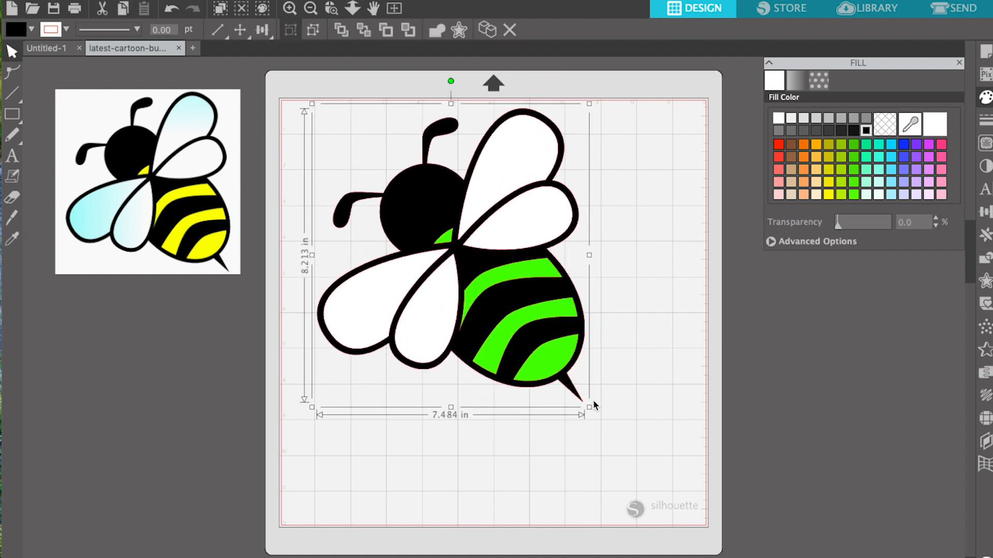
Step: Scale down the grouped bee proportionally and place it near the upper-left corner of the mat
left_click_drag(590, 407, 628, 449)
left_click_drag(626, 392, 556, 348)
left_click_drag(227, 215, 210, 266)
mouse_move(502, 278)
left_mouse_down()
mouse_move(514, 303)
mouse_move(486, 276)
left_mouse_up()
Step: Open the send setup for the bee and organise its cut actions by fill colour
left_click(979, 11)
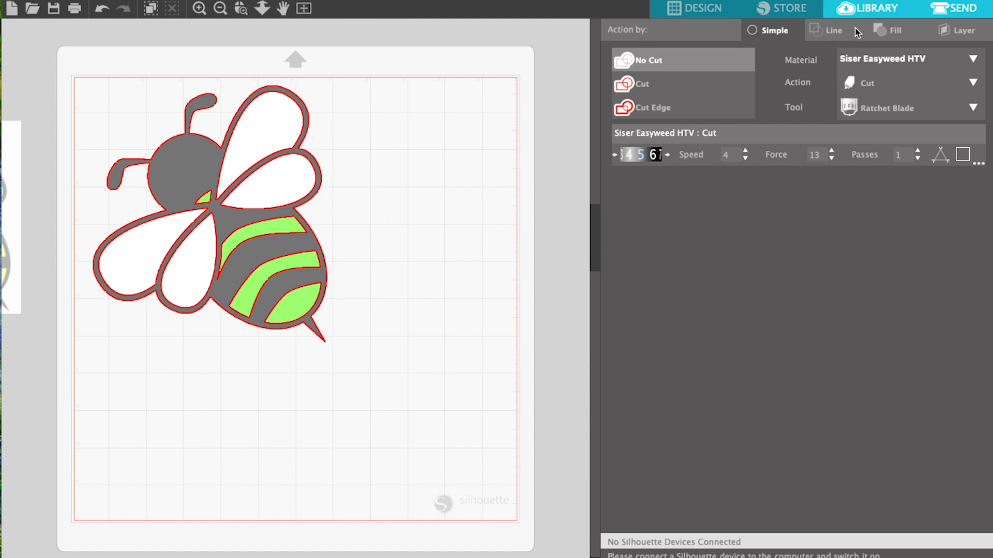
left_click(885, 33)
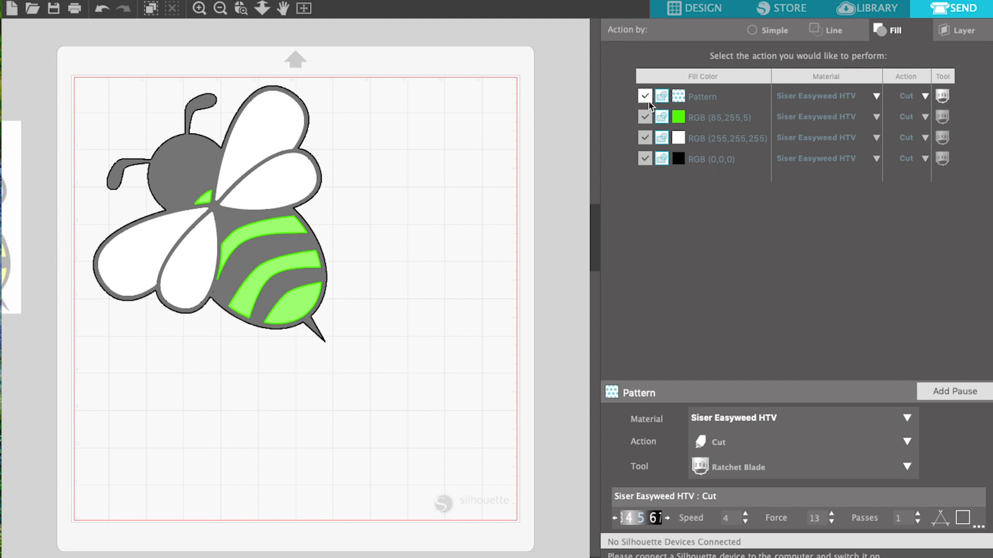
Step: Disable cutting for the pattern, white and black fills so only the green RGB (85,255,5) fill is cut
left_click(645, 98)
left_click(645, 137)
left_click(645, 159)
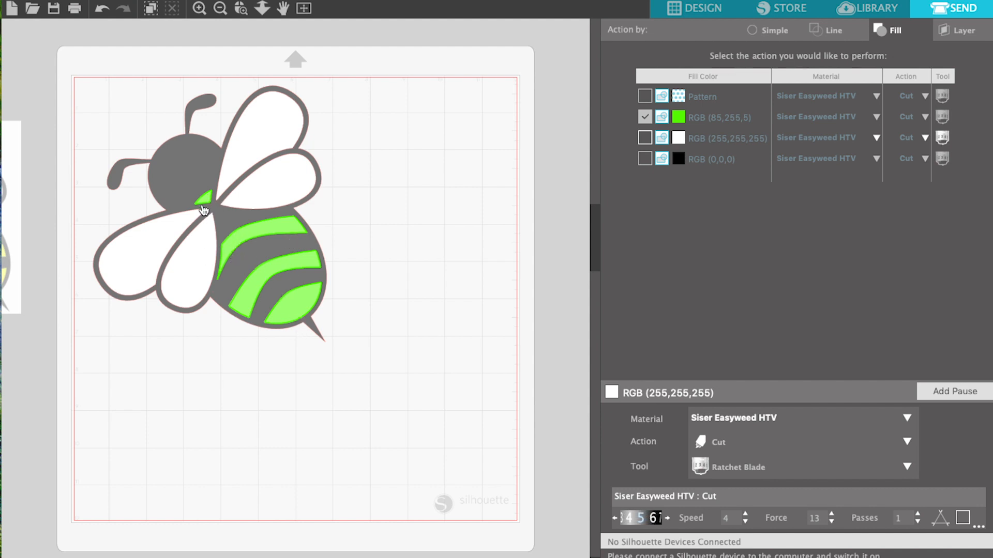
Step: Switch the active cut from green to white alone, and from white to the black RGB (0,0,0) fill alone
left_click(645, 117)
left_click(645, 138)
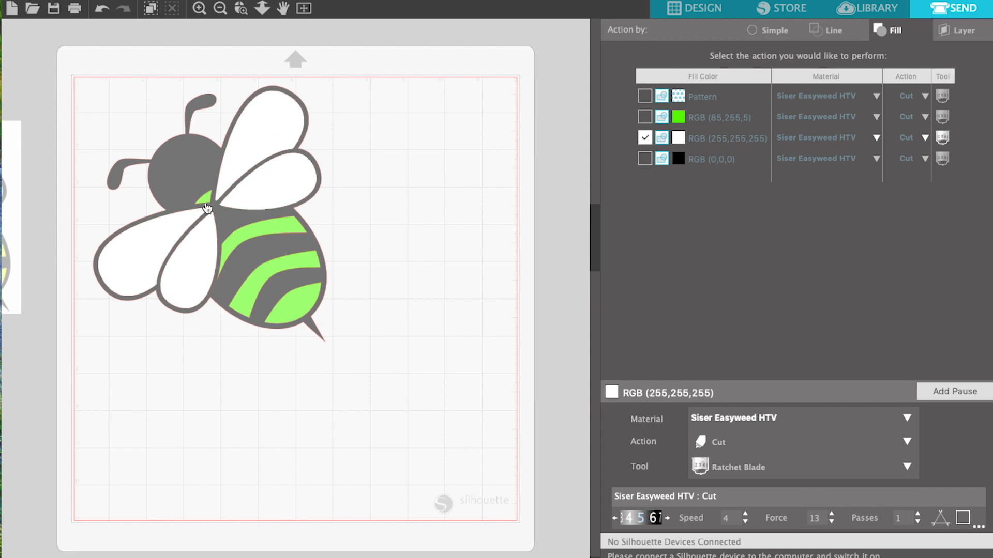
left_click(647, 138)
left_click(648, 159)
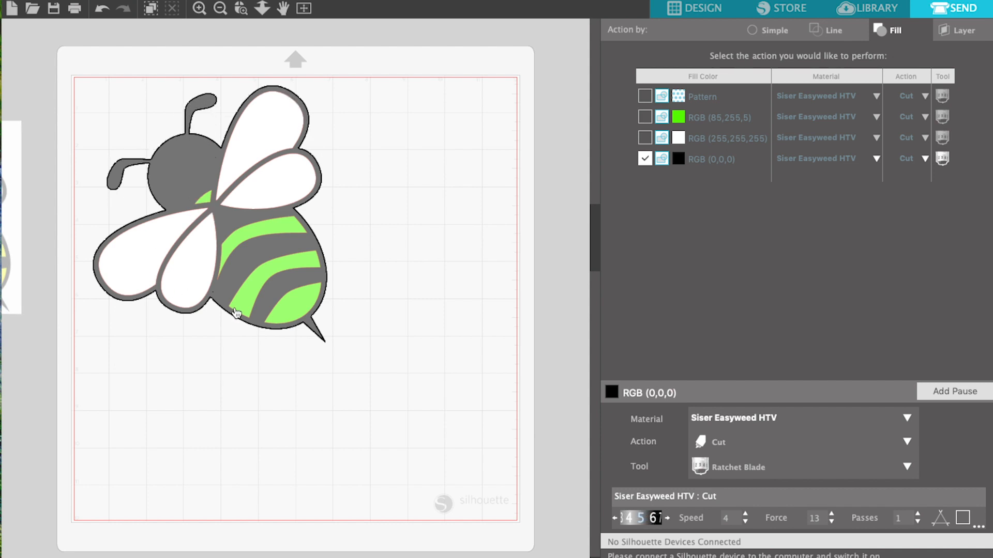
Step: Try the cut preview with the green and white fills switched on and off, and disable cutting for black
left_click(645, 138)
left_click(646, 118)
left_click(645, 118)
left_click(646, 136)
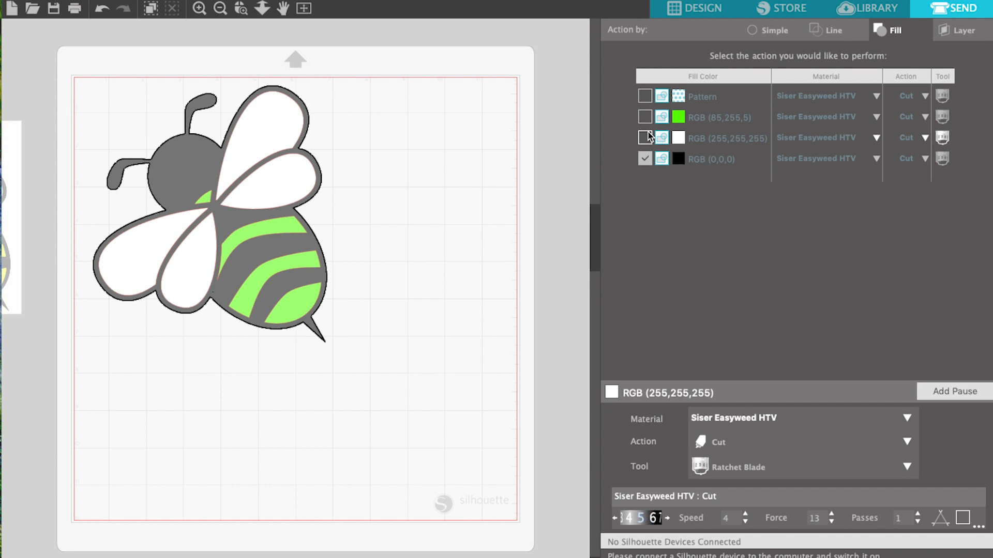
left_click(653, 160)
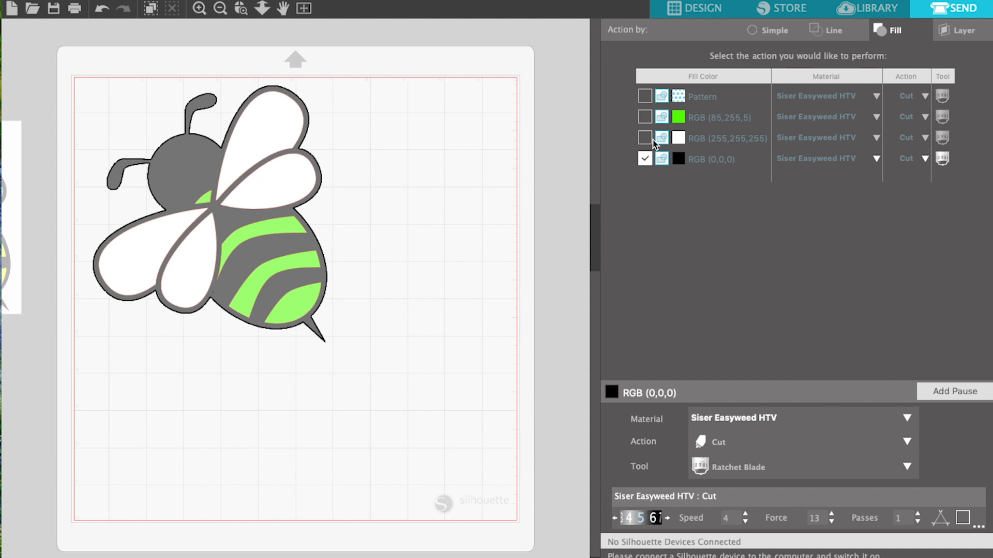
left_click(645, 159)
Step: Return to the design page and ungroup the coloured bee
left_click(722, 9)
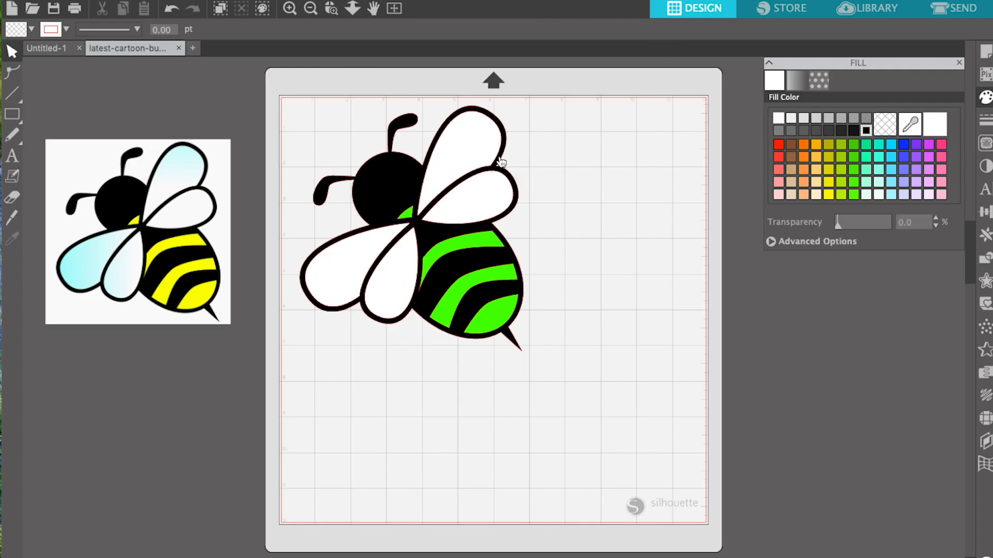
left_click(512, 218)
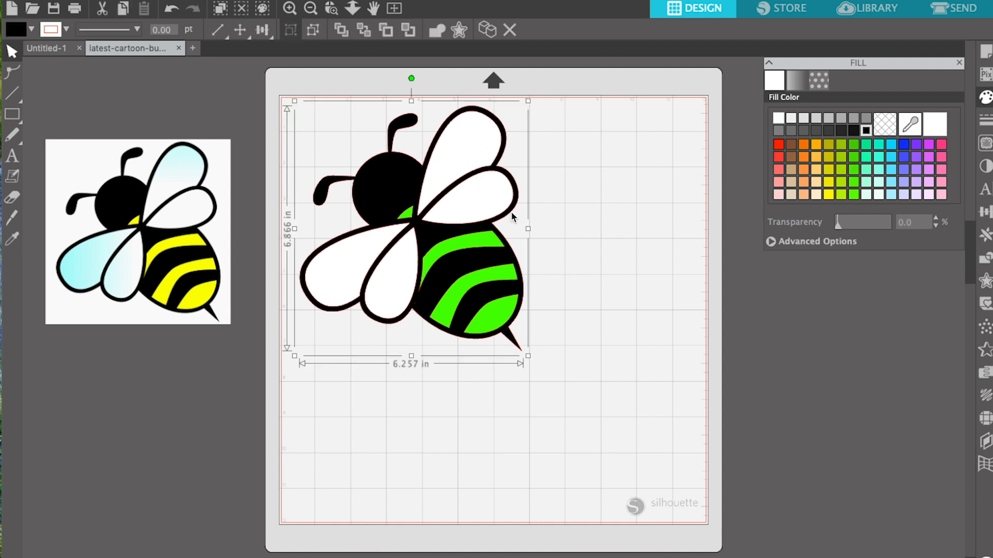
right_click(513, 216)
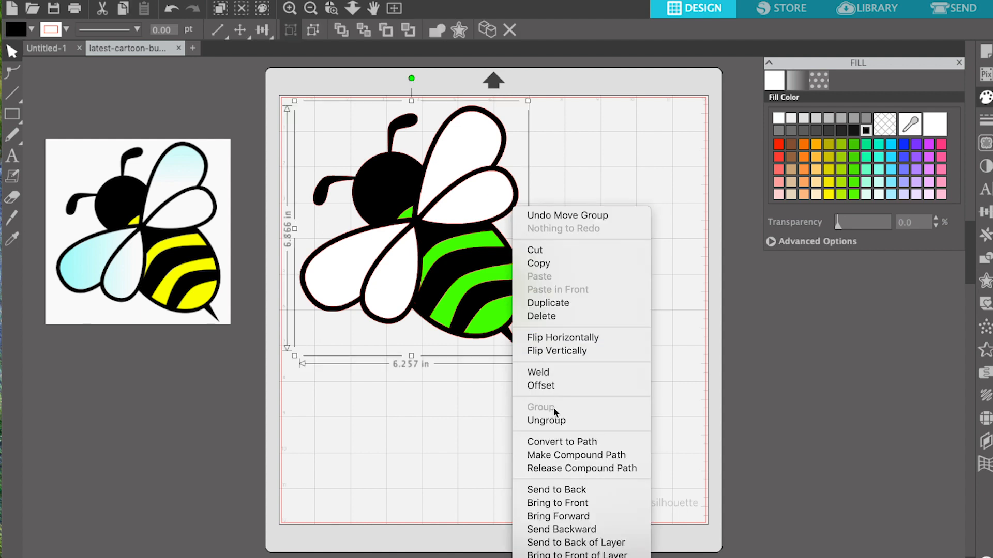
left_click(556, 422)
left_click(592, 286)
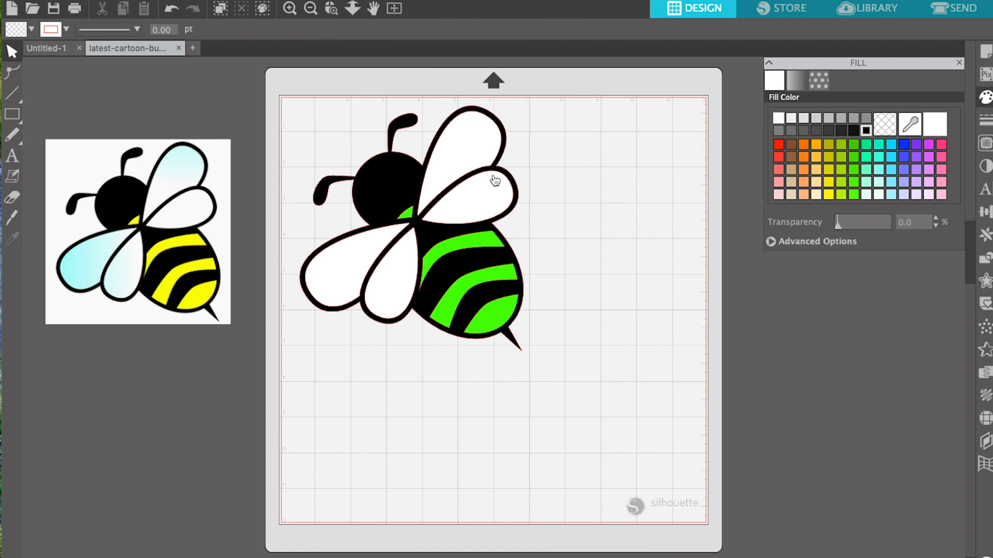
Step: Select the bee's large upper wing and open the Modify tools
left_click(482, 150)
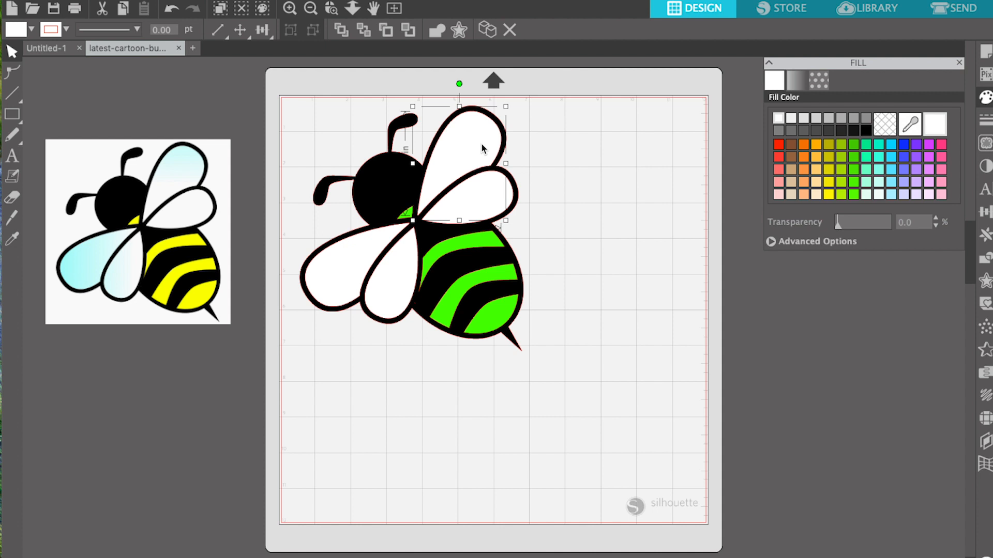
left_click(550, 146)
left_click(488, 145)
left_click(986, 260)
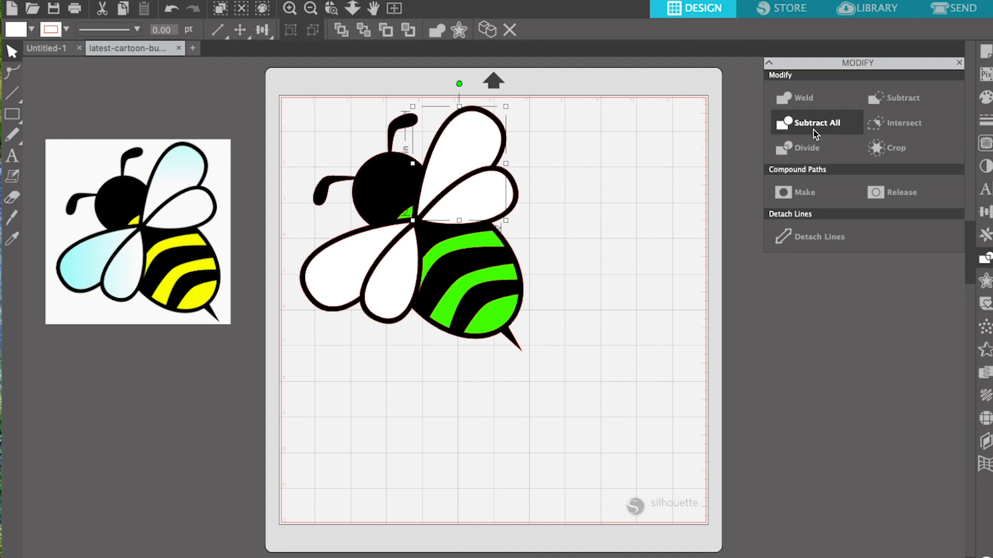
left_click(627, 206)
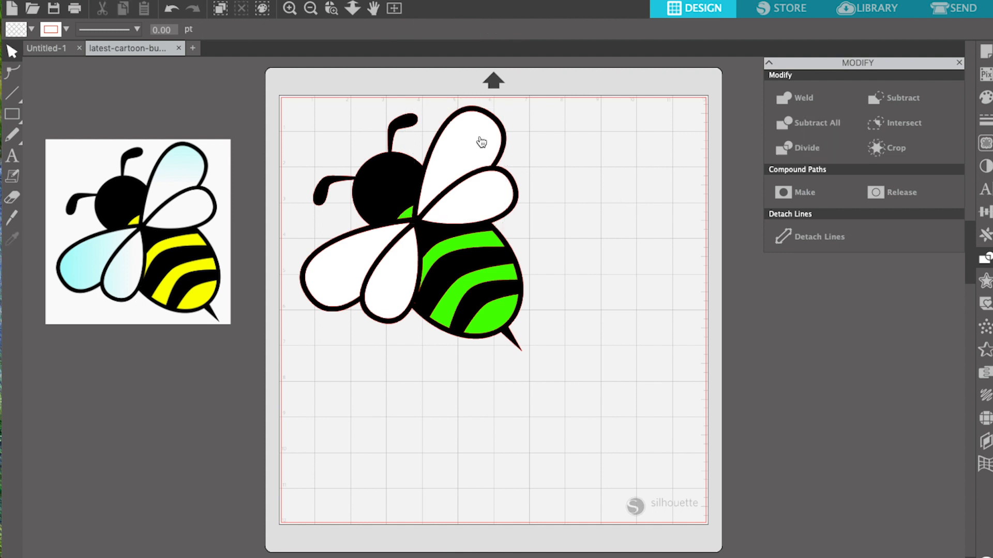
Step: Move the large upper wing off the body to check for a cutout in the black shape beneath, and undo the move
left_click_drag(477, 143, 580, 133)
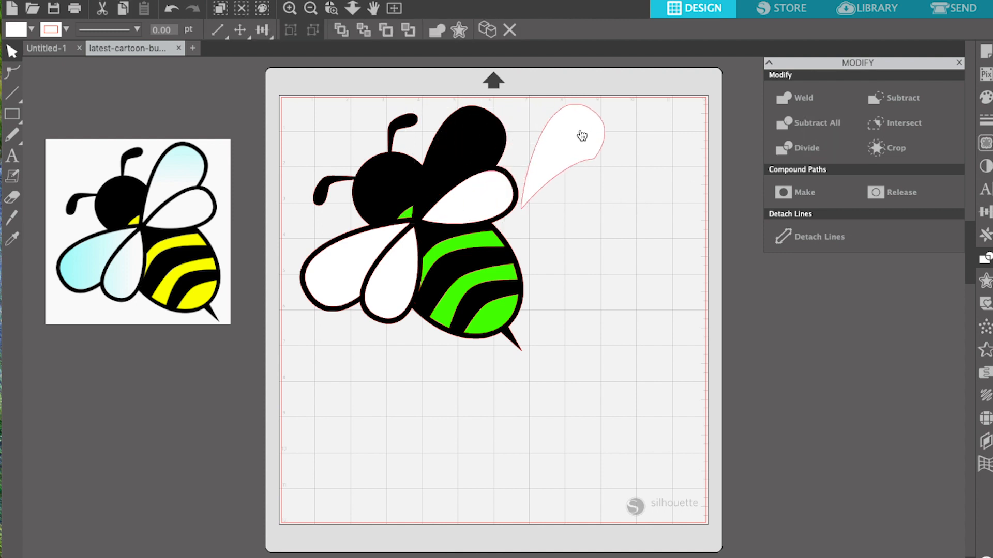
left_click(532, 140)
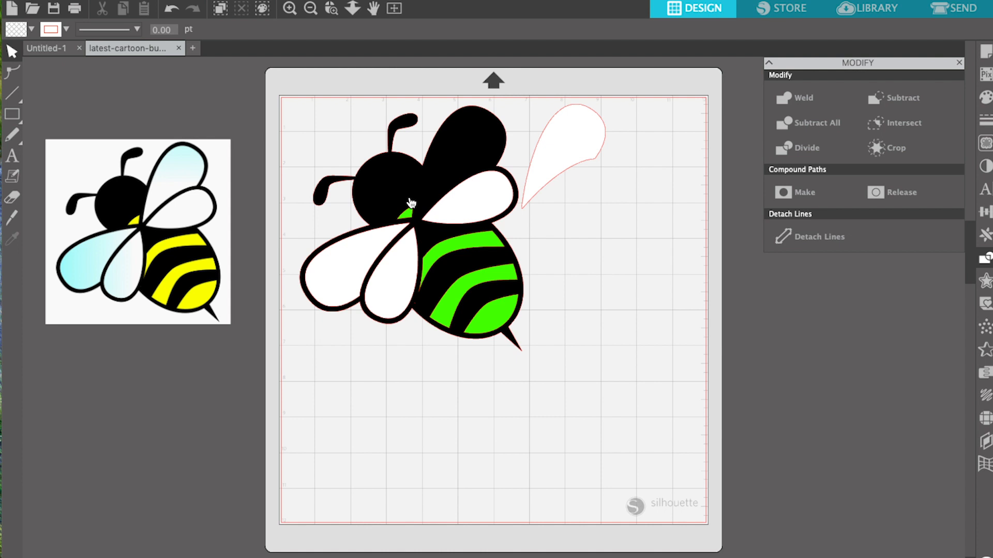
left_click(557, 163)
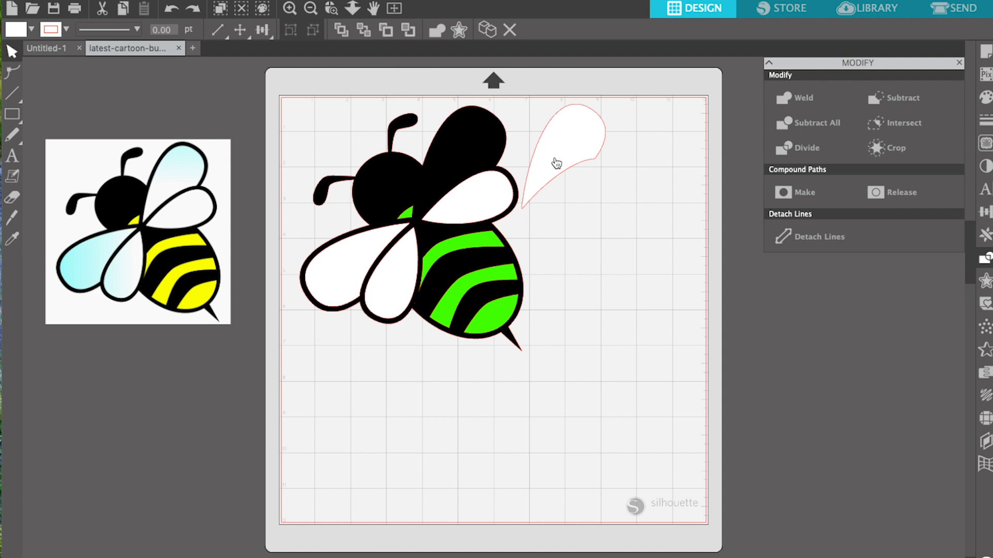
key("super+z")
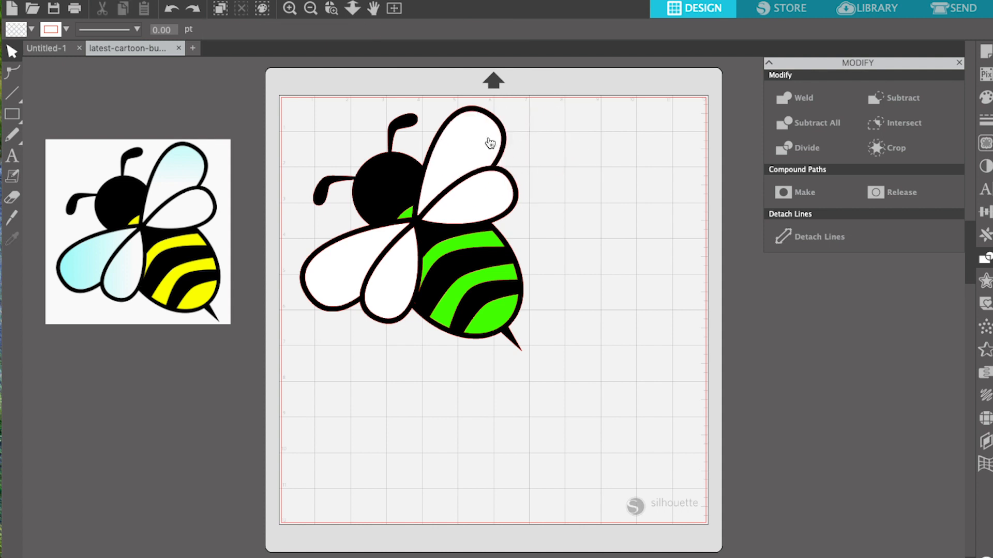
Step: Subtract the large upper wing from the black body using Subtract All
left_click(489, 138)
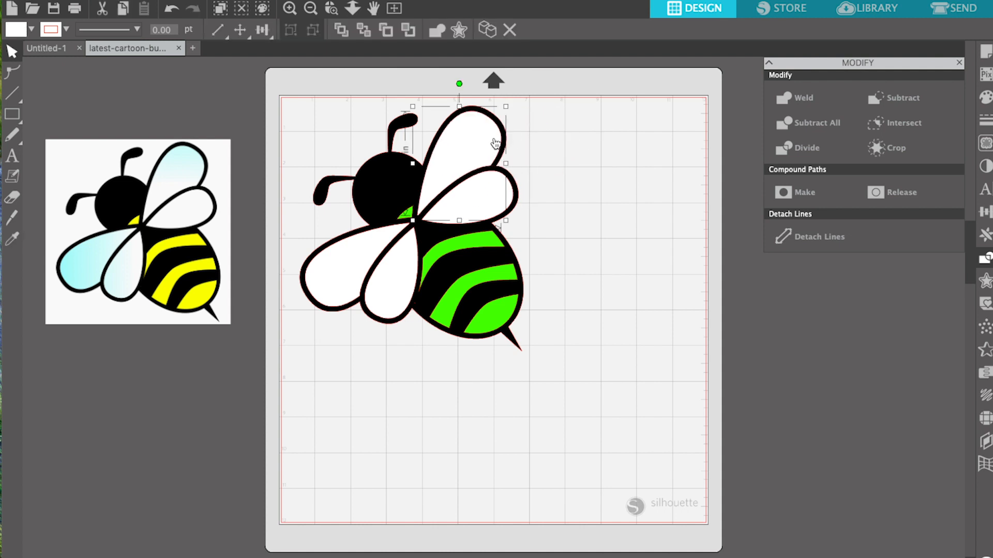
left_click(405, 173)
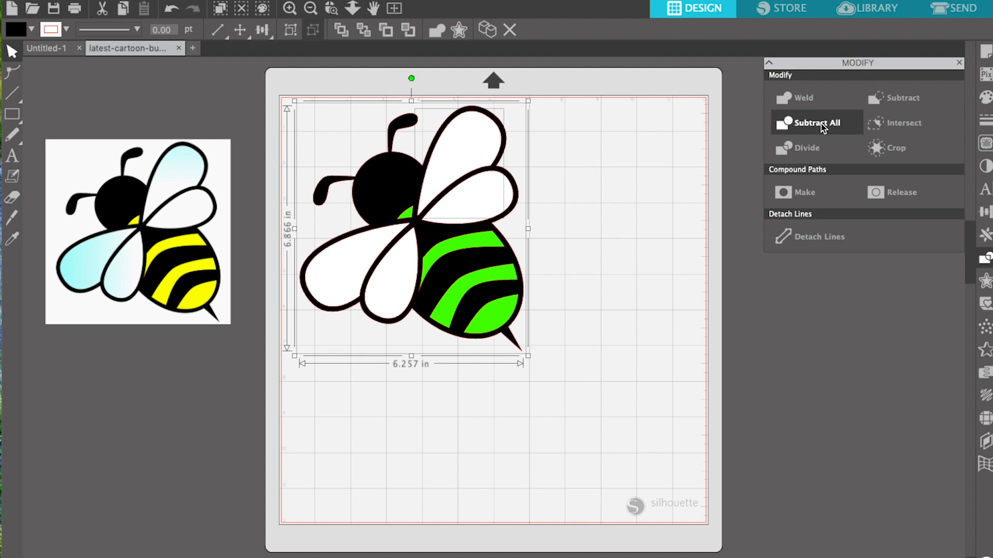
left_click(579, 205)
Step: Pull the subtracted upper wing away from the body twice to check its cutout, undoing each move
left_click_drag(490, 152, 582, 154)
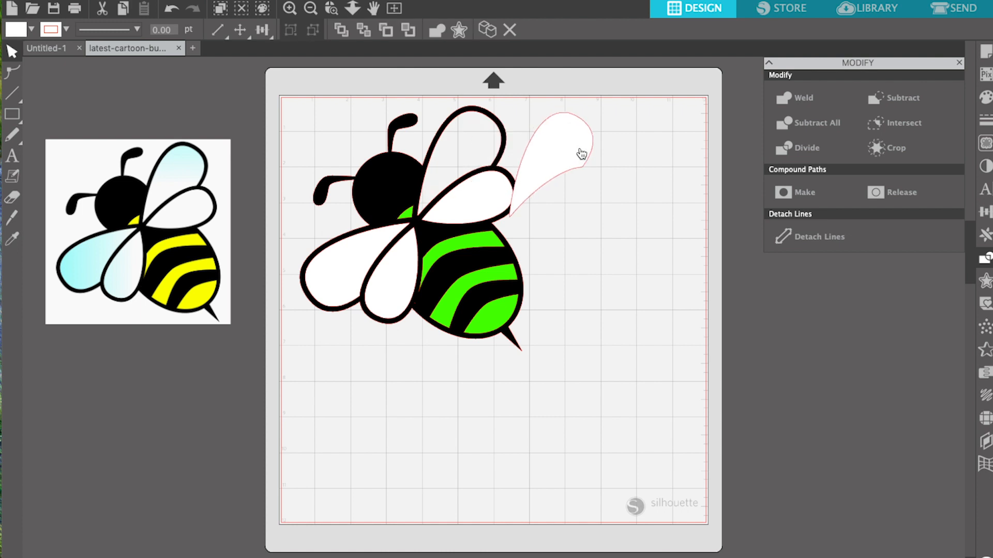
key("ctrl+z")
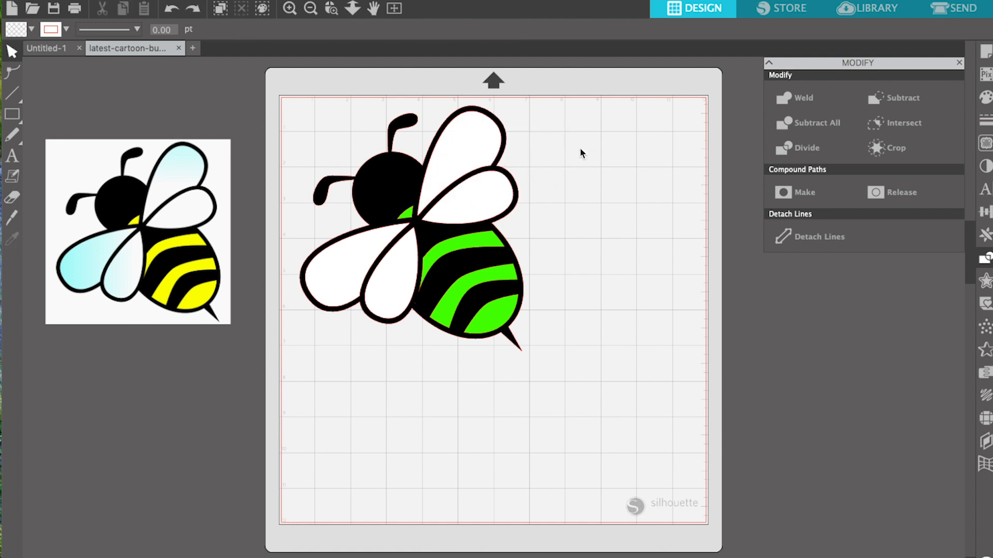
left_click_drag(491, 148, 572, 148)
key("ctrl+z")
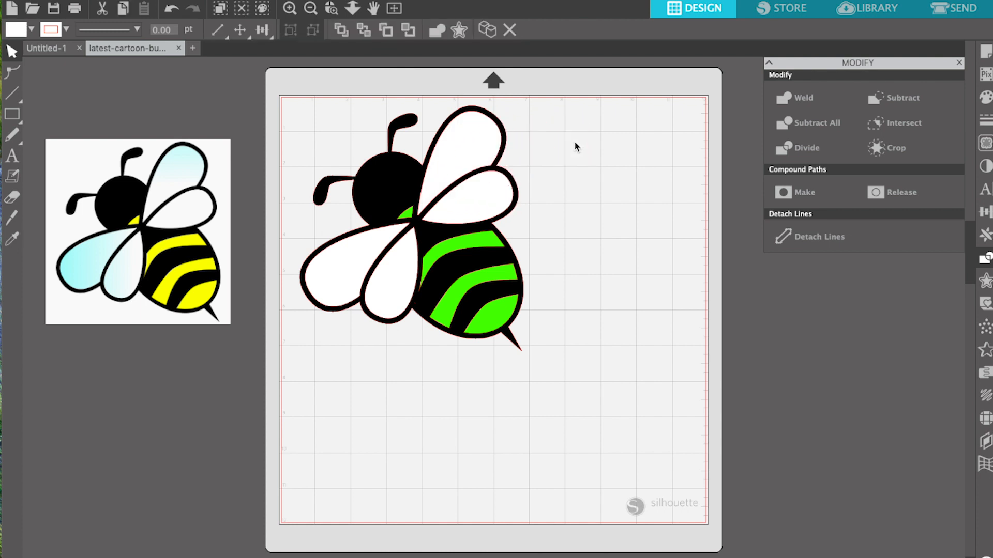
Step: Select the three remaining white wings, the green parts and the black body, and apply Subtract All
left_click(498, 183)
left_click(378, 250)
left_click(396, 271)
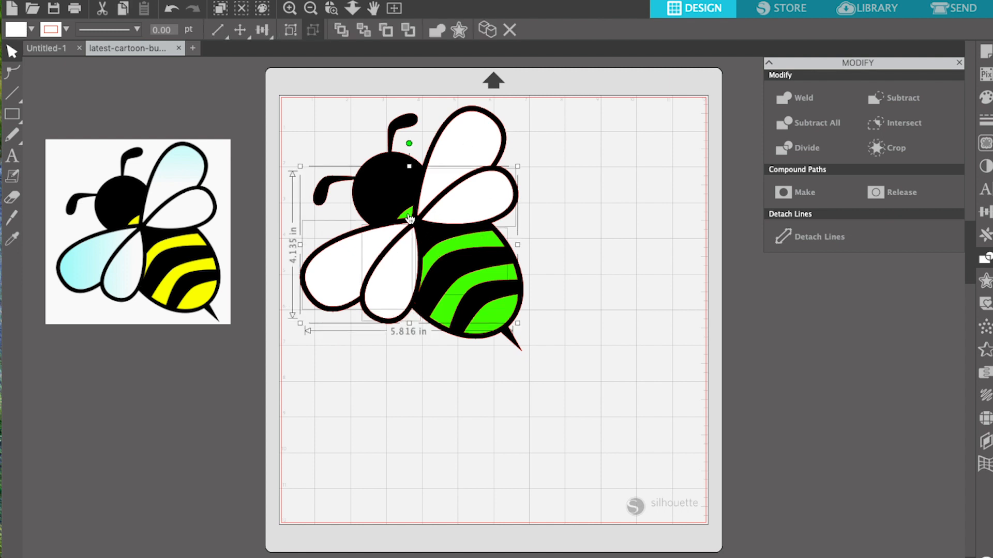
left_click(453, 307, "shift")
left_click(493, 320, "shift")
left_click(377, 165, "shift")
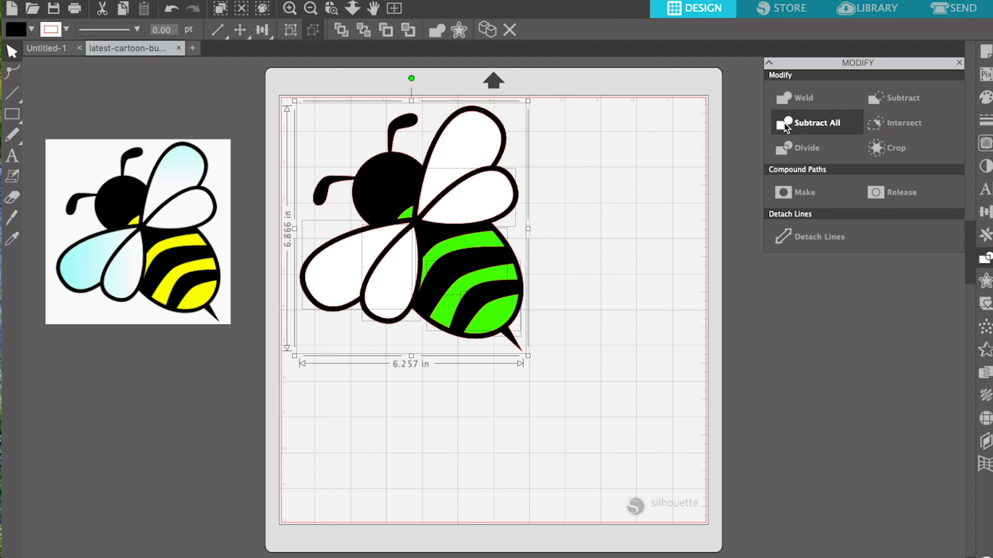
left_click(642, 182)
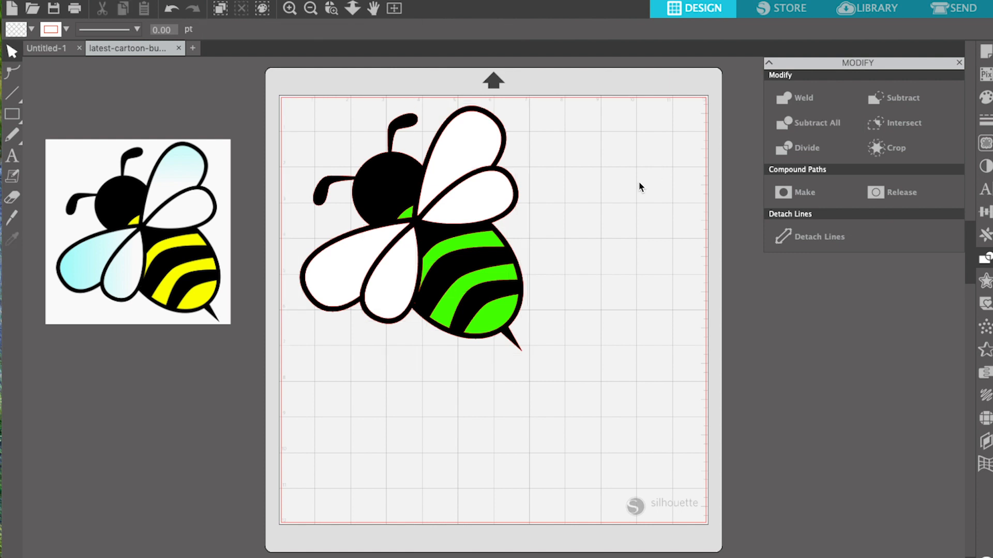
Step: Move each of the two lower wings away to check its cutout in the black body, undoing each move
left_click_drag(344, 257, 319, 326)
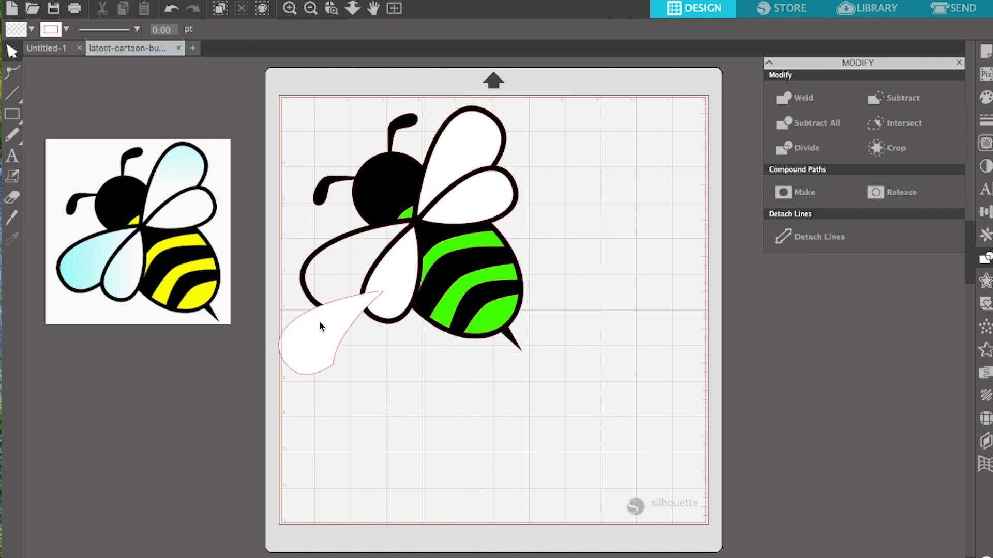
key("ctrl+z")
left_click_drag(395, 277, 397, 344)
key("ctrl+z")
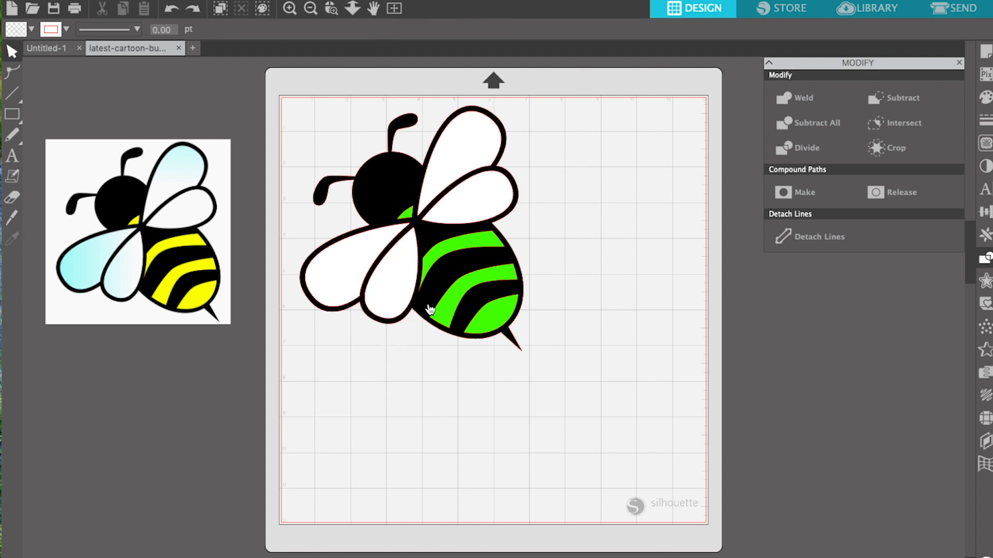
Step: Move each green stripe and the small green neck piece aside to check its cutout in the body, undoing each move
left_click_drag(443, 260, 560, 266)
key("ctrl+z")
left_click_drag(494, 277, 578, 275)
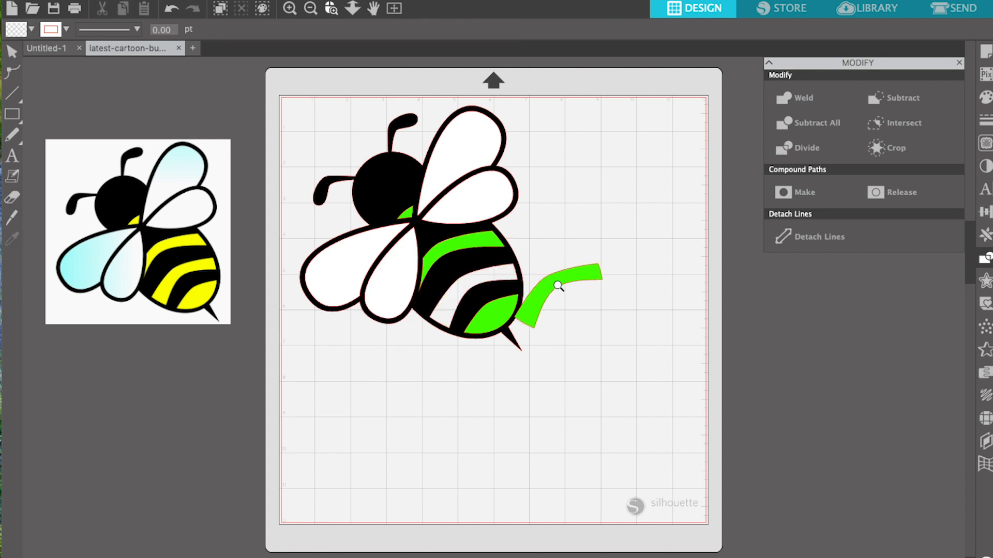
key("ctrl+z")
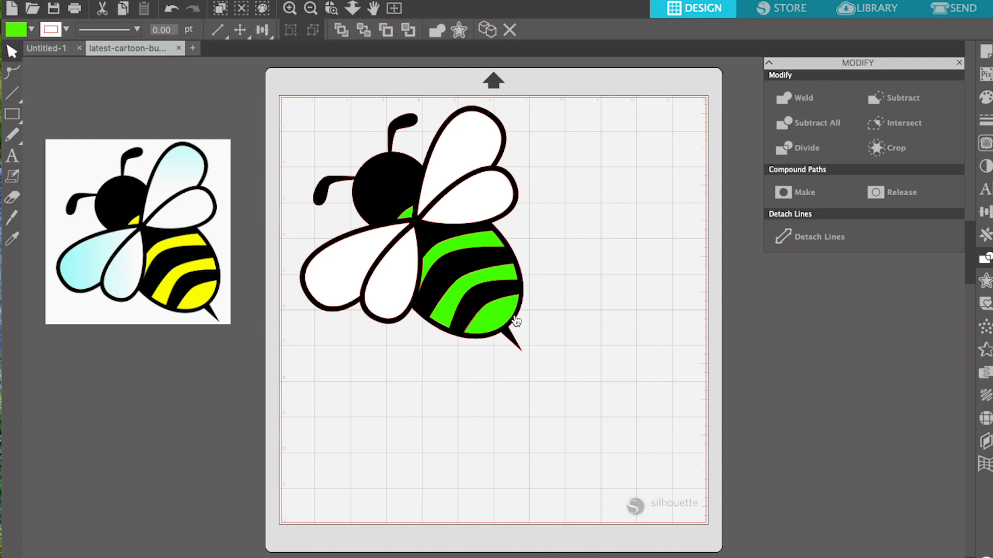
left_click_drag(490, 315, 592, 314)
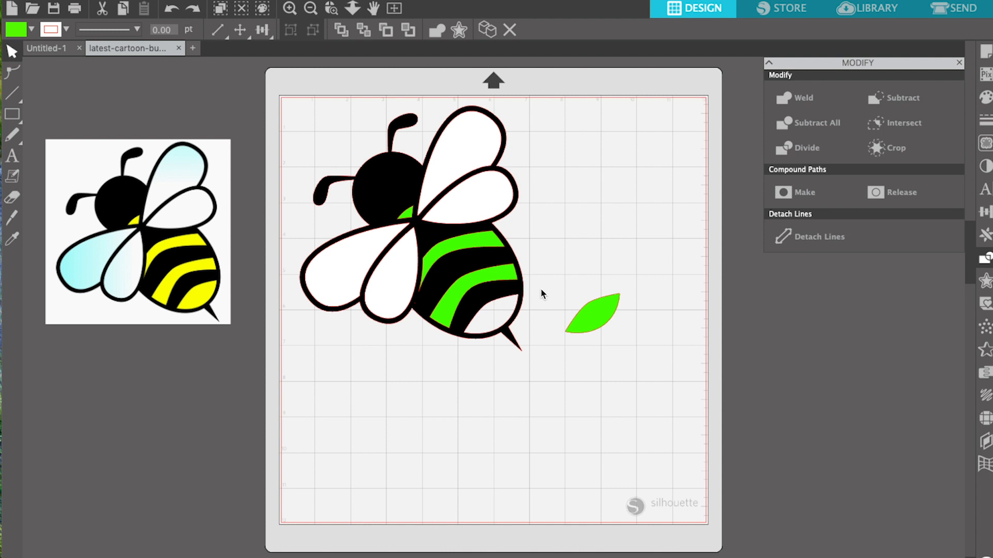
key("ctrl+z")
left_click_drag(405, 213, 593, 217)
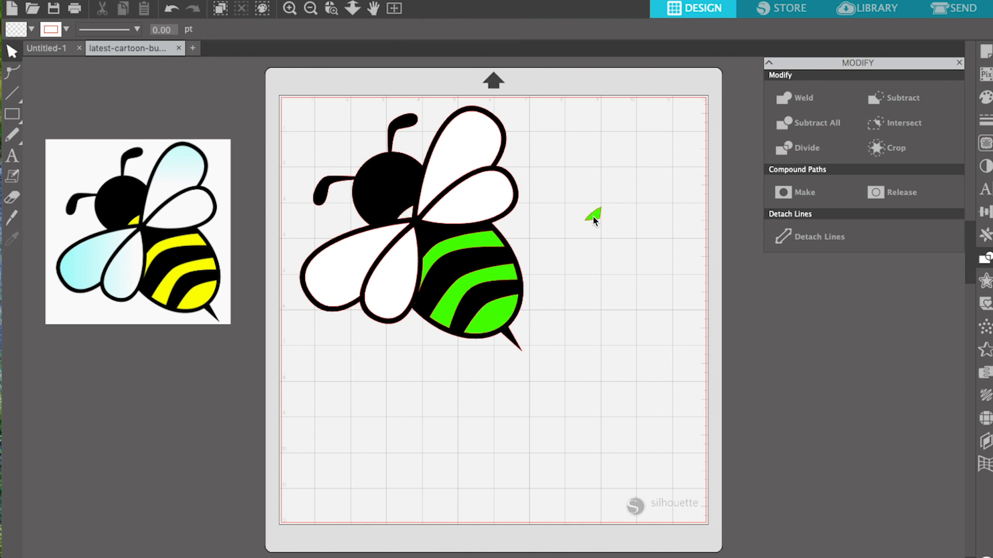
key("ctrl+z")
Step: Reopen the send setup, enable cutting for only the black RGB (0,0,0) fill, and return to the design page
left_click(956, 11)
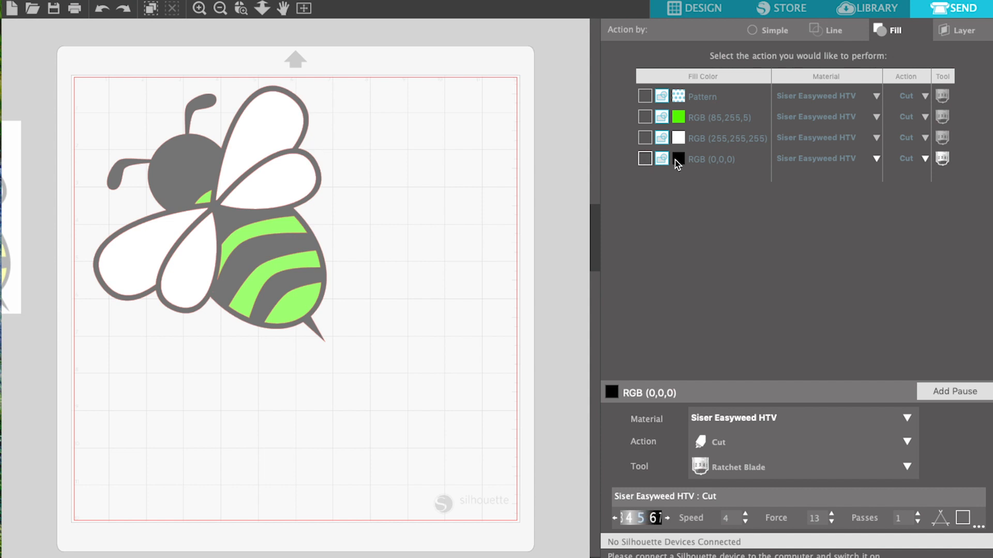
left_click(645, 159)
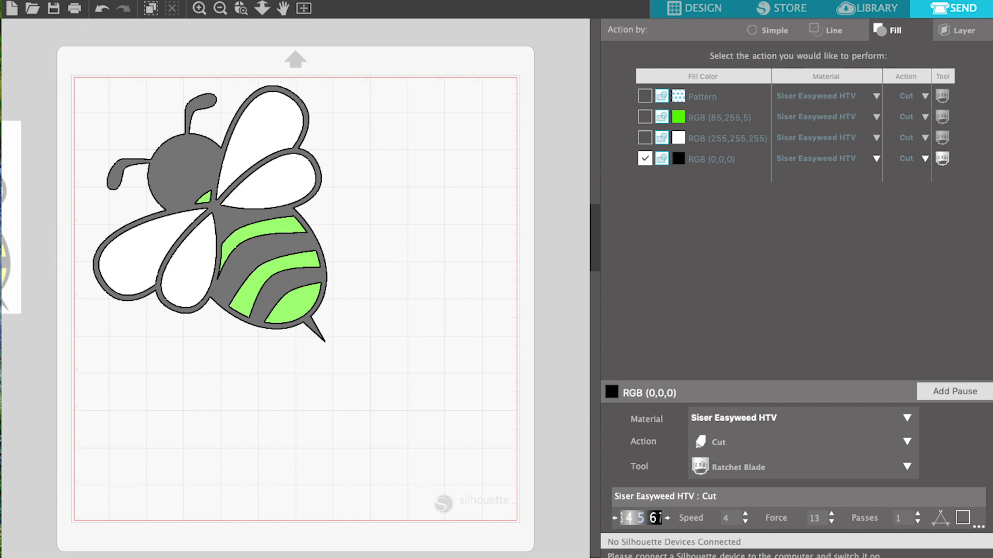
left_click(718, 15)
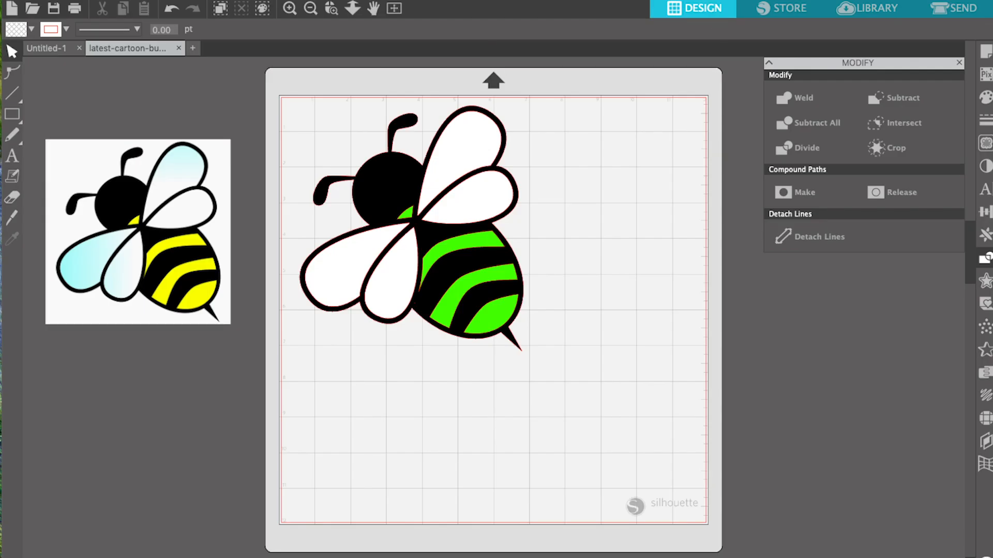
Step: Open the image 1111px-Love_Heart_symbol from the Desktop and move the heart to the middle of the page
left_click(145, 16)
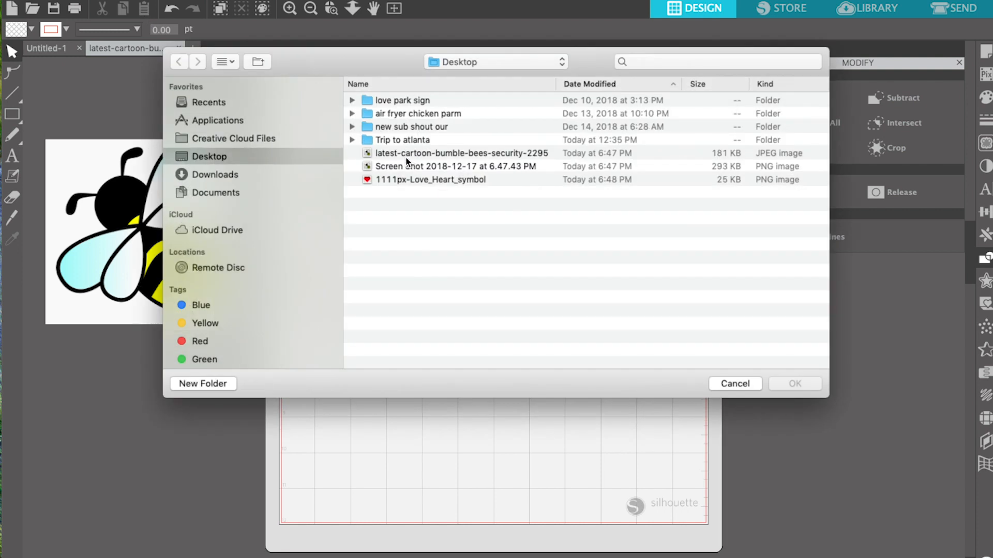
left_click(409, 180)
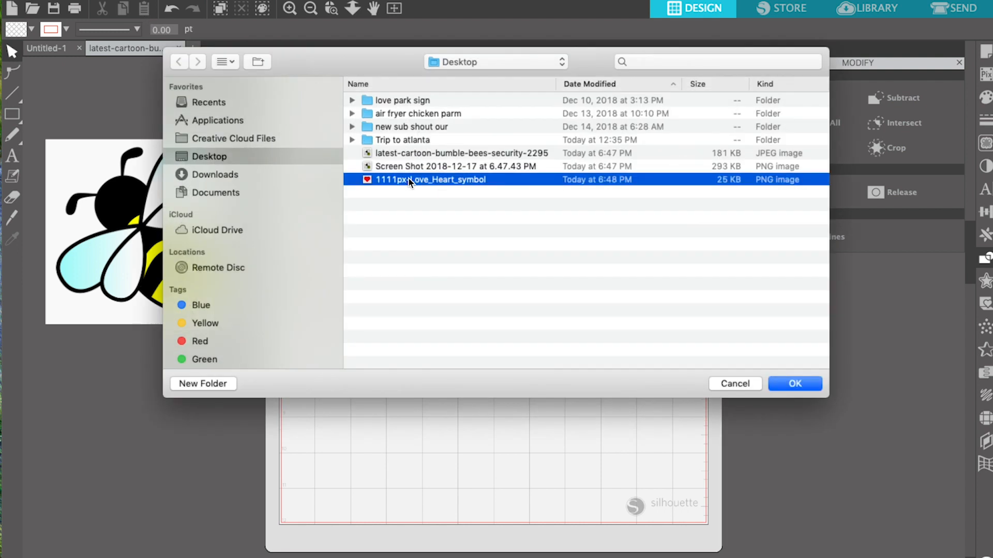
left_click(795, 384)
left_click_drag(362, 144, 508, 244)
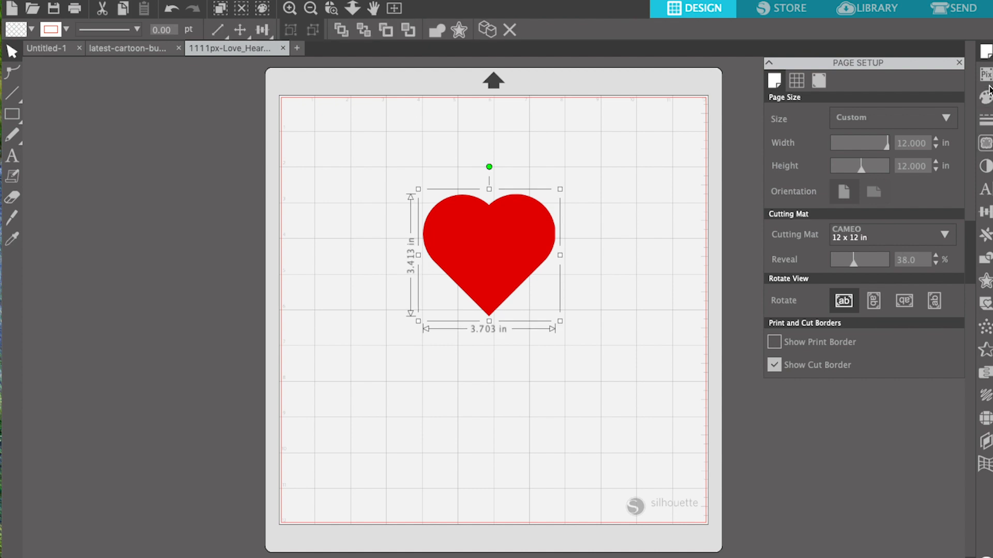
Step: Trace the area around the heart image, then move the original picture off the traced outline and delete it
left_click(985, 143)
left_click(886, 115)
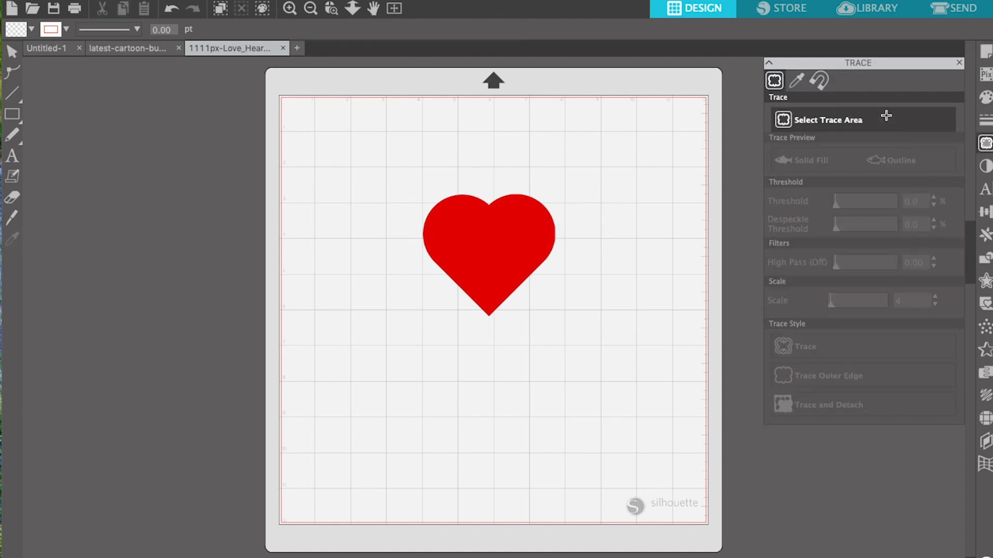
mouse_move(402, 185)
left_mouse_down()
mouse_move(660, 293)
mouse_move(637, 329)
mouse_move(586, 330)
left_mouse_up()
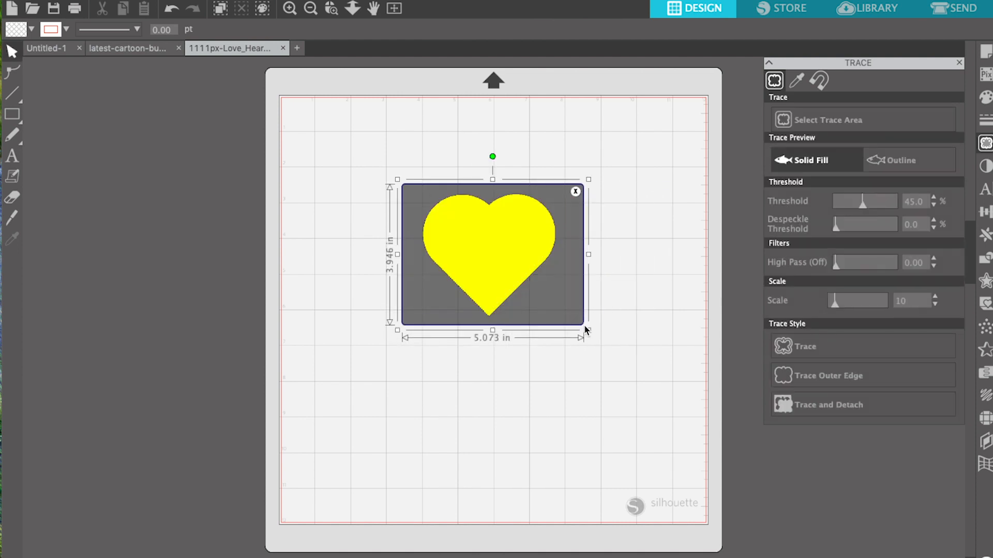
left_click(870, 355)
left_click_drag(517, 258, 706, 503)
key("Delete")
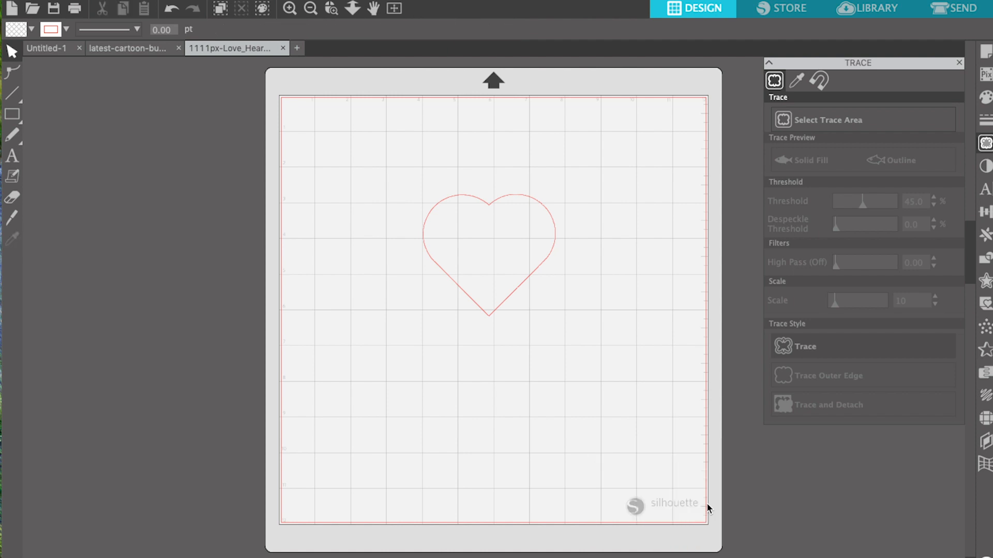
Step: Fill the traced heart outline with bright red
left_click(506, 300)
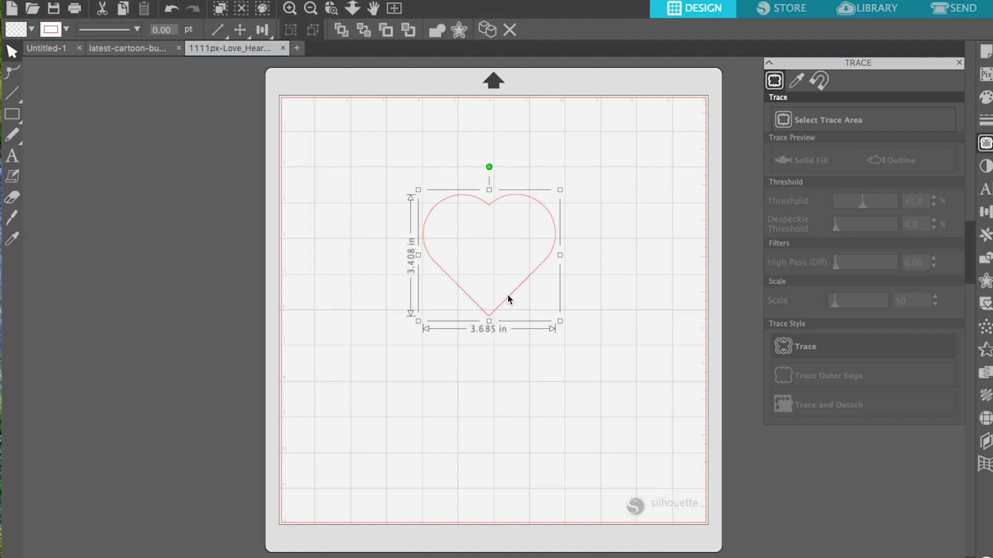
left_click(984, 93)
left_click(778, 145)
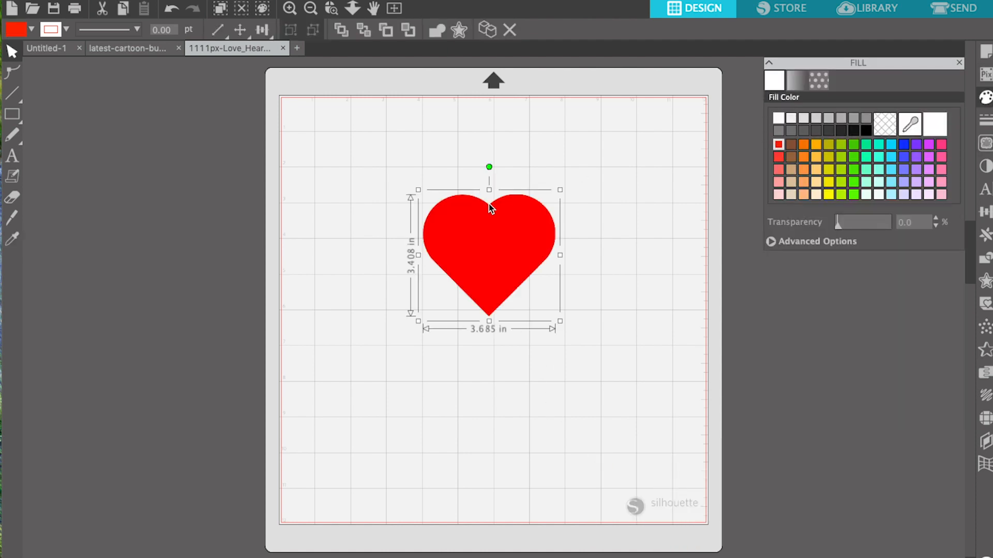
Step: Copy the red heart into the open latest-cartoon-bu... bee document
left_click_drag(485, 196, 553, 229)
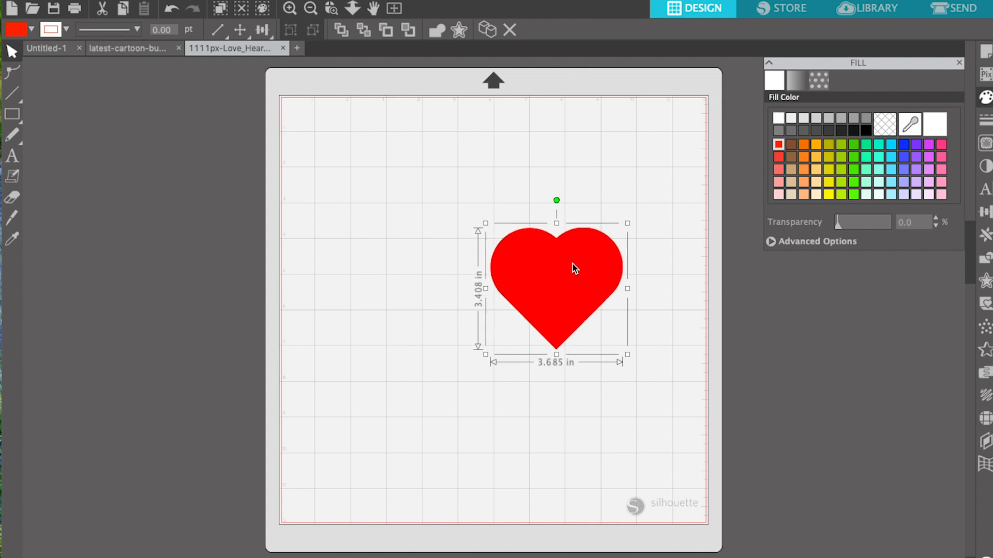
left_click(155, 50)
key("ctrl+v")
Step: Enlarge the pasted heart to about 8.6 in wide and move it clear of the bee
left_click_drag(598, 293, 640, 269)
left_click_drag(661, 218, 719, 208)
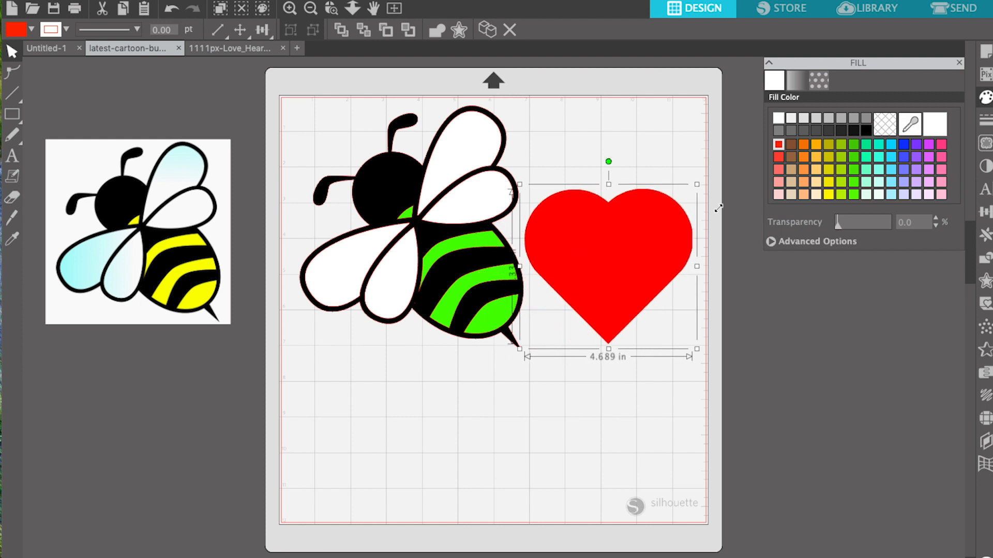
left_click_drag(719, 208, 849, 95)
left_click_drag(687, 177, 619, 335)
left_click(488, 161)
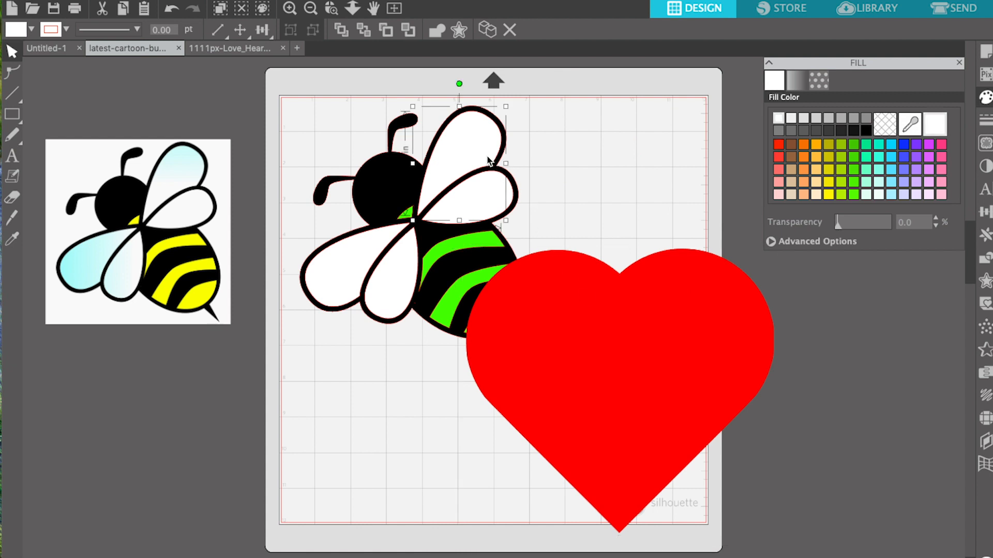
left_click_drag(616, 343, 771, 427)
left_click(556, 144)
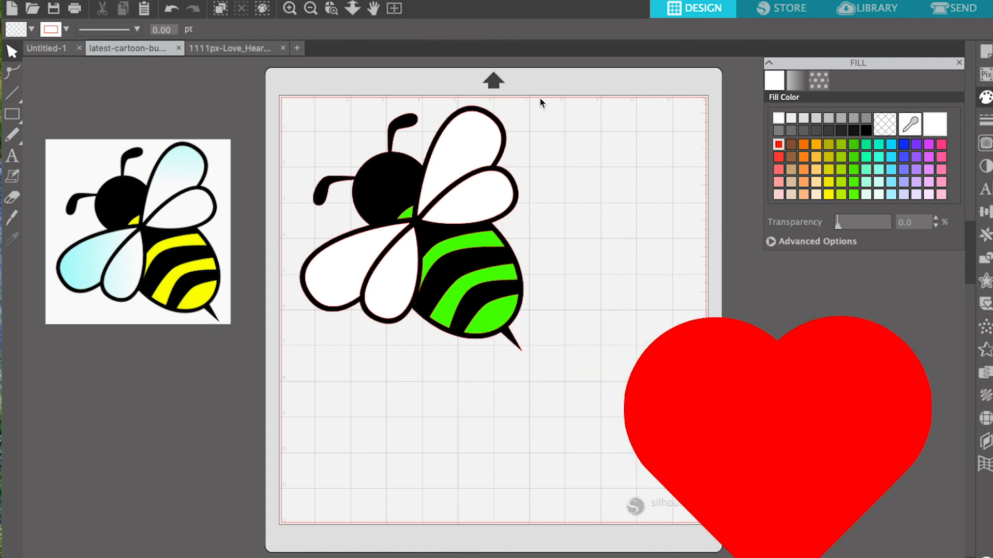
Step: Select all parts of the traced bee and group them
left_click_drag(302, 89, 544, 396)
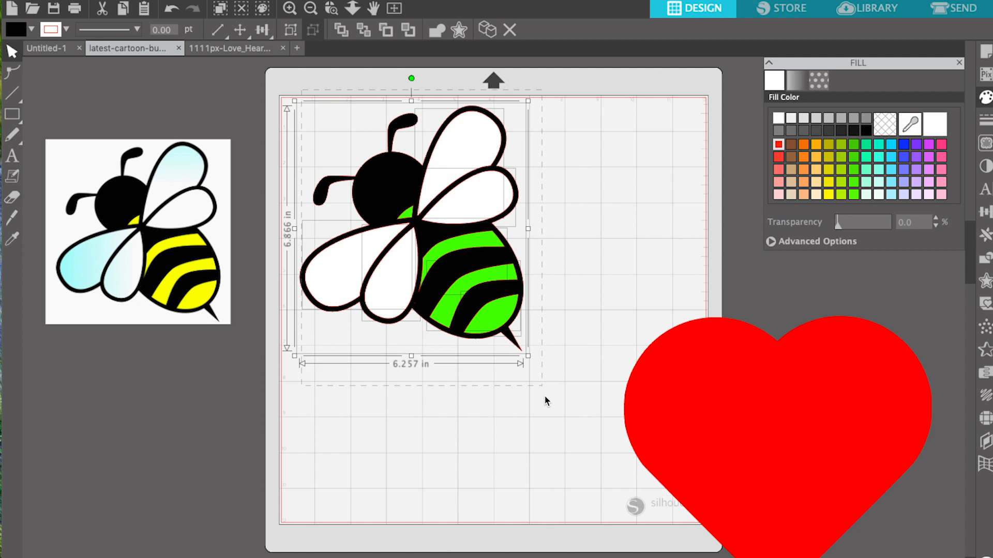
right_click(512, 345)
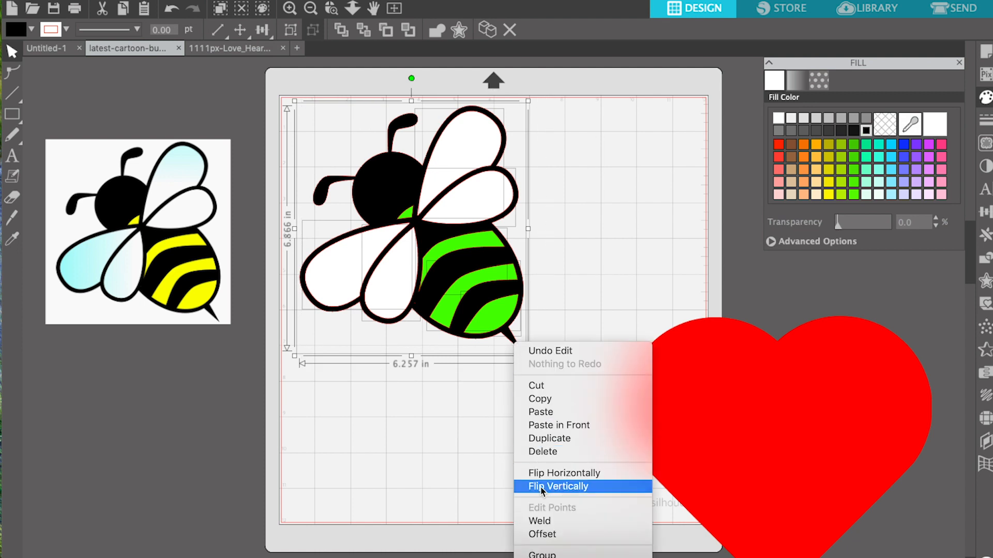
left_click(542, 555)
Step: Move the bee group toward the page centre, place the heart over it and send the heart to the back
left_click_drag(490, 311, 604, 394)
left_click_drag(752, 412, 531, 280)
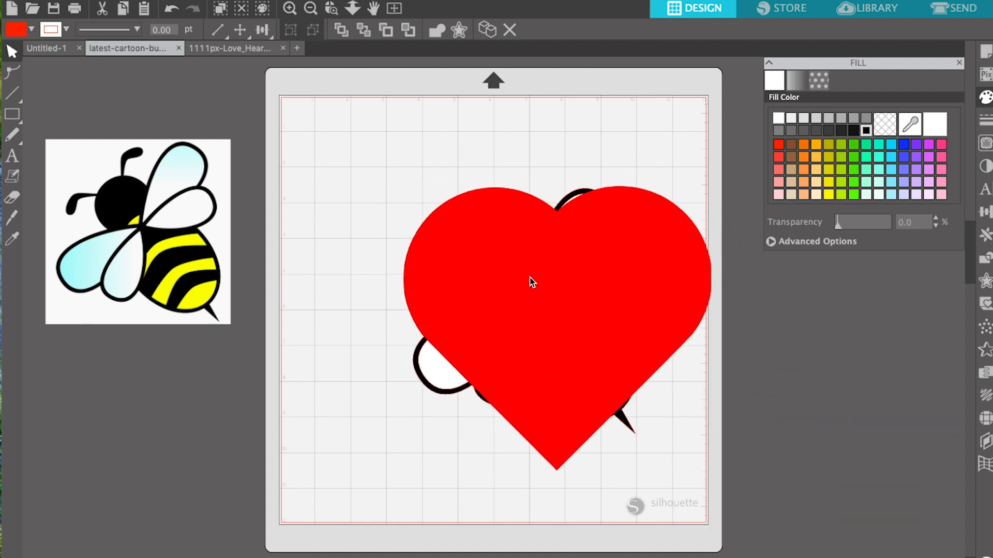
left_click(554, 163)
left_click(579, 230)
left_click(554, 137)
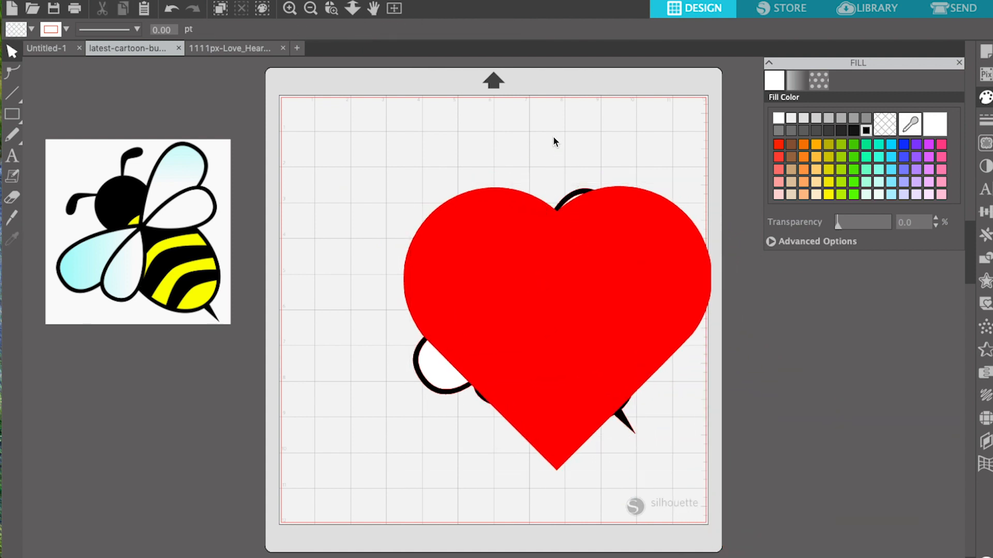
left_click(573, 277)
left_click(408, 31)
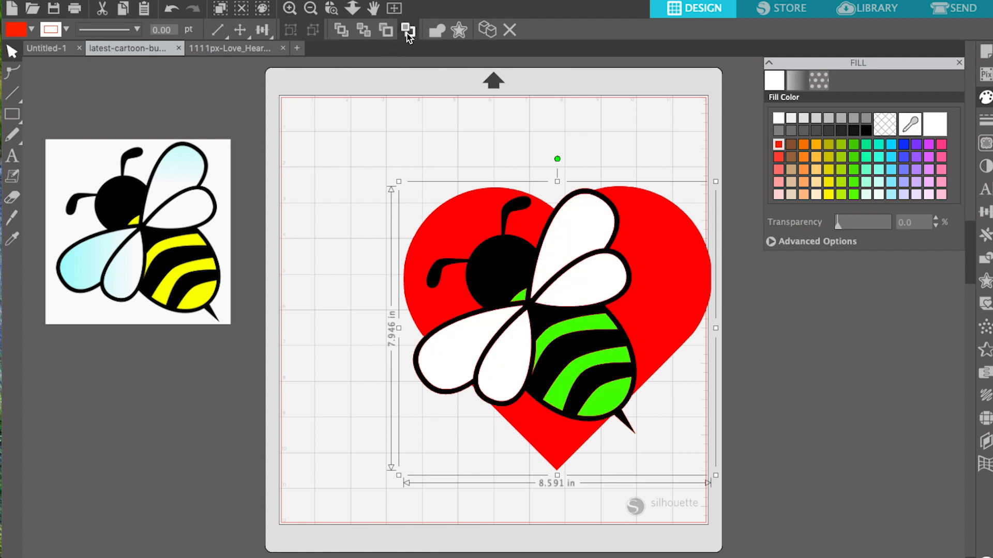
Step: Shrink the bee group proportionally and reposition it so that it fits inside the heart
left_click_drag(582, 304, 594, 296)
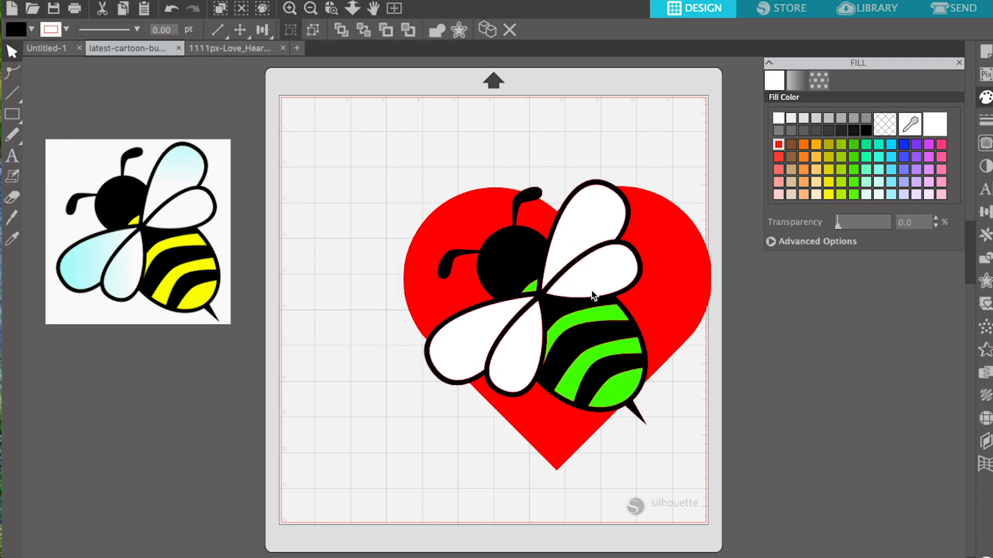
left_click(592, 292)
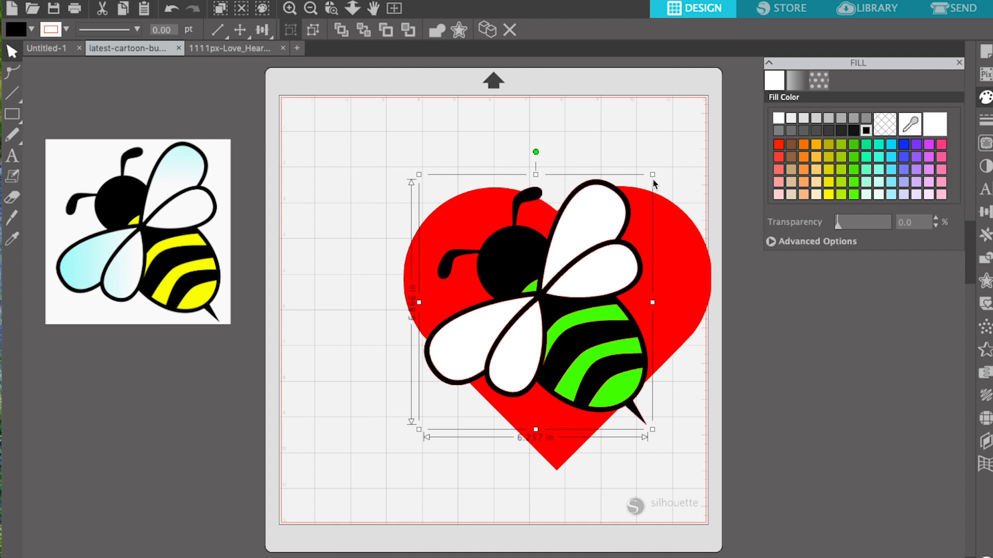
left_click_drag(652, 174, 626, 284)
left_click_drag(547, 339, 498, 254)
Step: Select the bee and heart together, apply Subtract All, and move the bee aside off the heart
left_click(639, 202, "shift")
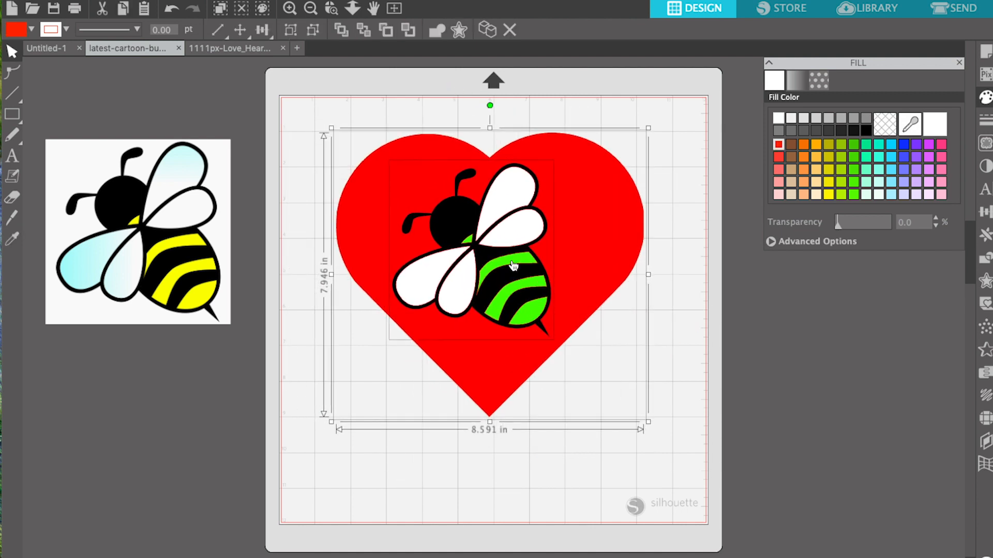
left_click(527, 226)
left_click(703, 193)
left_click(627, 222)
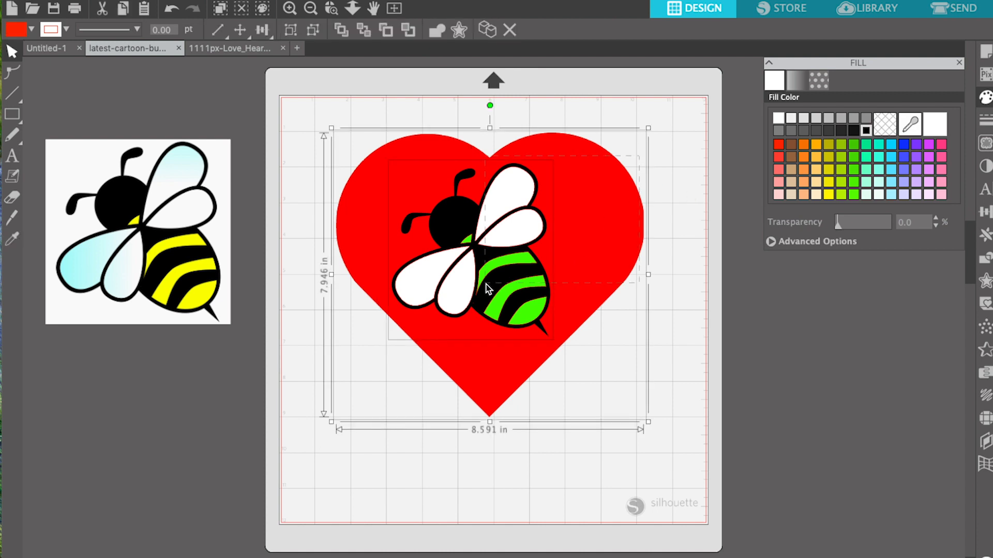
left_click(986, 261)
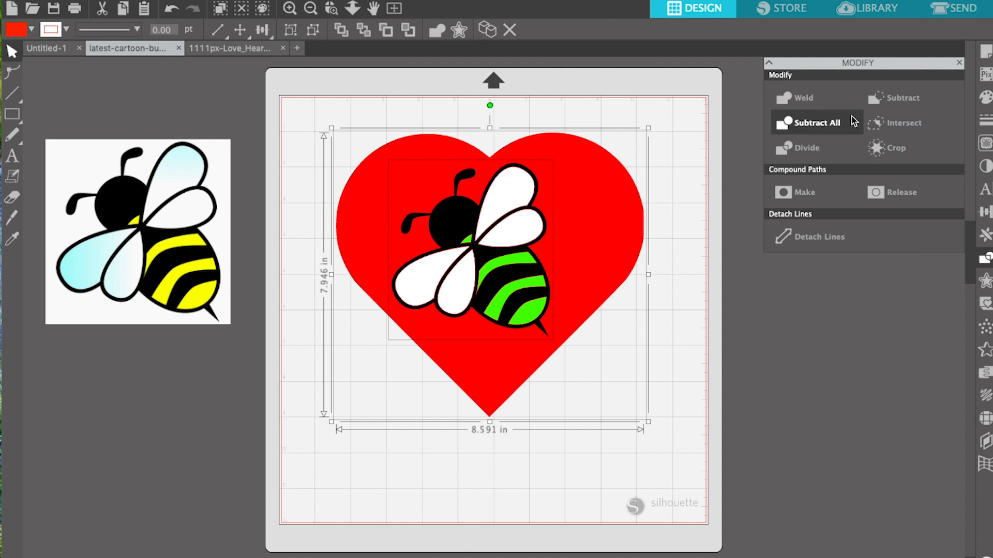
left_click_drag(469, 241, 674, 358)
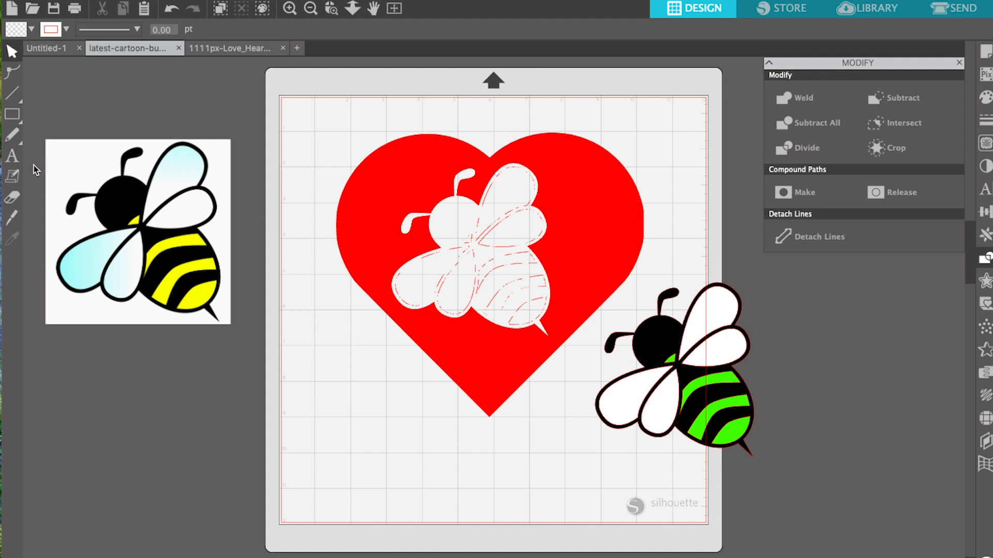
Step: Erase the leftover red slivers inside the bee-shaped cutout with the solid round Eraser, including those along the wings
left_click(12, 197)
mouse_move(489, 249)
left_mouse_down()
mouse_move(452, 250)
mouse_move(486, 208)
mouse_move(480, 229)
mouse_move(403, 277)
mouse_move(406, 298)
mouse_move(422, 300)
mouse_move(479, 231)
mouse_move(489, 233)
mouse_move(470, 267)
mouse_move(476, 235)
left_mouse_up()
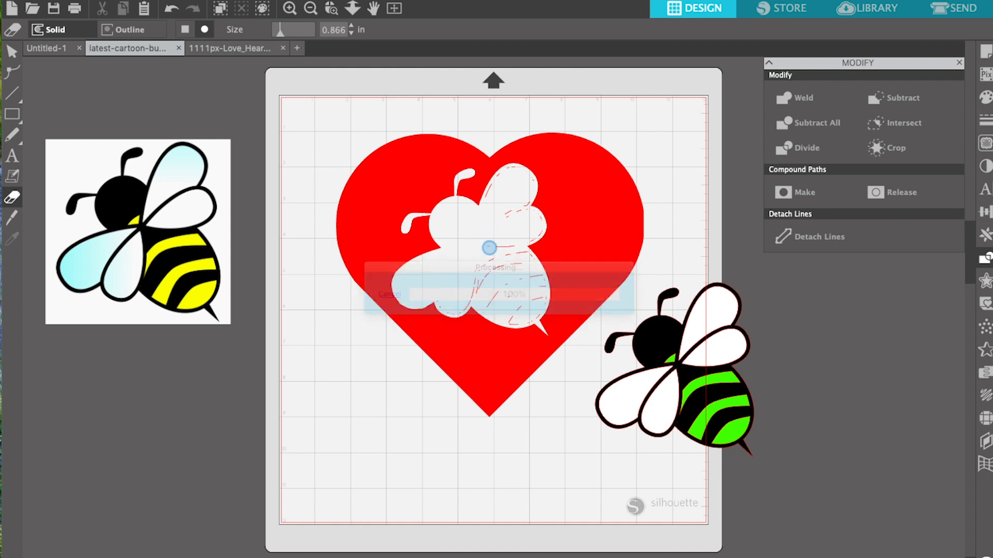
mouse_move(478, 284)
left_mouse_down()
mouse_move(501, 267)
mouse_move(510, 286)
mouse_move(489, 309)
mouse_move(511, 319)
mouse_move(534, 313)
mouse_move(540, 300)
mouse_move(519, 304)
mouse_move(508, 246)
mouse_move(538, 276)
mouse_move(541, 288)
mouse_move(492, 223)
mouse_move(525, 189)
left_mouse_up()
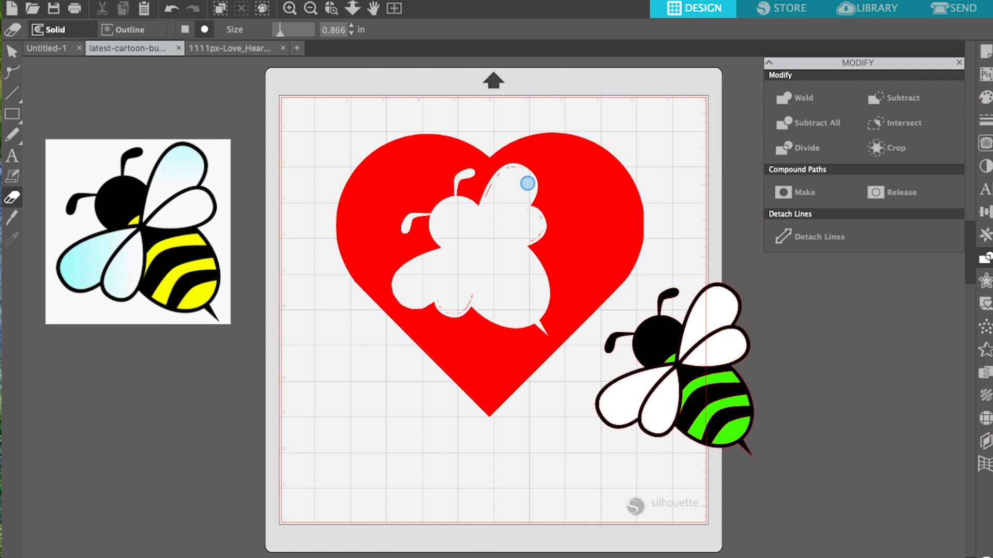
left_click_drag(523, 181, 510, 167)
mouse_move(513, 173)
left_mouse_down()
mouse_move(499, 178)
mouse_move(491, 199)
left_mouse_up()
Step: Move the bee group back into its cutout in the red heart and deselect it
key("v")
left_click_drag(731, 410, 528, 297)
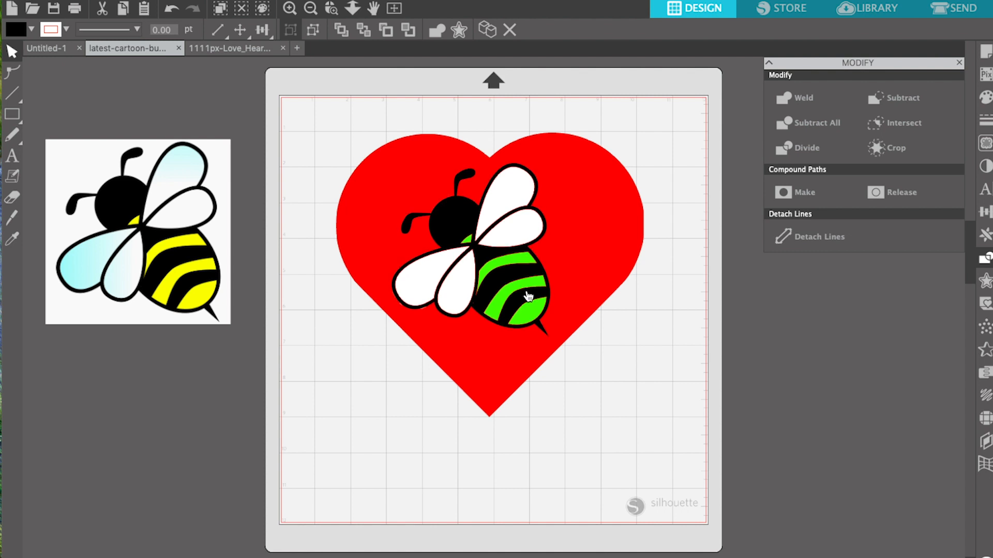
key("Escape")
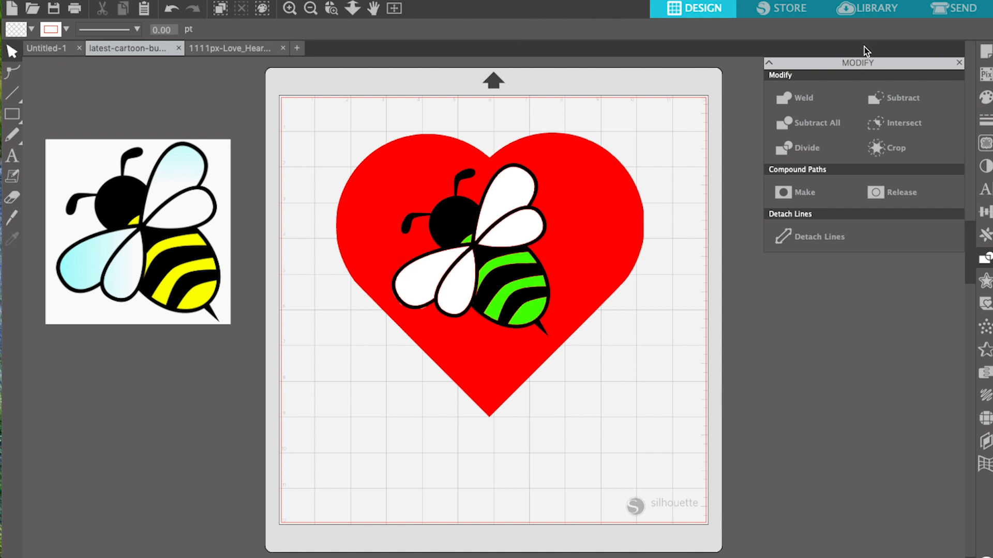
Step: Open the send setup and disable cutting for the black RGB (0,0,0) and red RGB (255,0,0) fills
left_click(950, 10)
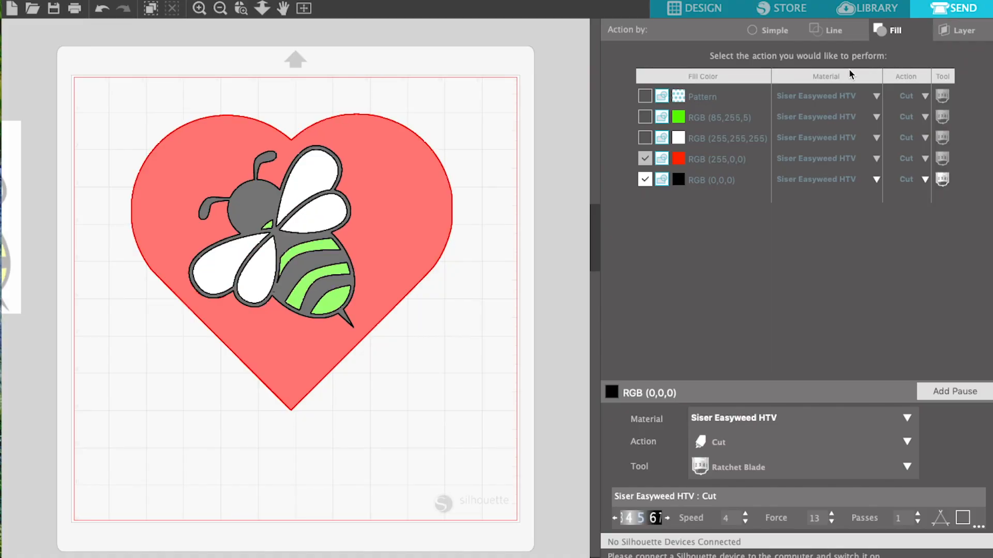
left_click(645, 180)
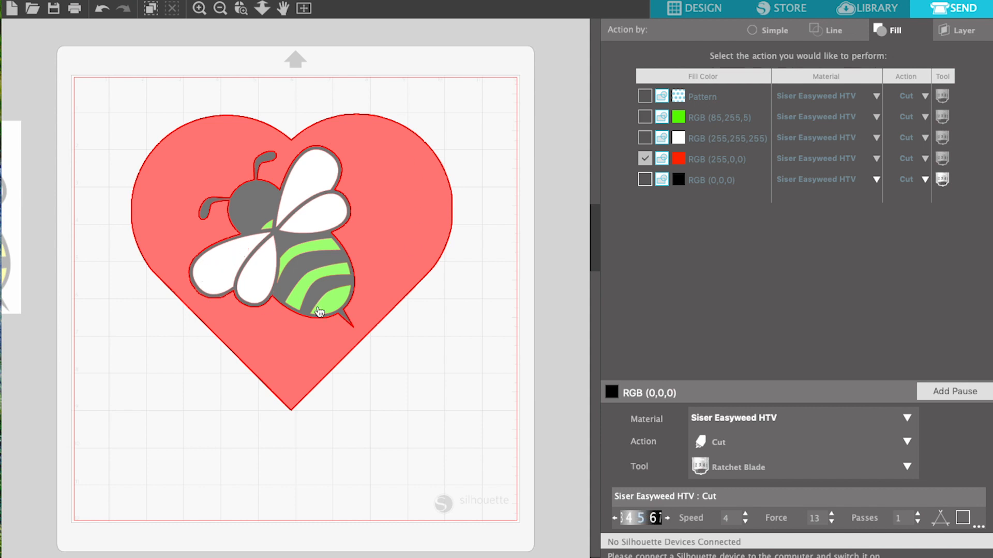
left_click(645, 158)
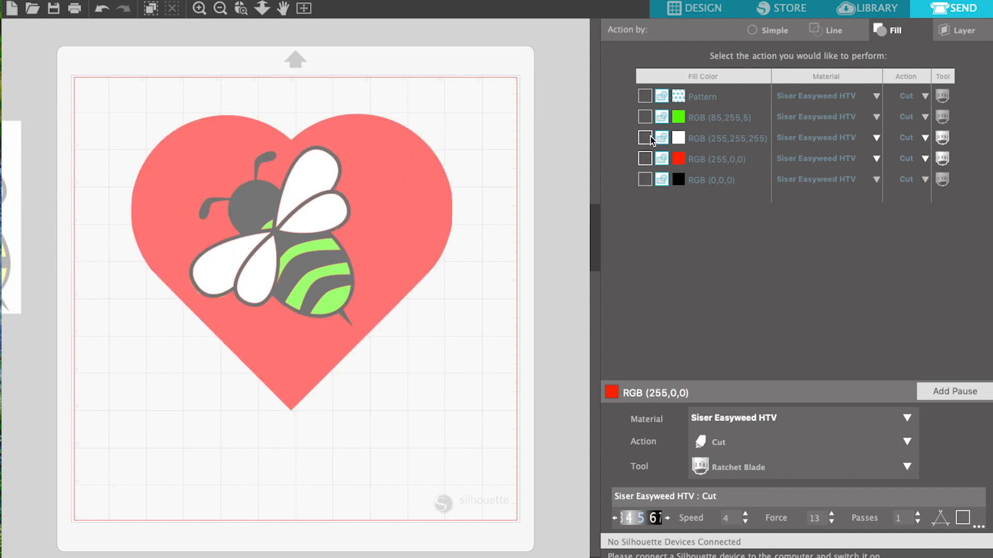
Step: Toggle cutting on and off for the black and white fills in turn, and switch the cut actions to Simple mode
left_click(645, 178)
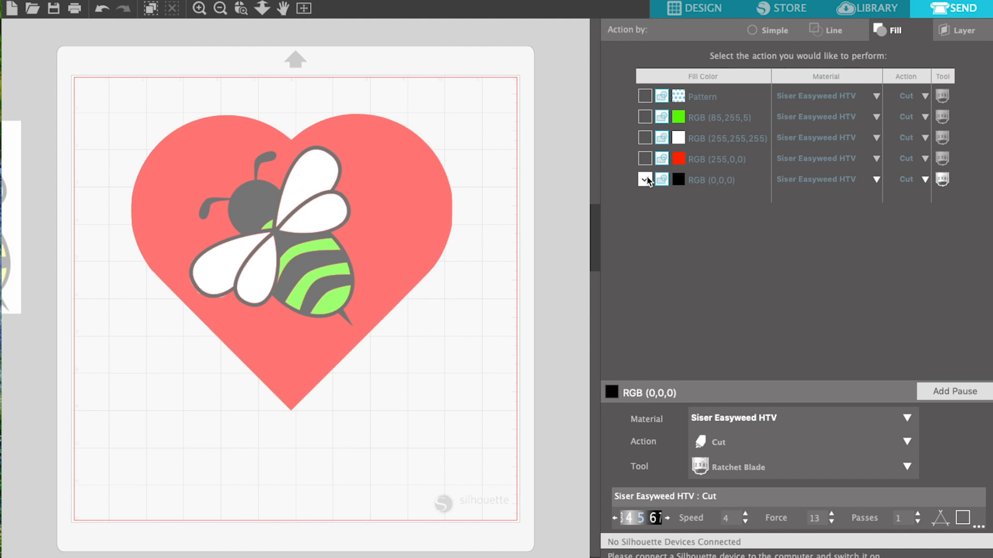
left_click(647, 179)
left_click(645, 138)
left_click(645, 138)
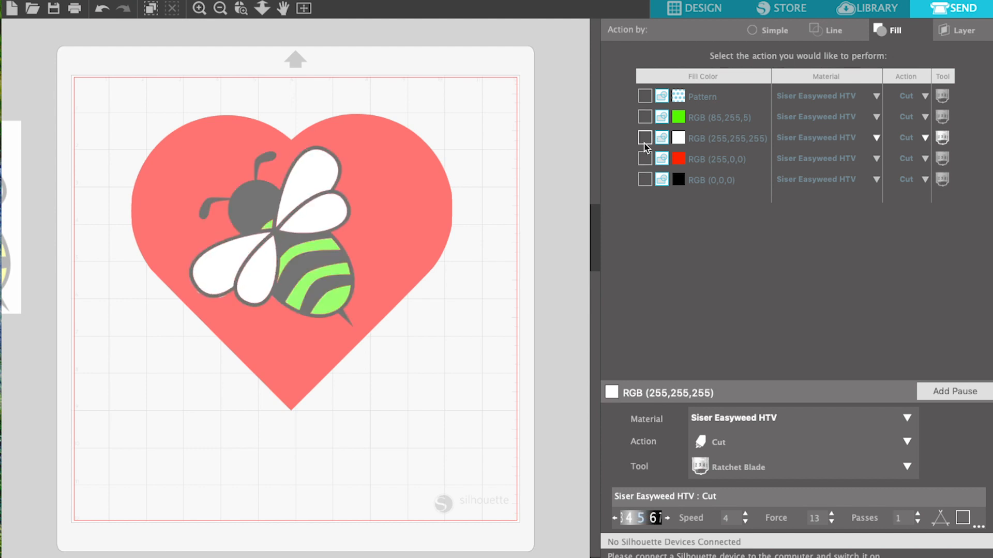
left_click(785, 36)
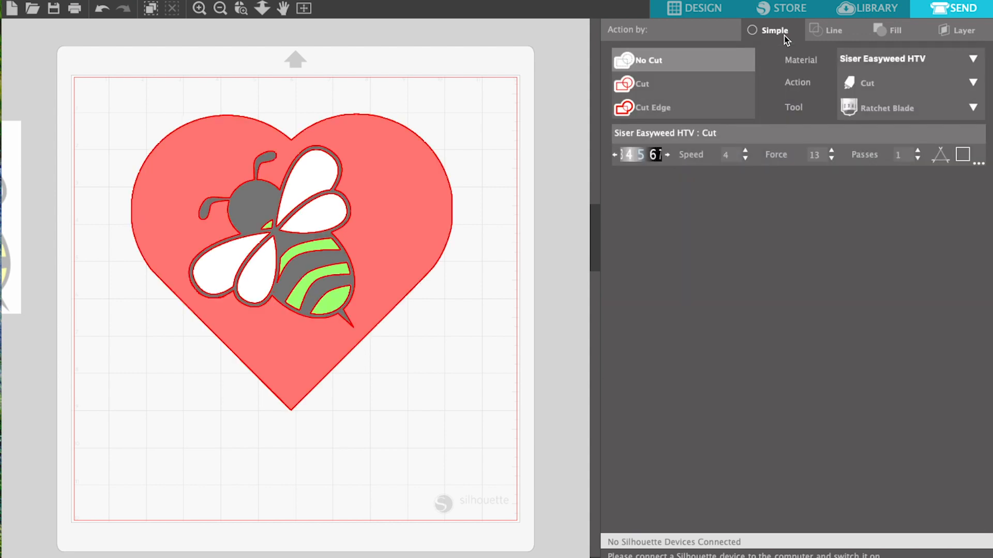